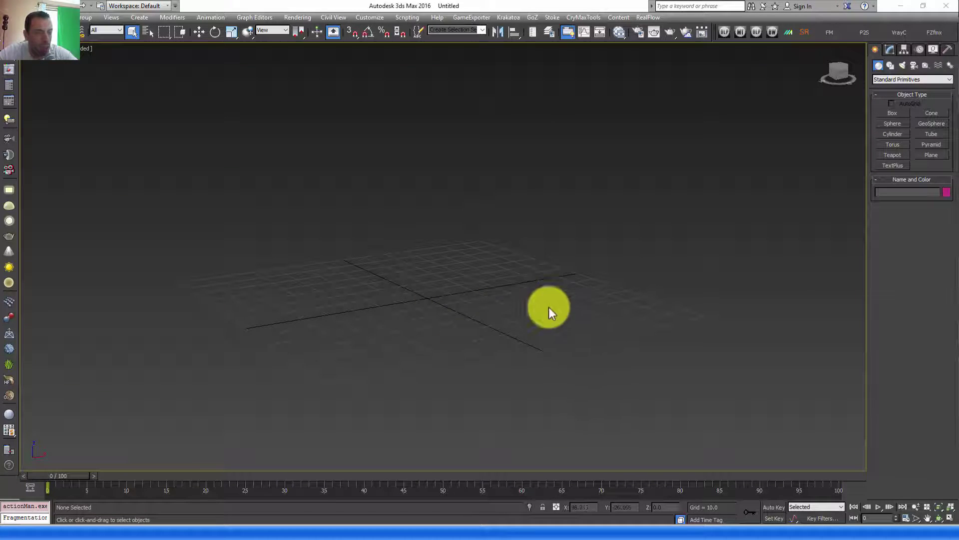
Step: Create a flat box about 54.7 long, 94.7 wide and 11.9 high on the grid near the origin
alt+middle_drag(527, 302, 427, 215)
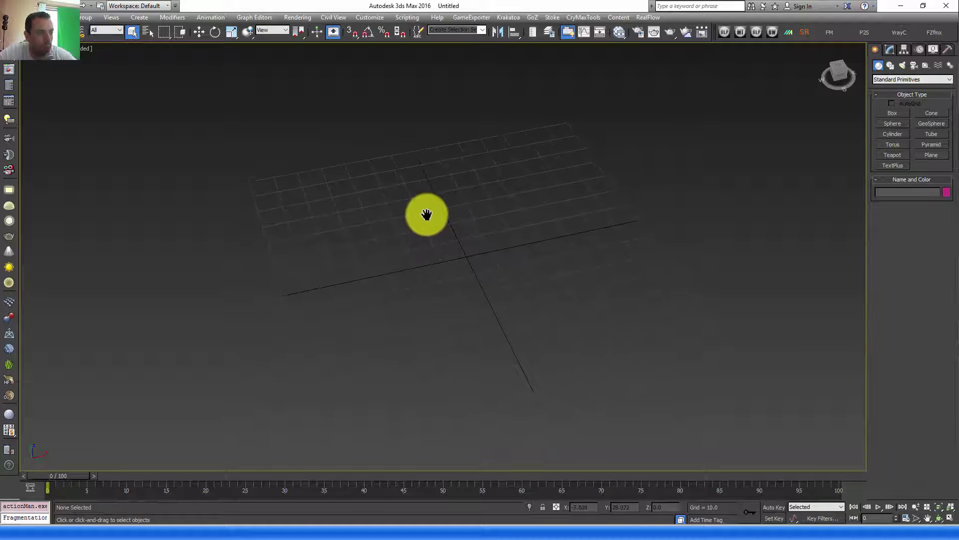
ctrl+right_click(528, 224)
click(544, 203)
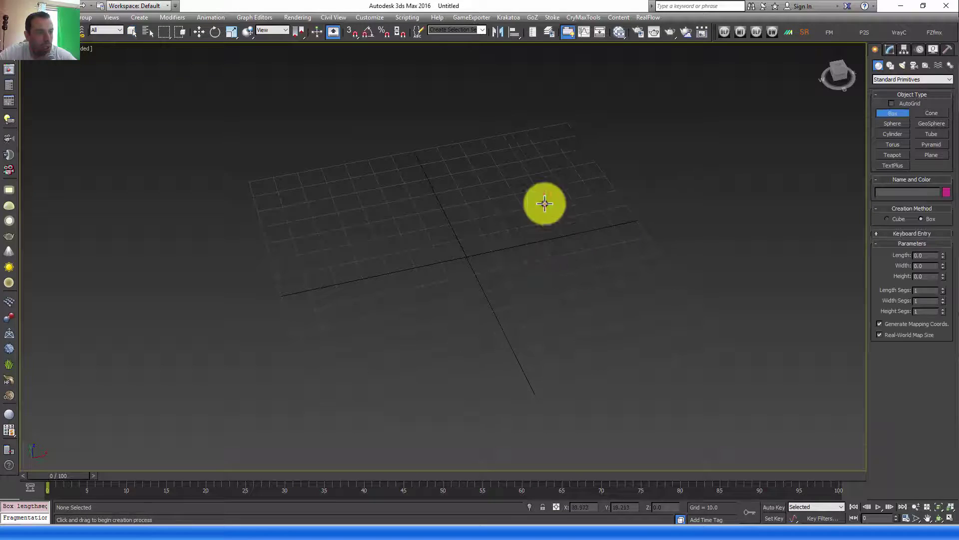
drag(547, 196, 352, 334)
click(372, 310)
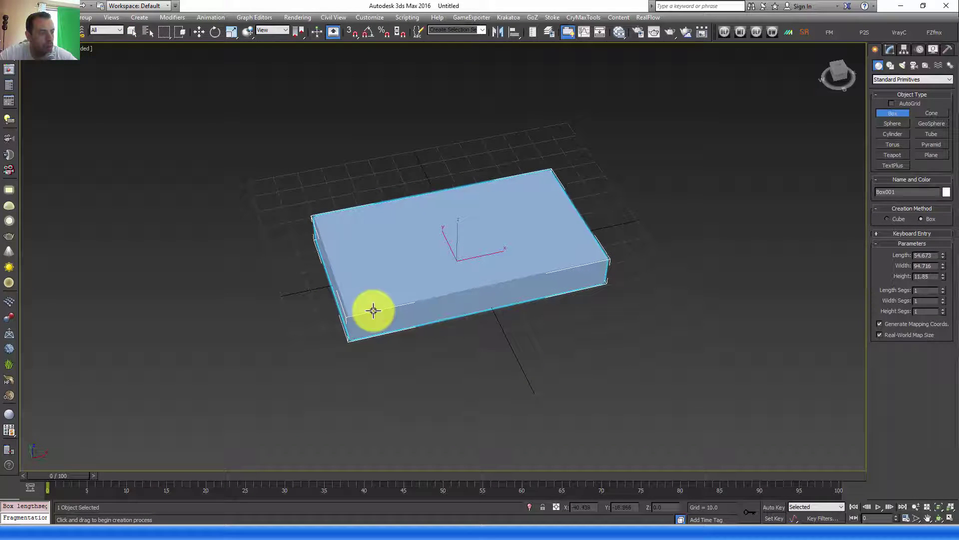
right_click(372, 310)
Step: Convert the new box to an Editable Poly
alt+middle_drag(443, 310, 471, 263)
right_click(472, 266)
mouse_move(490, 364)
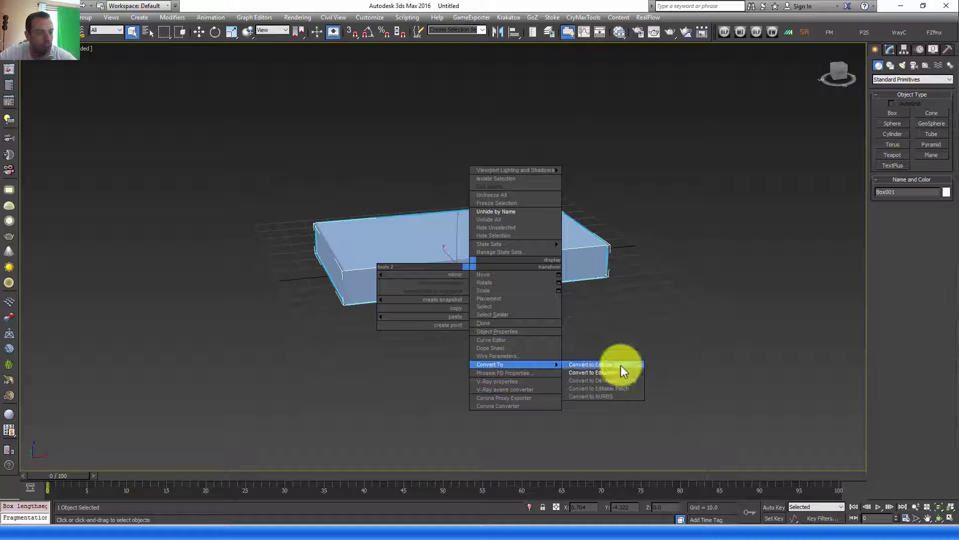
click(607, 376)
Step: In the Front view, clone the box as one independent copy above it, at about X 11.8 and Z 15.5
mouse_move(552, 284)
alt+middle_down()
mouse_move(554, 270)
mouse_move(550, 288)
alt+middle_up()
key(f)
scroll(465, 234, up, 3)
middle_drag(465, 235, 534, 273)
scroll(520, 256, down, 2)
key(w)
scroll(463, 240, up, 2)
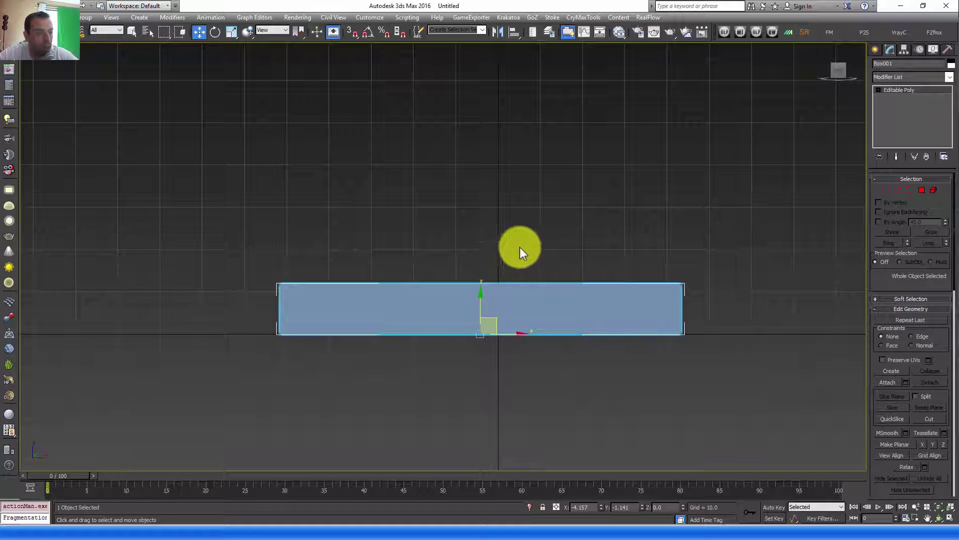
middle_drag(477, 232, 473, 218)
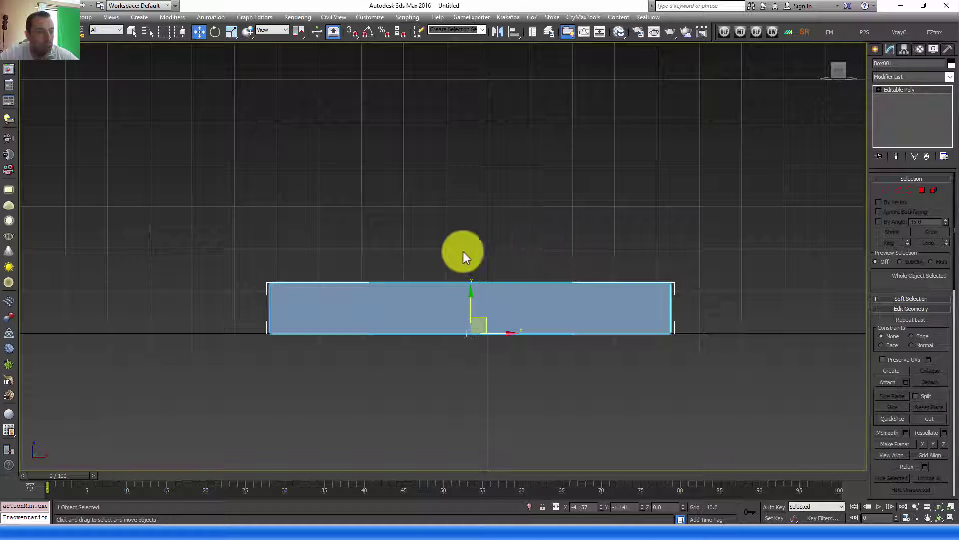
middle_drag(490, 306, 475, 332)
mouse_move(477, 342)
shift+mouse_down()
mouse_move(542, 280)
mouse_move(531, 276)
shift+mouse_up()
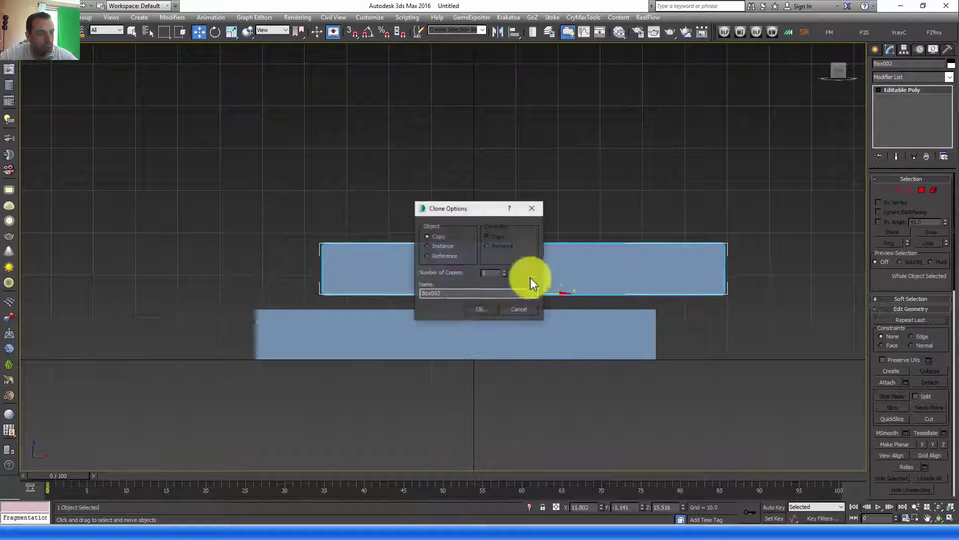
click(478, 310)
Step: Scale the copied box narrower along X and shift it in depth to about Y 10.3
middle_drag(550, 258, 525, 278)
key(r)
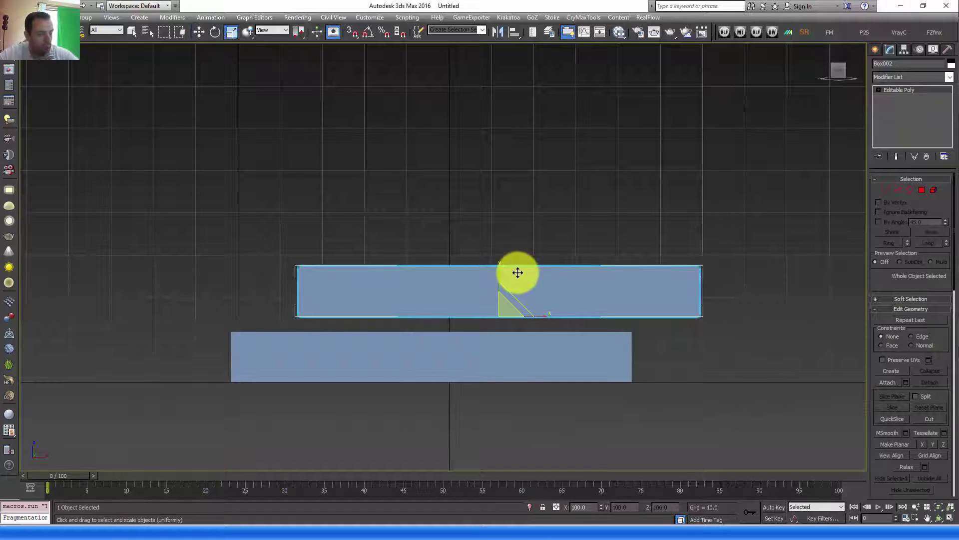
key(p)
drag(541, 313, 515, 319)
alt+middle_drag(496, 336, 466, 321)
key(w)
drag(525, 307, 542, 321)
alt+middle_drag(541, 321, 652, 289)
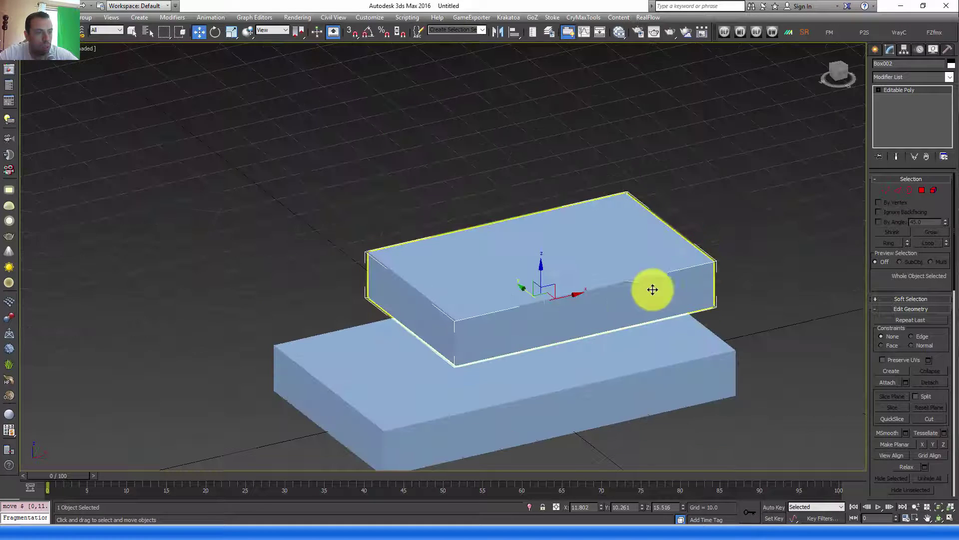
Step: In the Front view, clone the second box as a copy above it, at about X -7.5 and Z 31.1
click(844, 78)
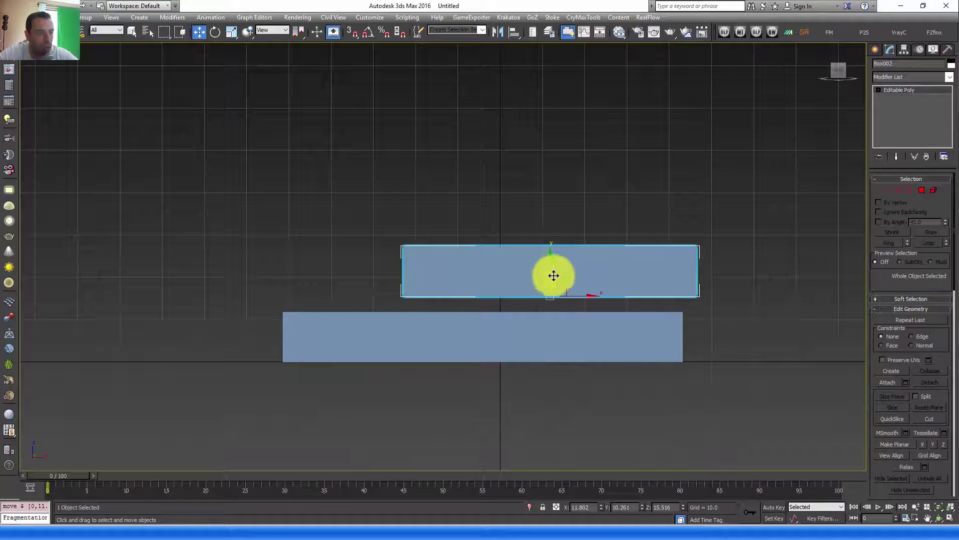
shift+drag(562, 278, 489, 217)
click(490, 308)
Step: Scale the third box down along X so it is shorter than the box beneath it
alt+middle_drag(491, 234, 498, 248)
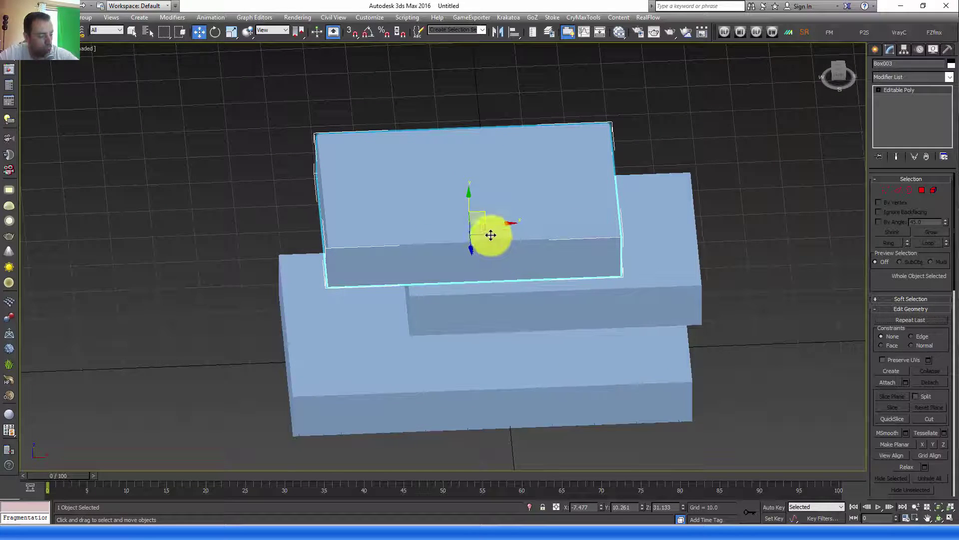
key(r)
key(shift+z)
drag(426, 223, 437, 225)
alt+middle_drag(502, 300, 565, 272)
Step: Move the bottom box along X to about -40.4, offsetting it from the boxes above
click(328, 381)
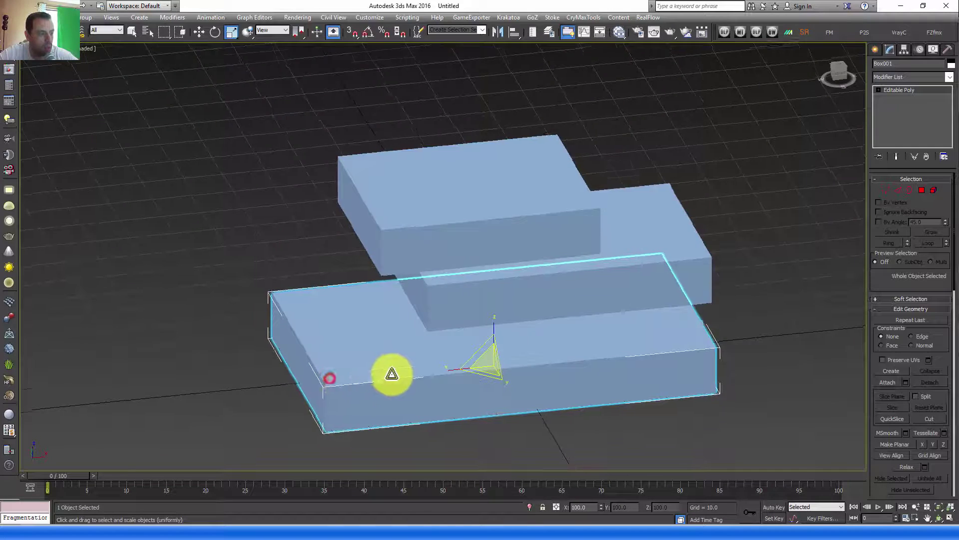
alt+middle_drag(392, 374, 396, 377)
key(w)
drag(526, 350, 392, 353)
key(shift+z)
Step: Clone the third box as a fourth box above it and shift the copy about 17.4 along X
click(487, 221)
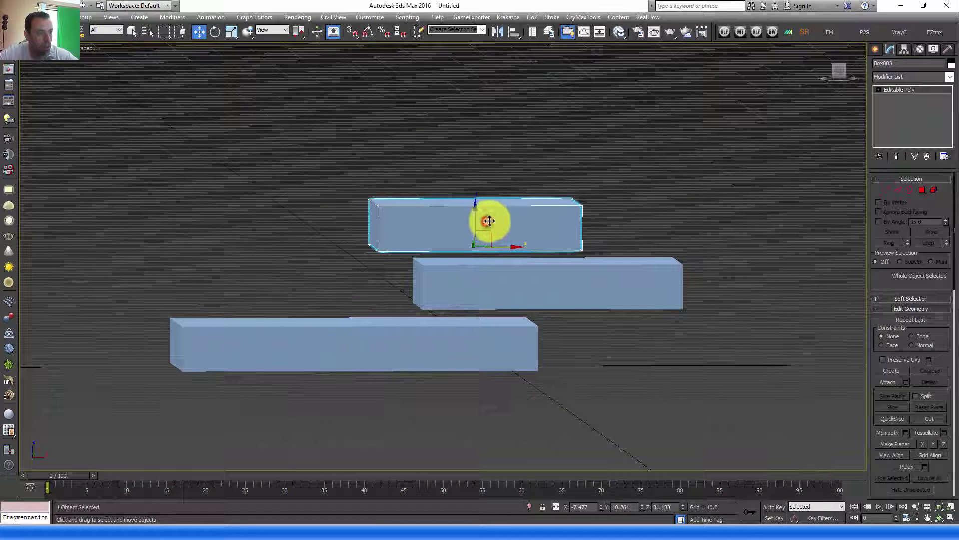
mouse_move(473, 216)
shift+mouse_down()
mouse_move(488, 145)
mouse_move(488, 158)
shift+mouse_up()
click(481, 306)
alt+middle_drag(517, 220, 501, 217)
drag(512, 189, 574, 193)
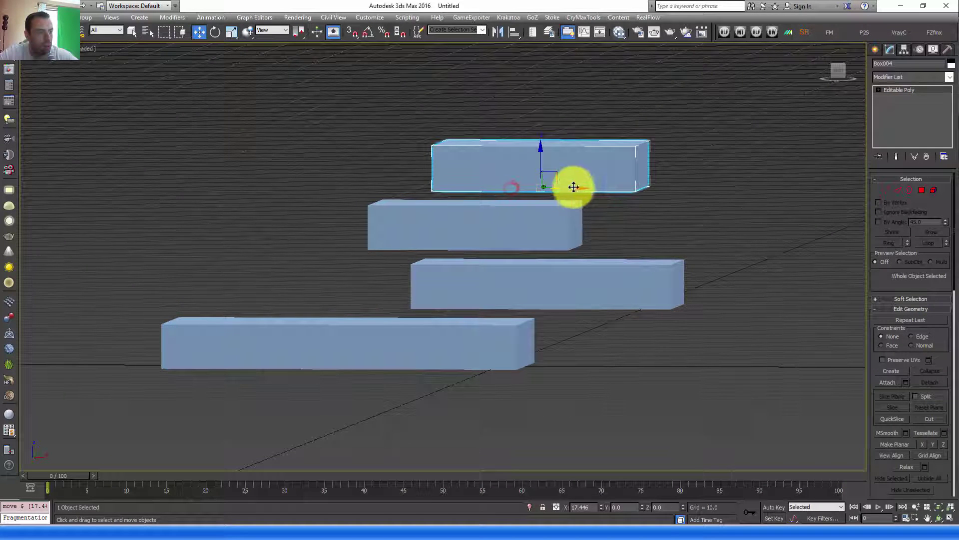
Step: Raise the topmost box above the stack and rotate it so that it tilts diagonally upward
drag(535, 152, 550, 94)
drag(551, 153, 567, 79)
key(e)
alt+middle_drag(610, 129, 590, 230)
Step: Rotate the two middle boxes about the vertical axis at differing angles, undoing an unwanted rotation along the way
click(558, 283)
drag(574, 255, 463, 222)
key(ctrl+z)
click(464, 226)
drag(519, 255, 548, 262)
alt+middle_drag(548, 261, 538, 287)
Step: Select the bottom box and convert it to an Editable Poly again
click(461, 334)
alt+middle_drag(503, 332, 466, 328)
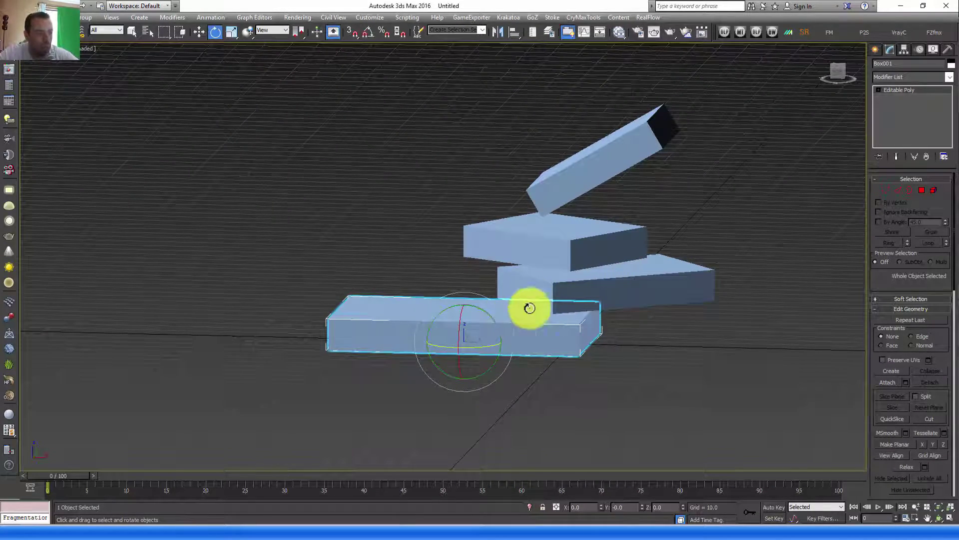
right_click(403, 324)
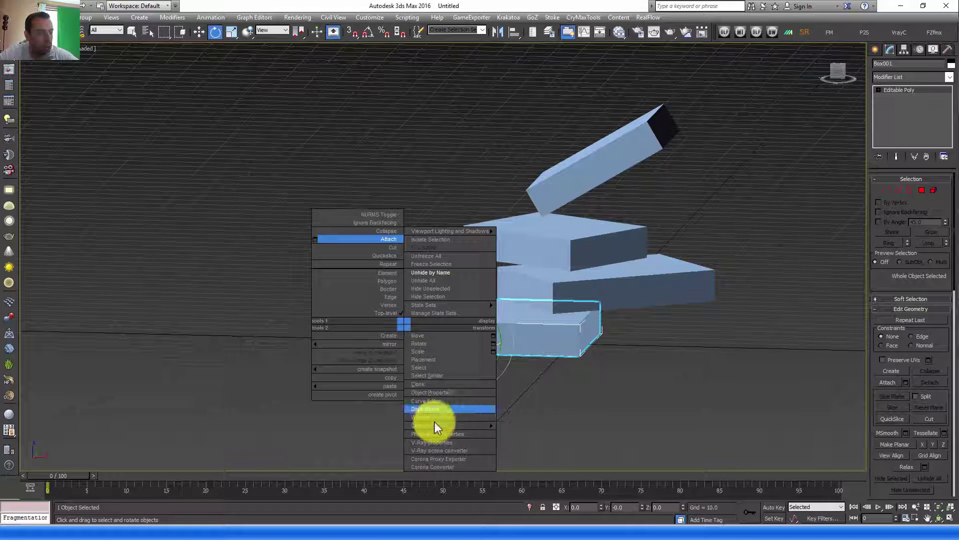
mouse_move(435, 426)
click(538, 436)
Step: Attach all three other boxes to the bottom box in one go to form a single object
right_click(477, 330)
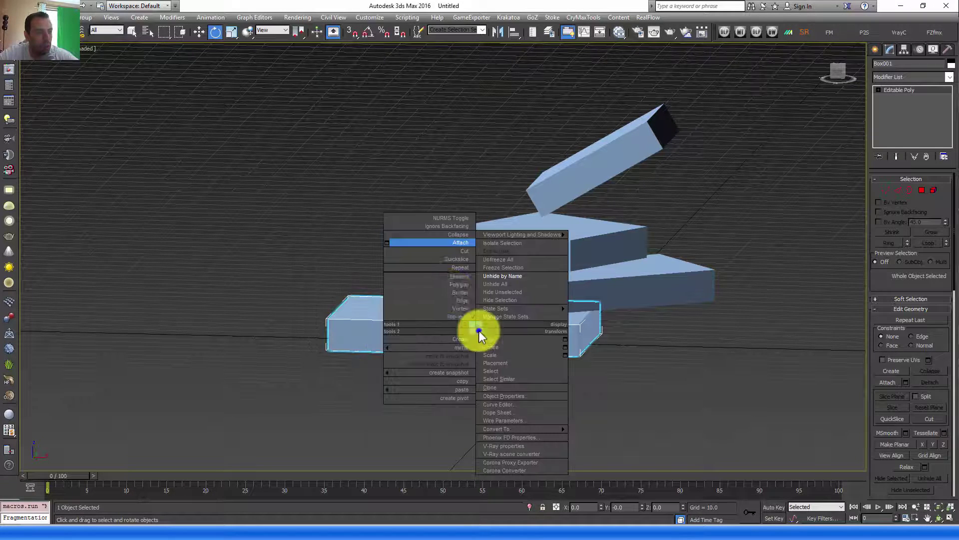
click(388, 242)
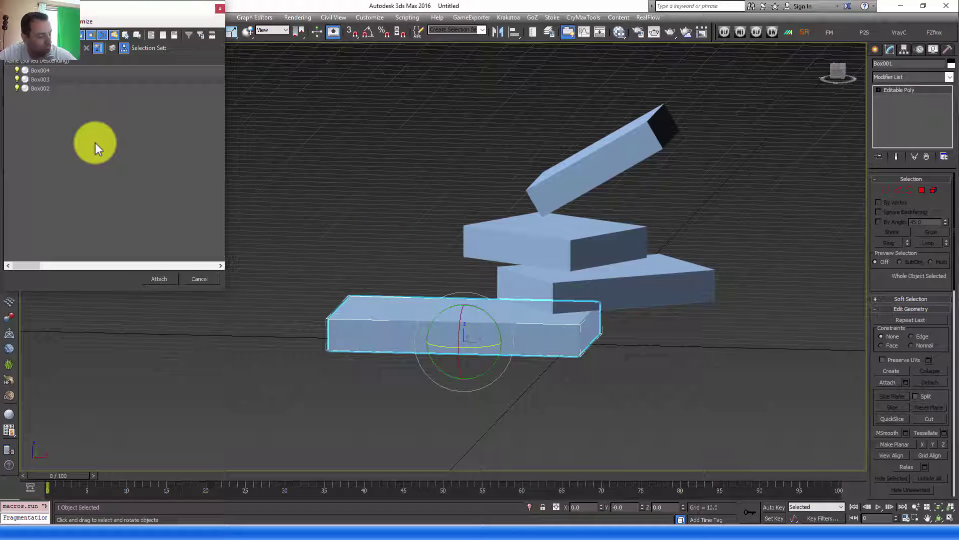
key(ctrl+a)
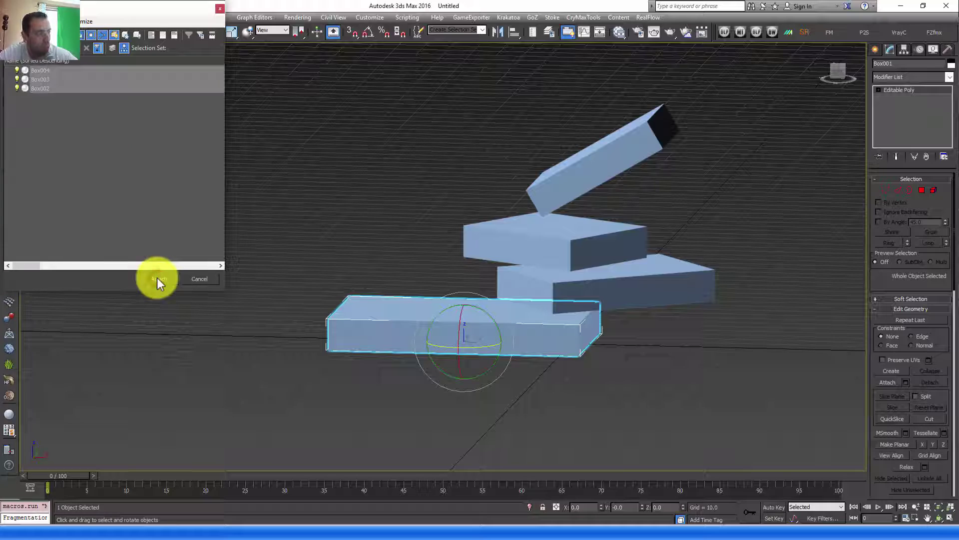
click(157, 279)
Step: Rename the combined object "emitter"
alt+middle_drag(561, 250, 612, 262)
drag(903, 64, 818, 66)
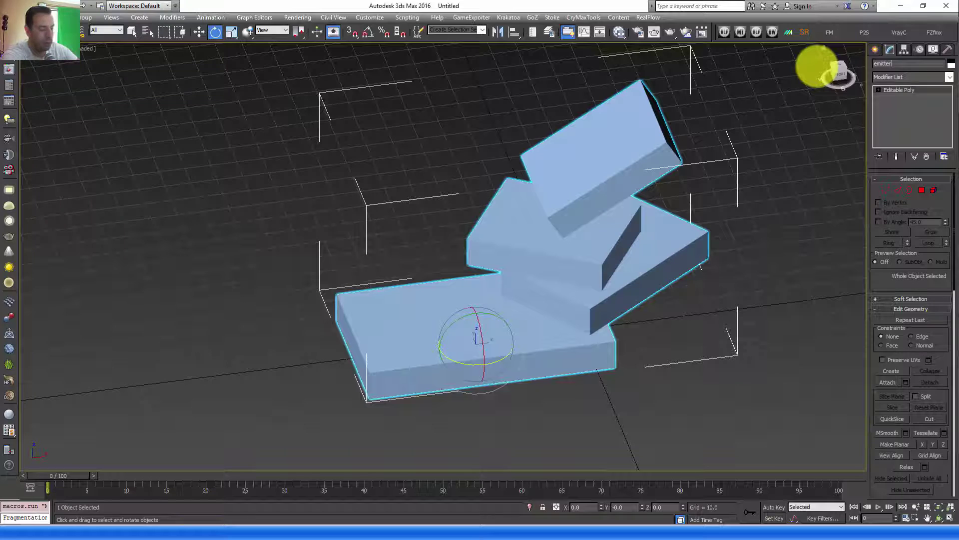
alt+middle_drag(764, 163, 648, 182)
Step: Center the emitter's pivot on the object in the Front view, with the Move Transform Type-In open
key(f)
middle_drag(527, 199, 593, 300)
scroll(593, 300, up, 2)
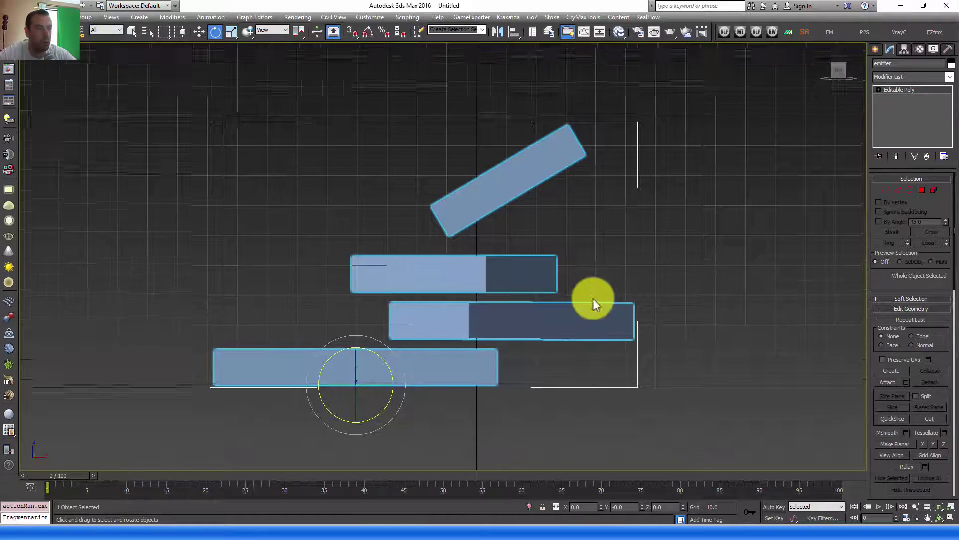
scroll(593, 300, down, 2)
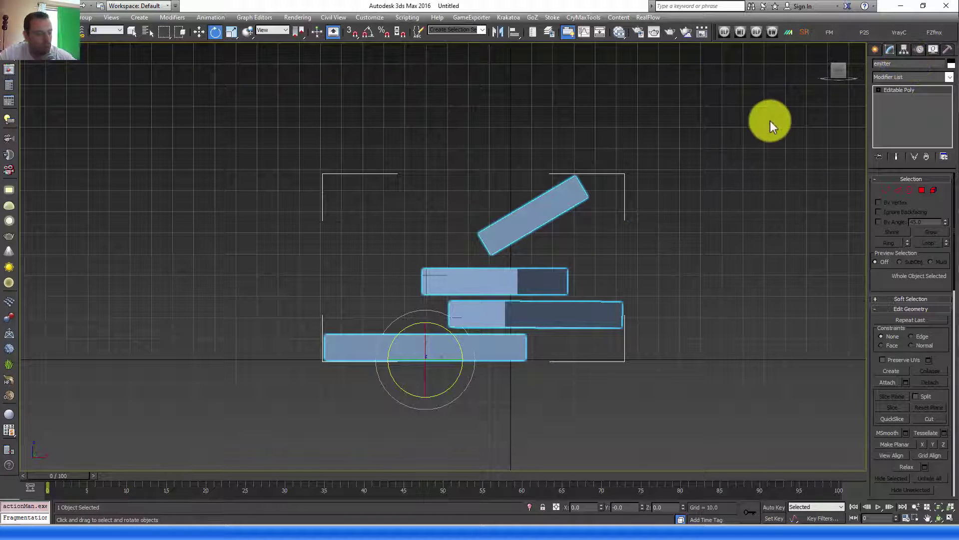
key(F12)
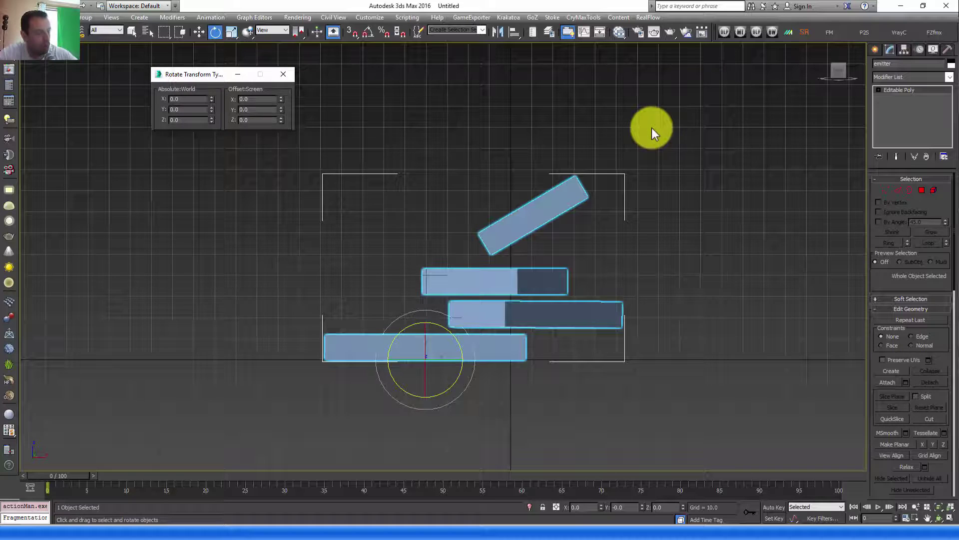
key(w)
click(904, 49)
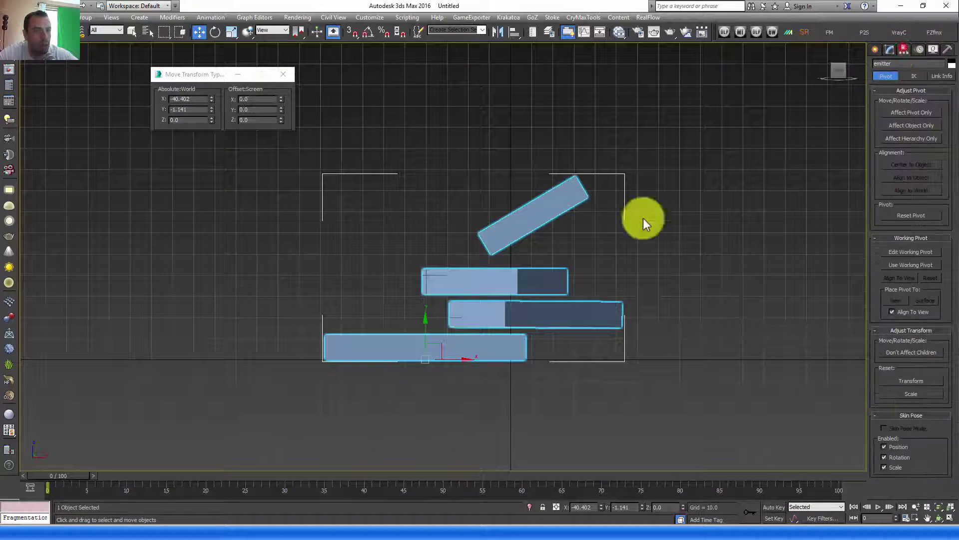
click(918, 112)
click(909, 165)
click(911, 112)
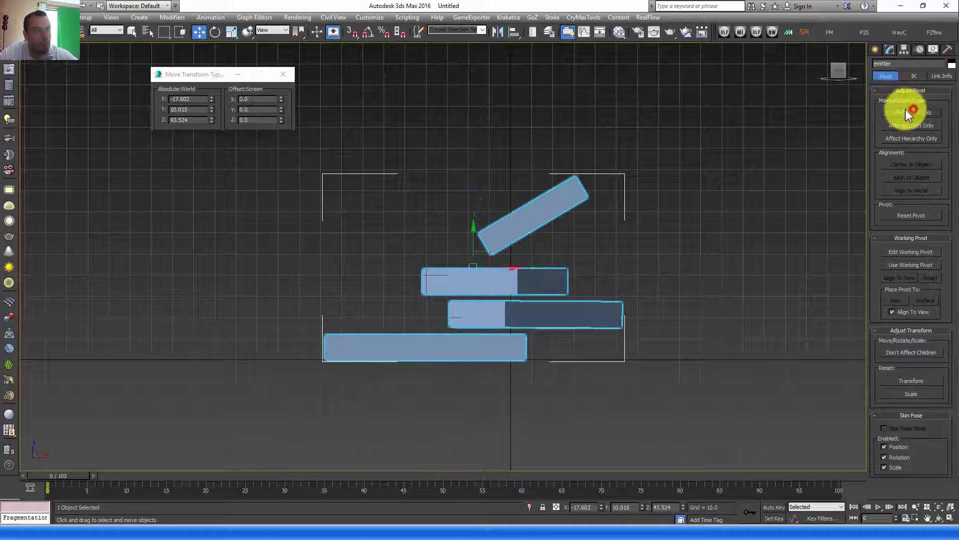
Step: Set the emitter's absolute world position to 0 on X, Y and Z
right_click(212, 99)
right_click(211, 109)
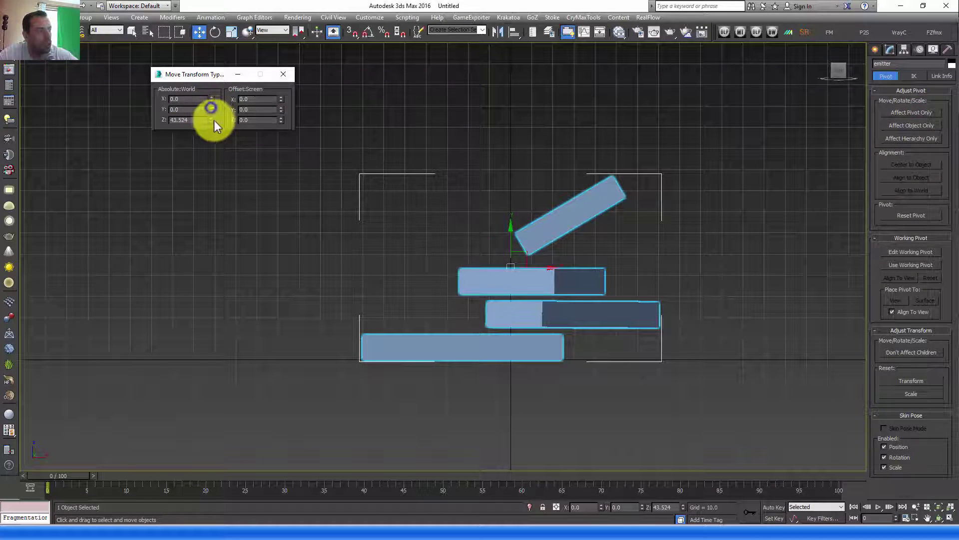
right_click(212, 120)
Step: Raise the emitter to about Z 44.5 so its base rests on the grid, and close the Transform Type-In
middle_drag(516, 311, 513, 242)
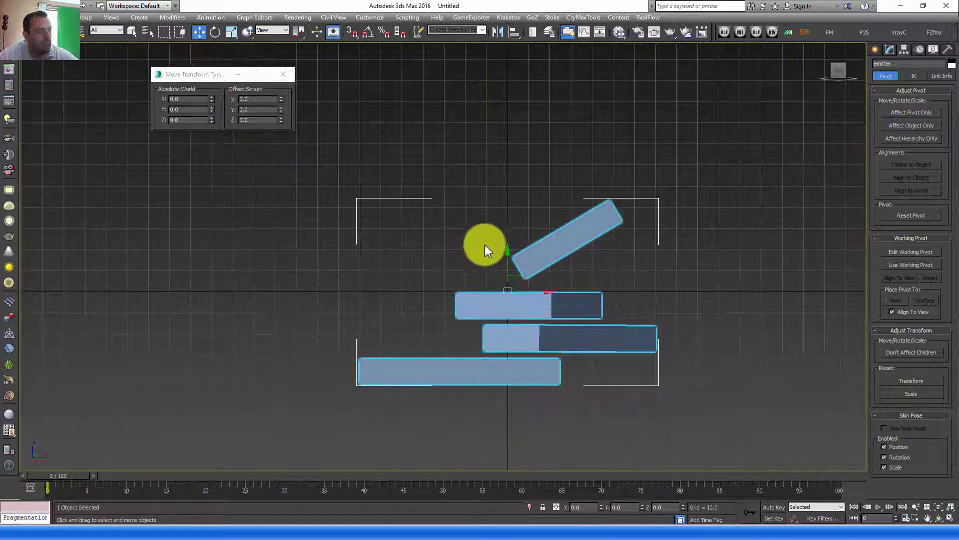
drag(508, 254, 516, 162)
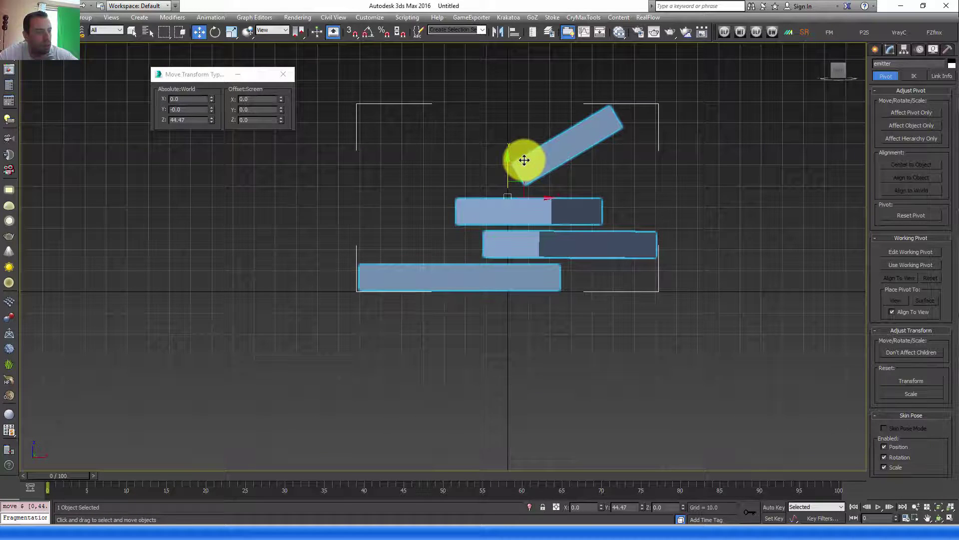
click(284, 74)
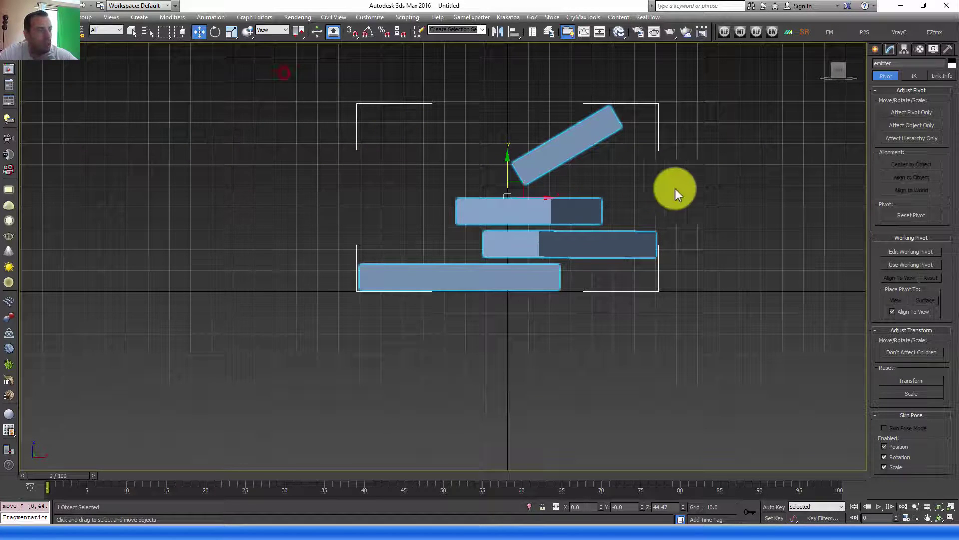
Step: Reset the emitter's transform with Reset XForm and collapse it to a single mesh
click(875, 49)
click(947, 49)
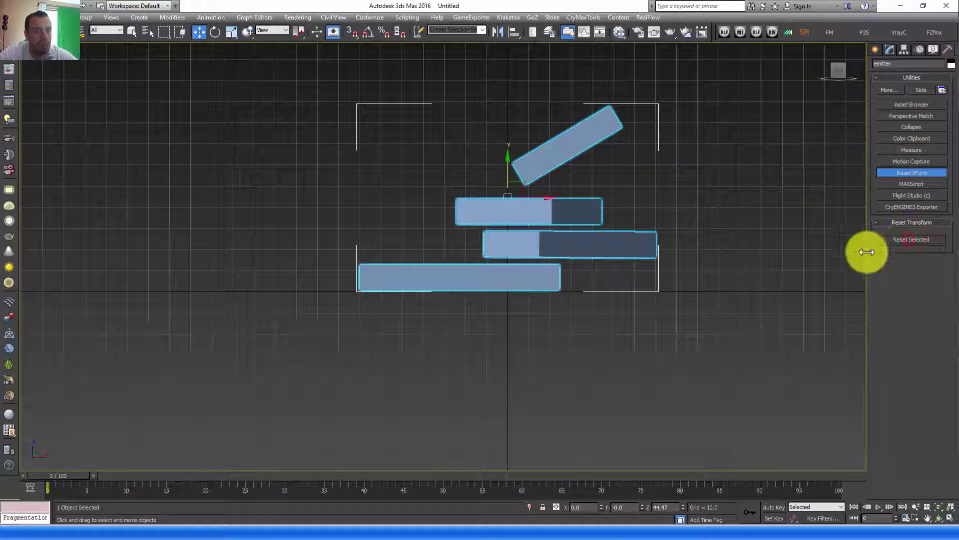
click(912, 128)
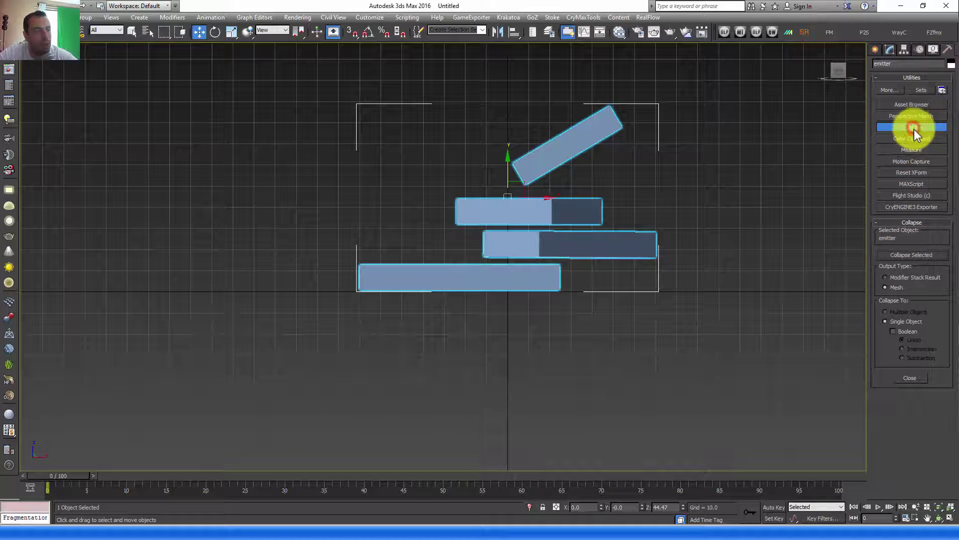
click(905, 255)
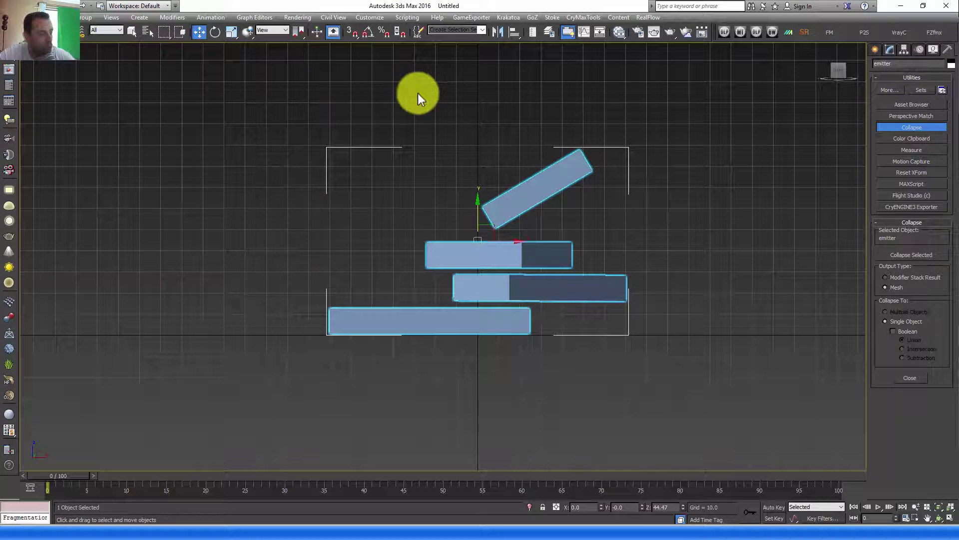
Step: Open Particle View, tile it side by side with the main window, and clear the object selection
key(6)
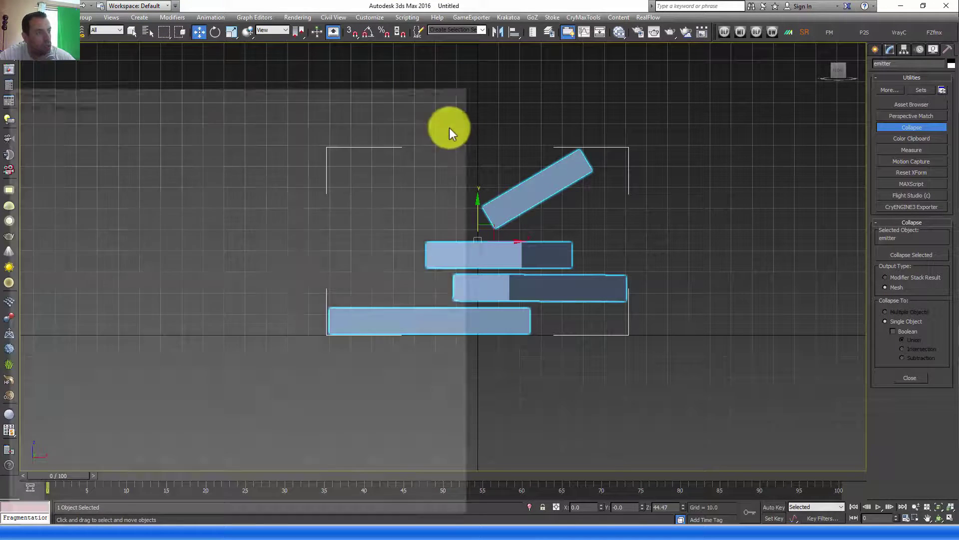
drag(186, 89, 0, 160)
click(712, 115)
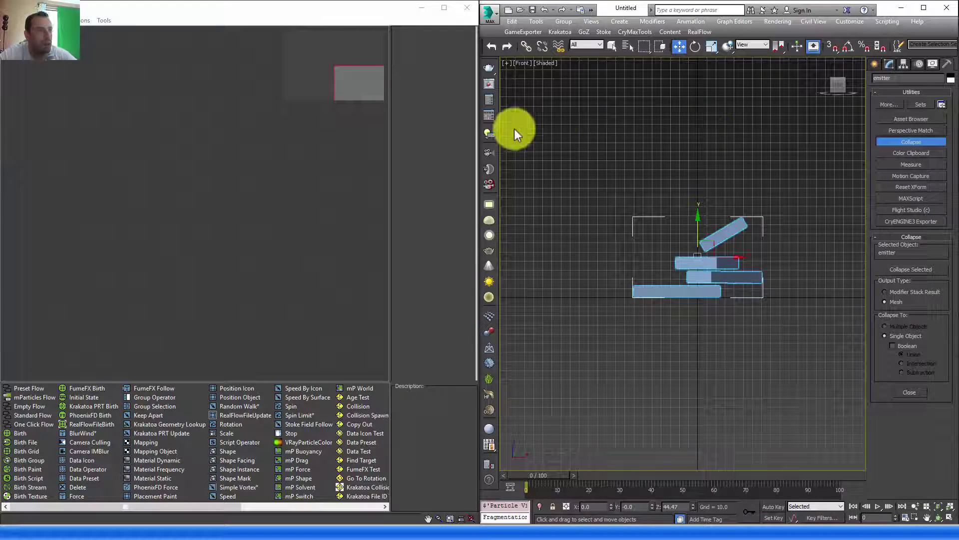
click(591, 124)
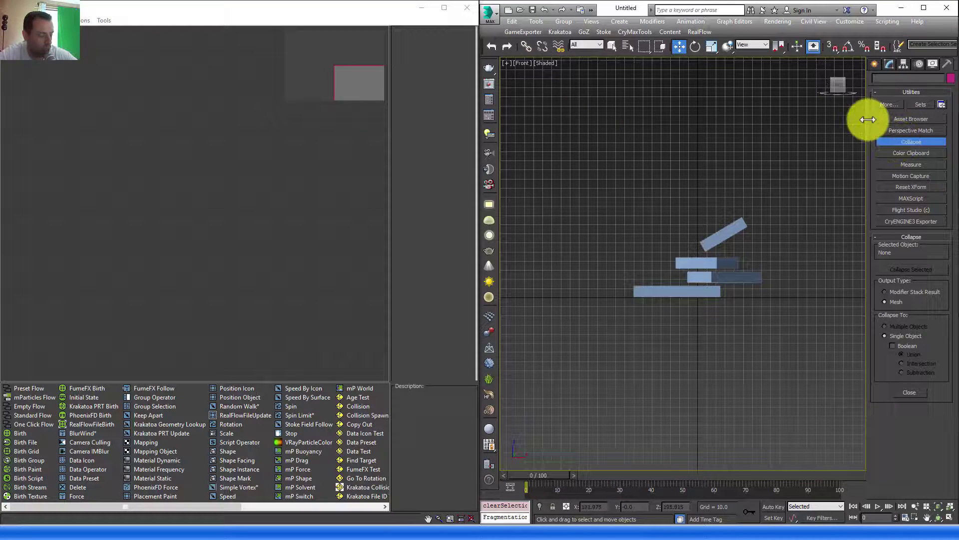
Step: Turn on Expert Mode and hide the menu bar to enlarge the viewport
key(ctrl+x)
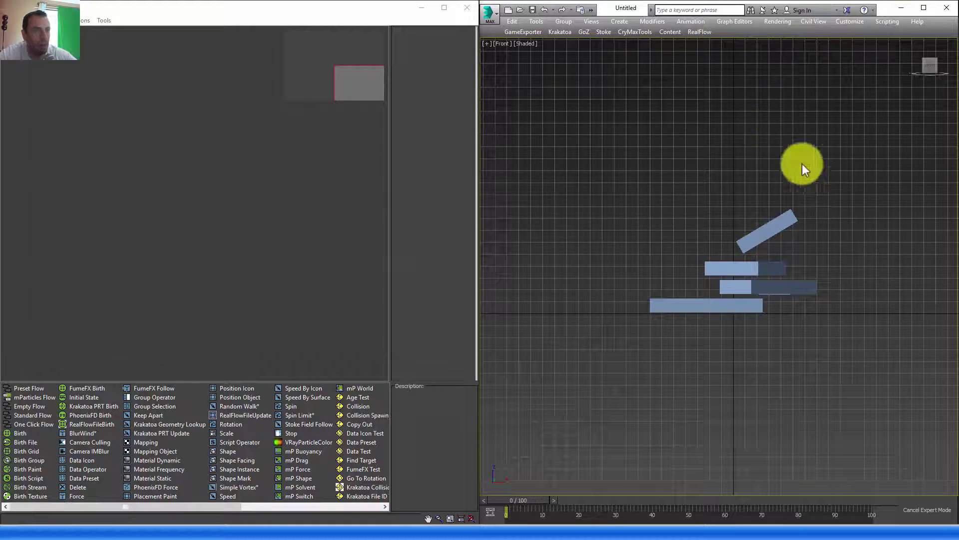
click(591, 22)
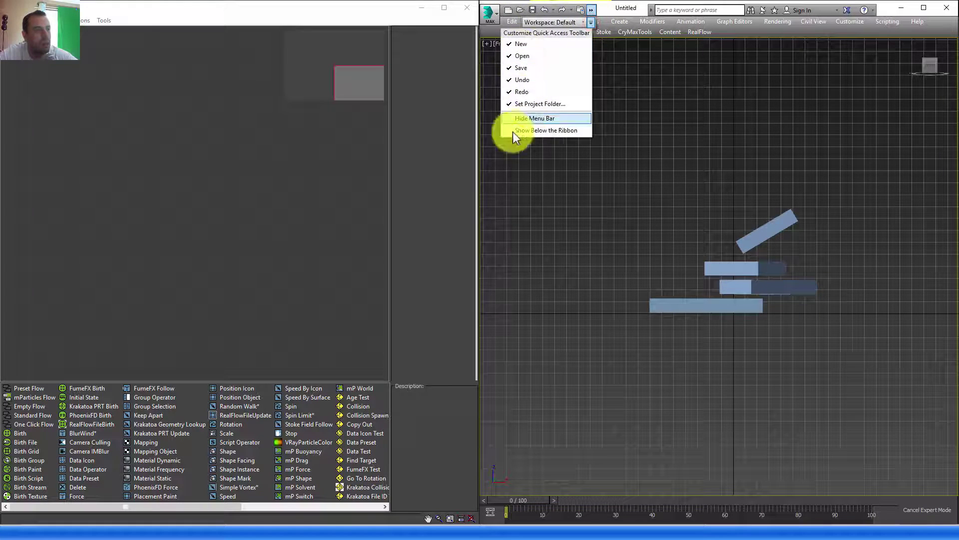
click(526, 119)
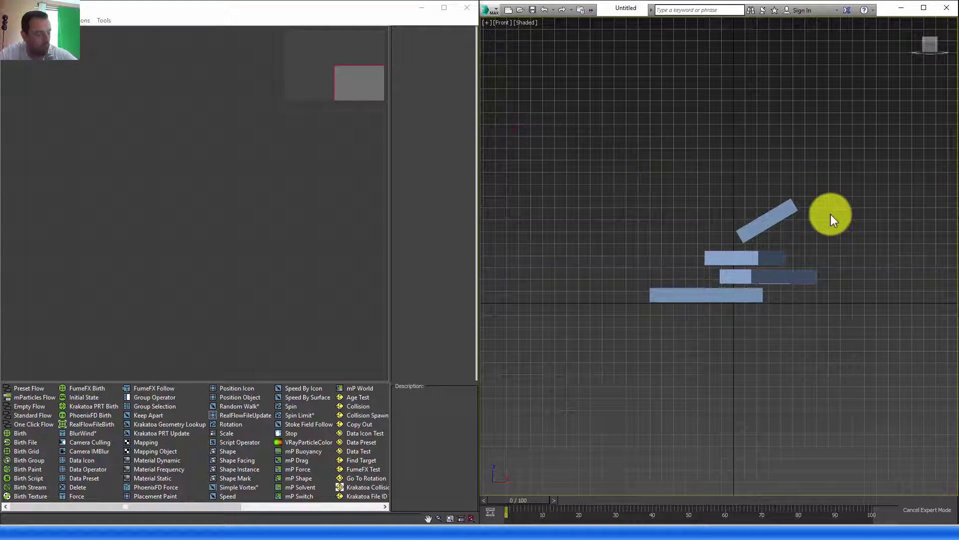
Step: Hide the grid in the Front viewport and set the viewport background to use the environment background
key(g)
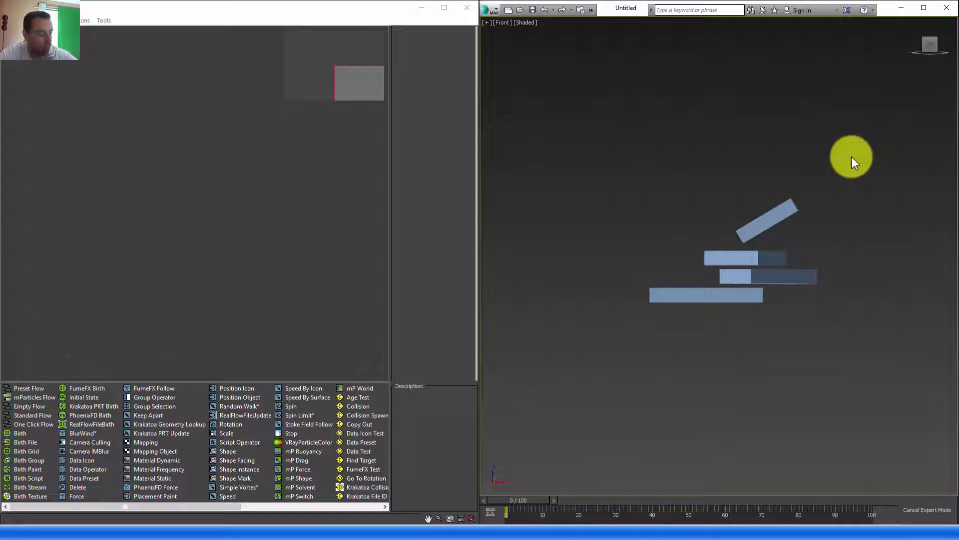
key(alt+b)
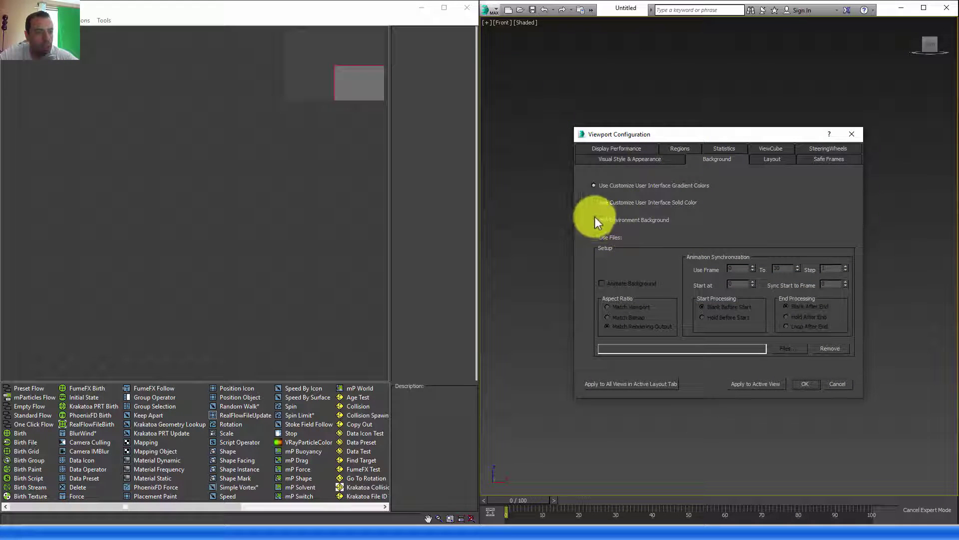
click(595, 220)
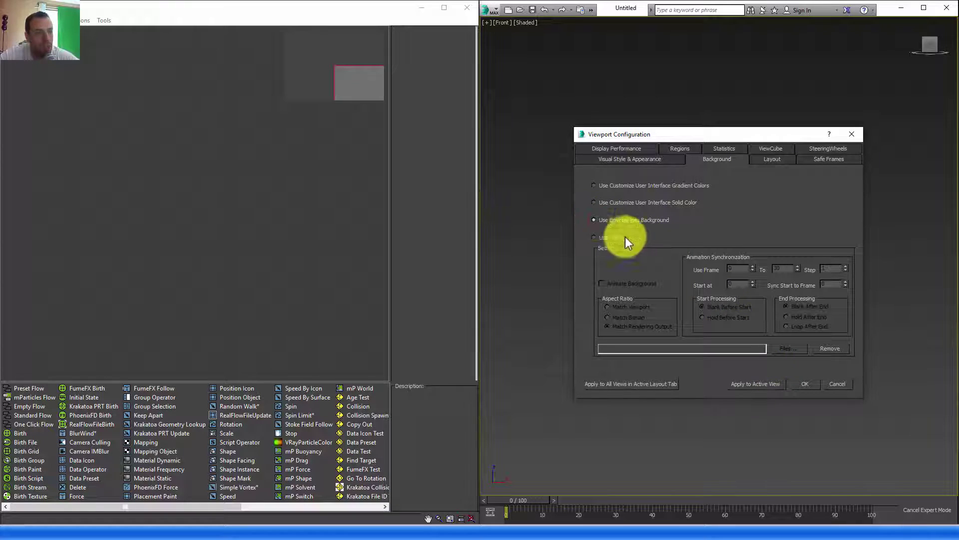
click(811, 383)
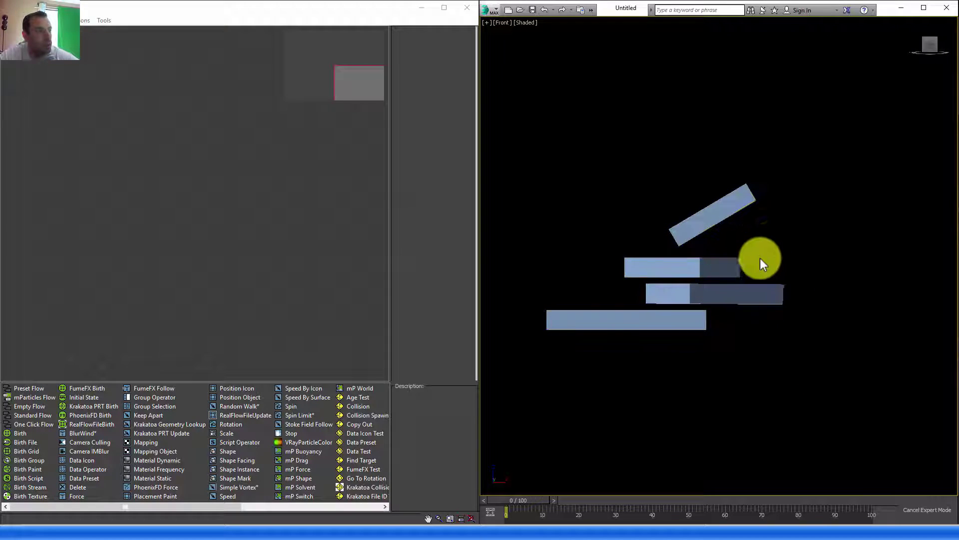
Step: Create a new Empty Flow particle system in the upper part of the Particle View canvas
right_click(127, 74)
click(164, 111)
mouse_move(220, 107)
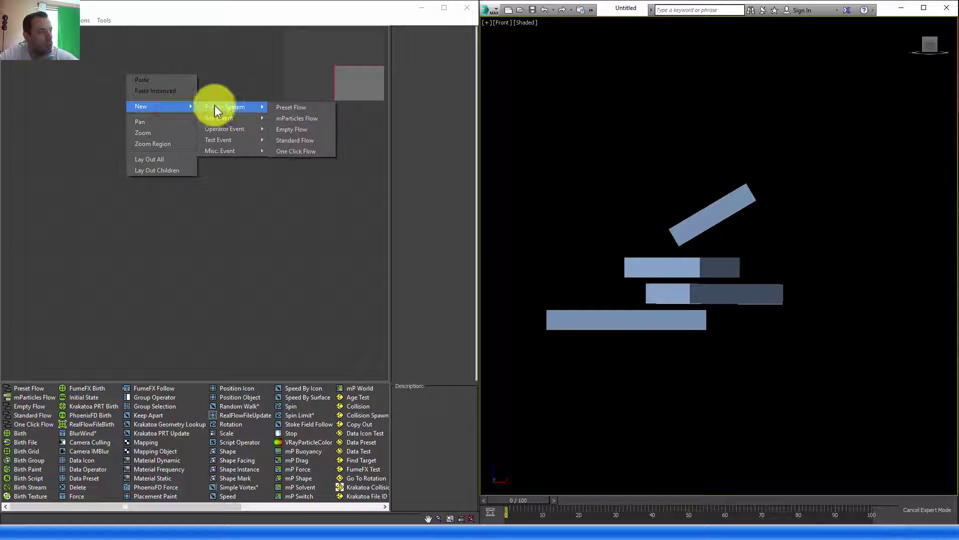
click(298, 131)
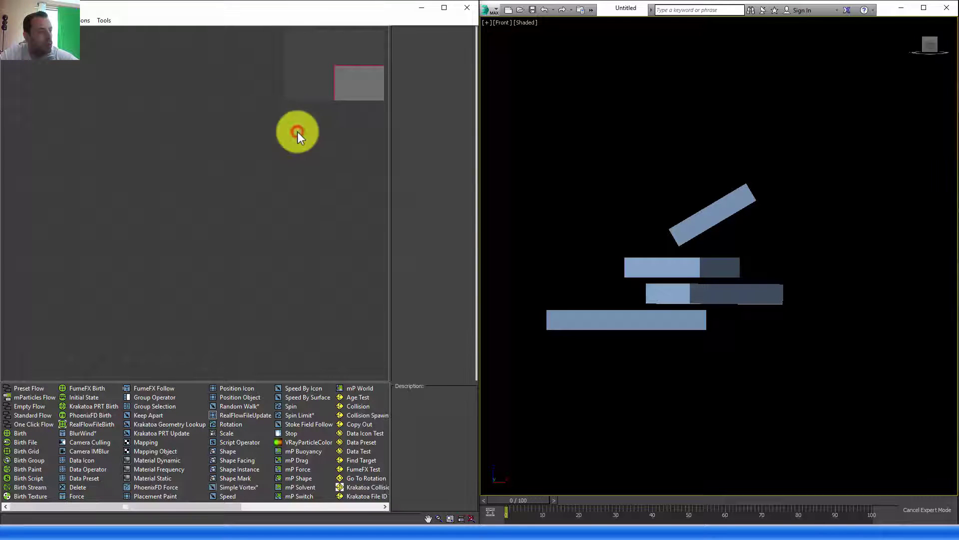
drag(180, 90, 172, 91)
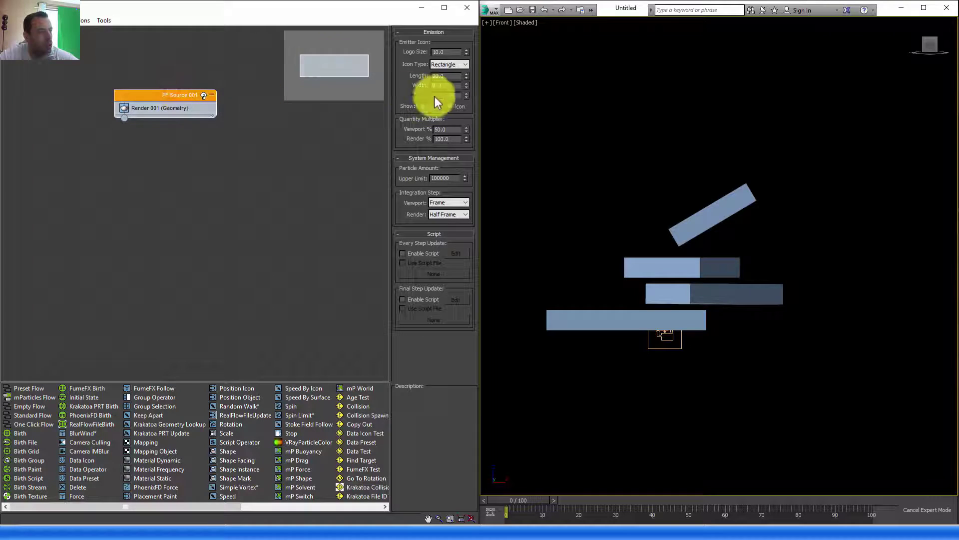
Step: Set the PF Source's viewport quantity multiplier to 100% and its viewport integration step to Half Frame
double_click(451, 128)
text(100)
key(Return)
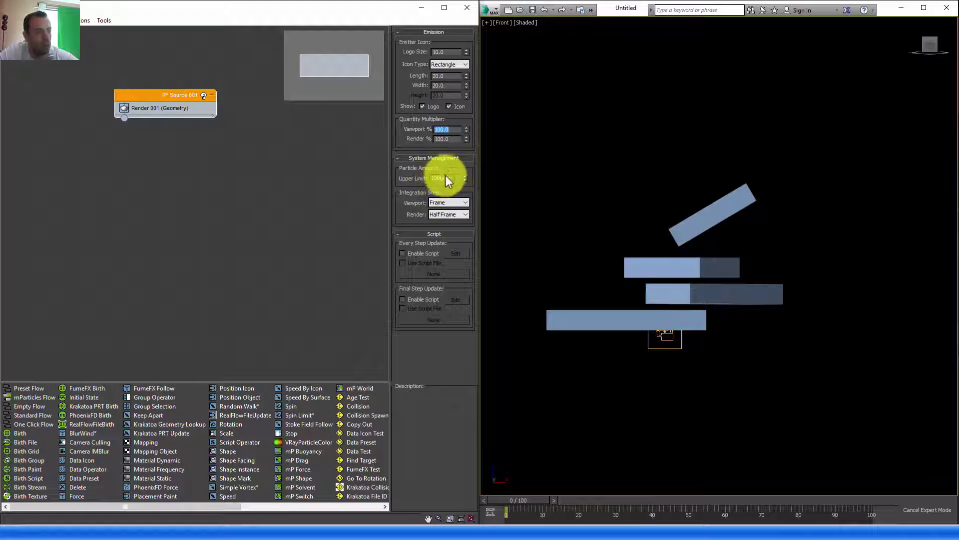
click(450, 202)
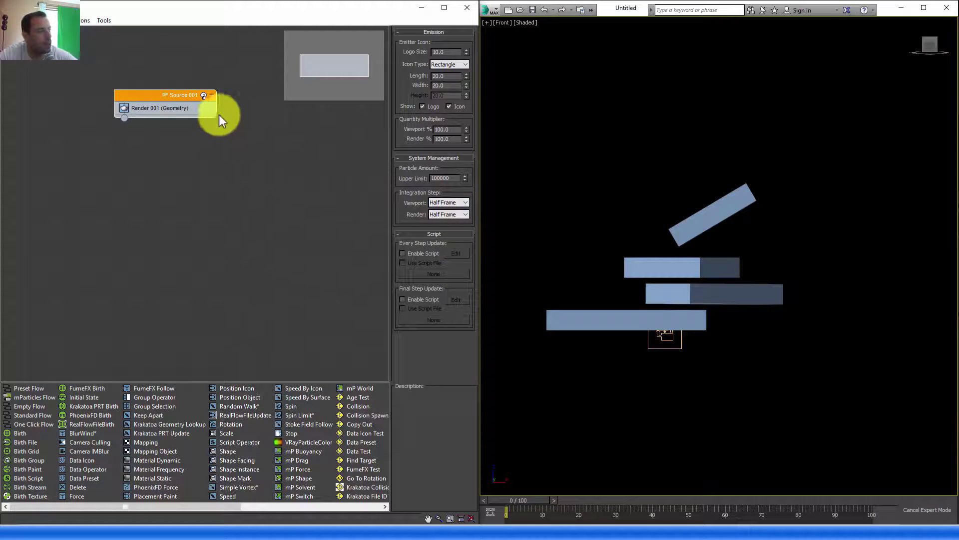
Step: Add a Birth event wired to the PF Source, with Emit Stop at 0 and an amount of 1000
drag(186, 115, 204, 113)
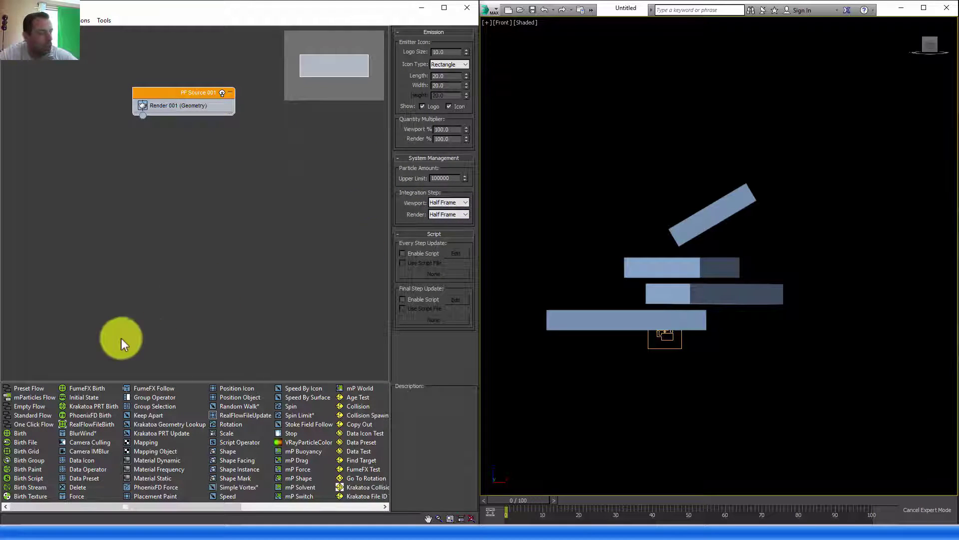
drag(20, 433, 142, 120)
click(250, 187)
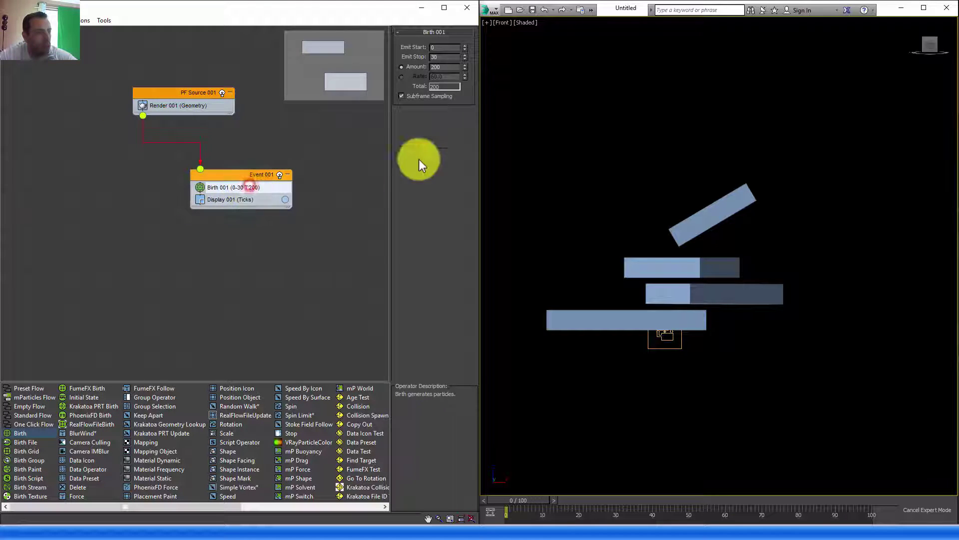
right_click(466, 58)
drag(455, 67, 443, 68)
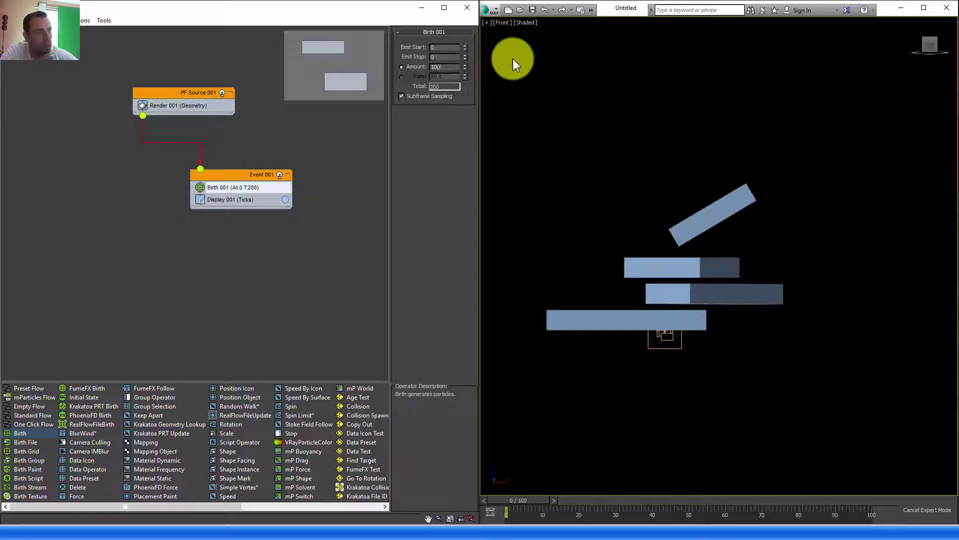
key(Return)
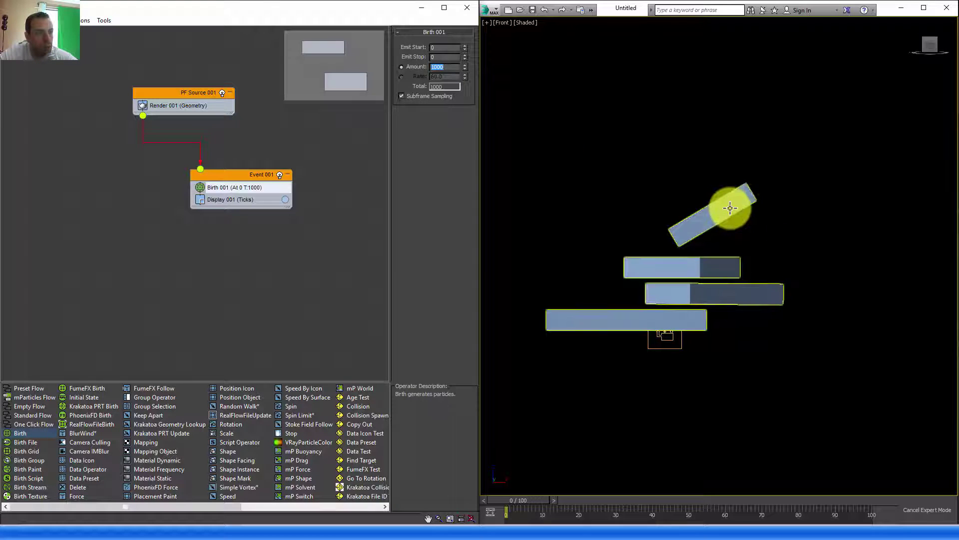
Step: Append a Data Operator to Event 001, place it between Birth and Display, and enable its Auto Update
right_click(238, 193)
mouse_move(260, 211)
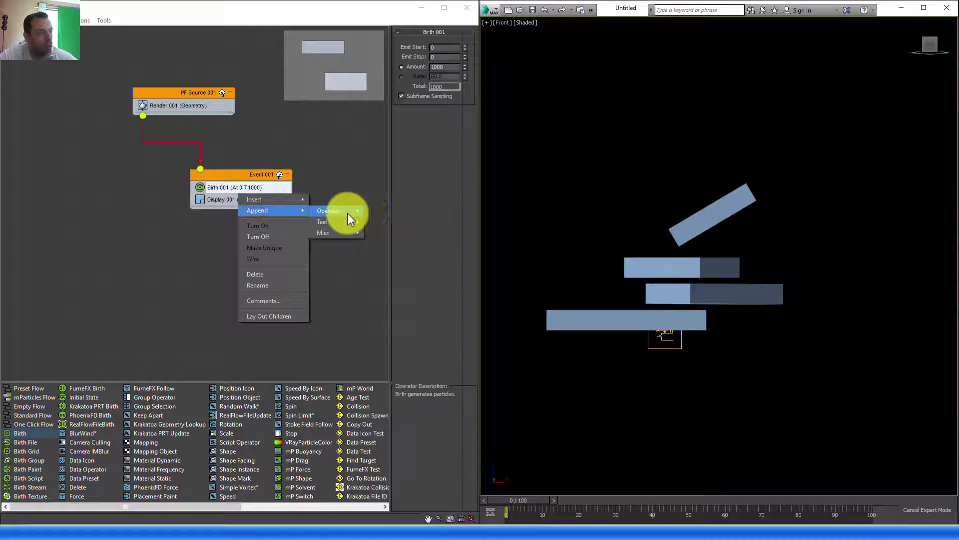
mouse_move(346, 212)
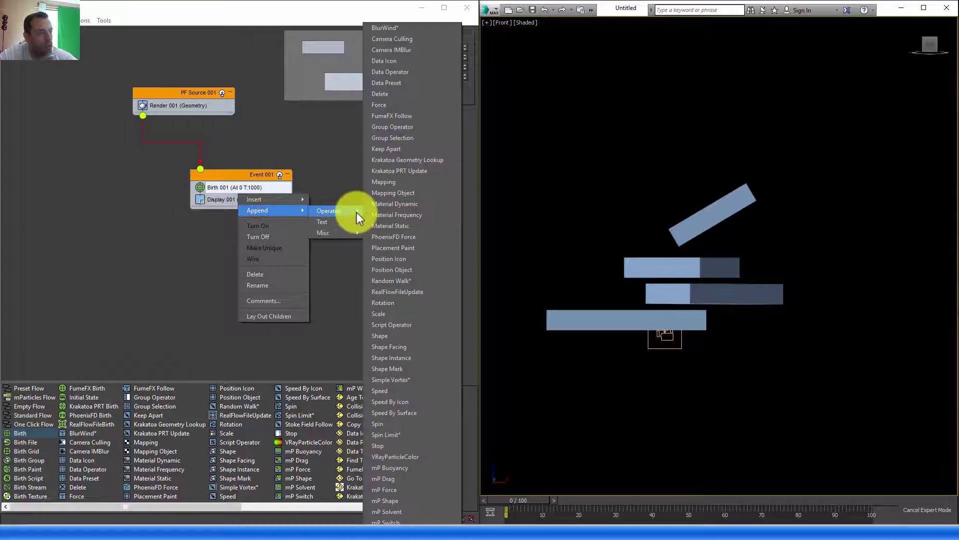
click(395, 71)
drag(225, 211, 251, 198)
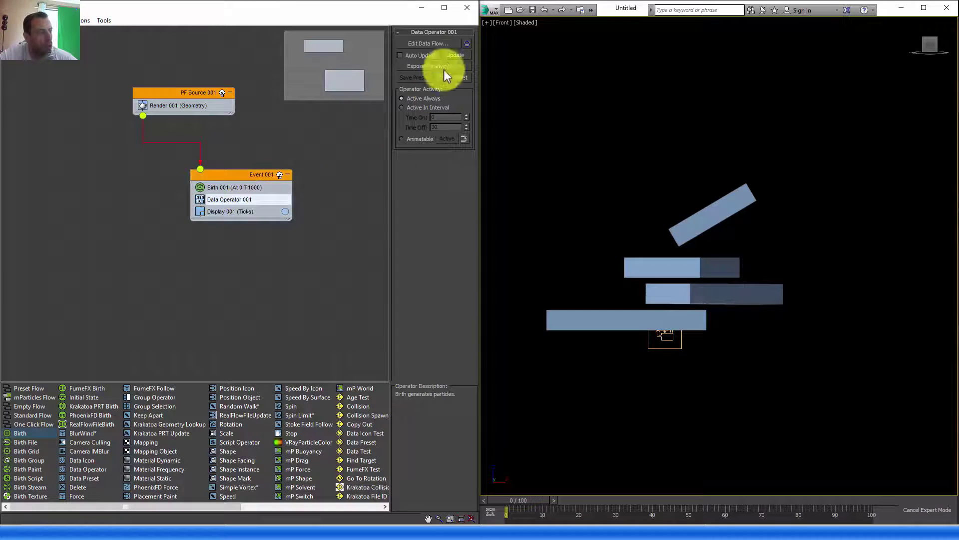
click(399, 55)
Step: Open the Data Operator's data flow and add a Select Object sub-operator with the emitter mesh as its single object
click(427, 44)
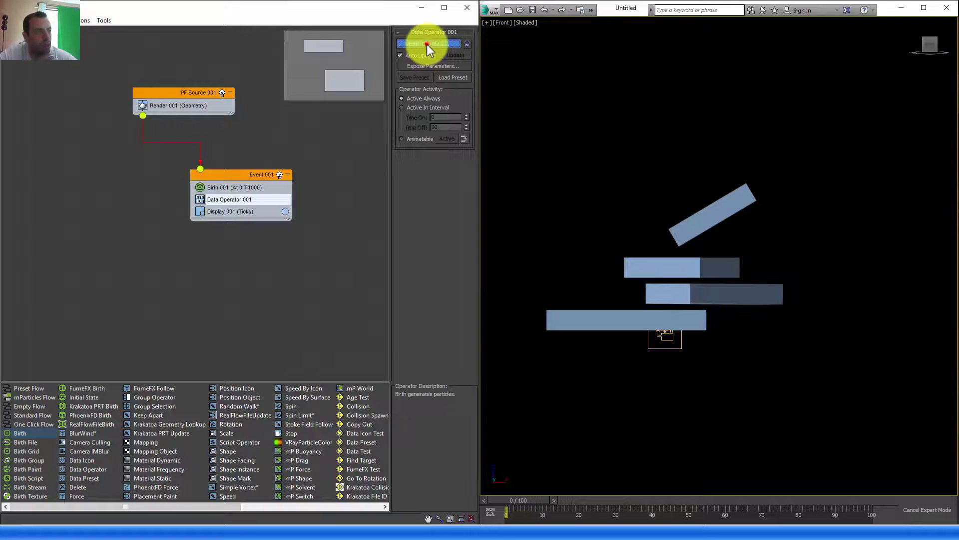
drag(514, 44, 382, 41)
drag(527, 304, 382, 107)
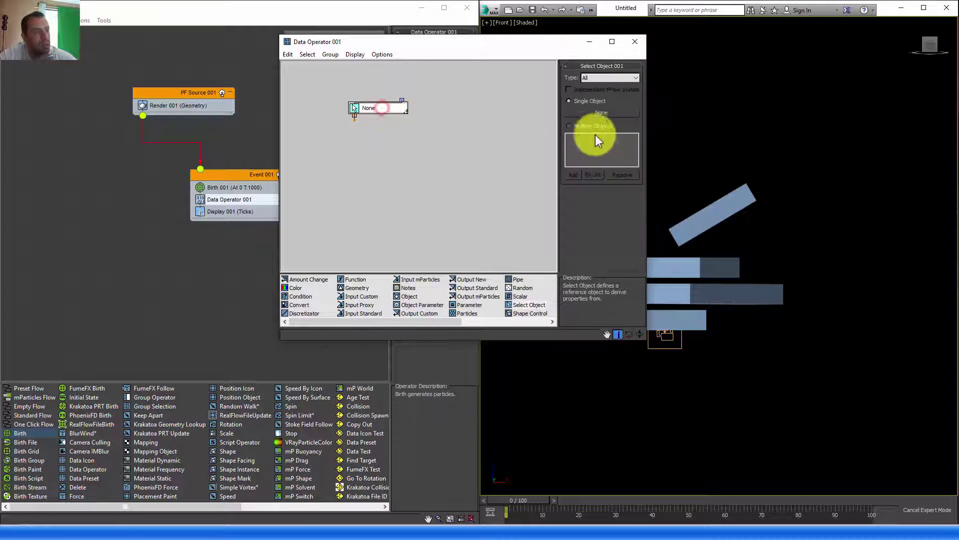
click(601, 111)
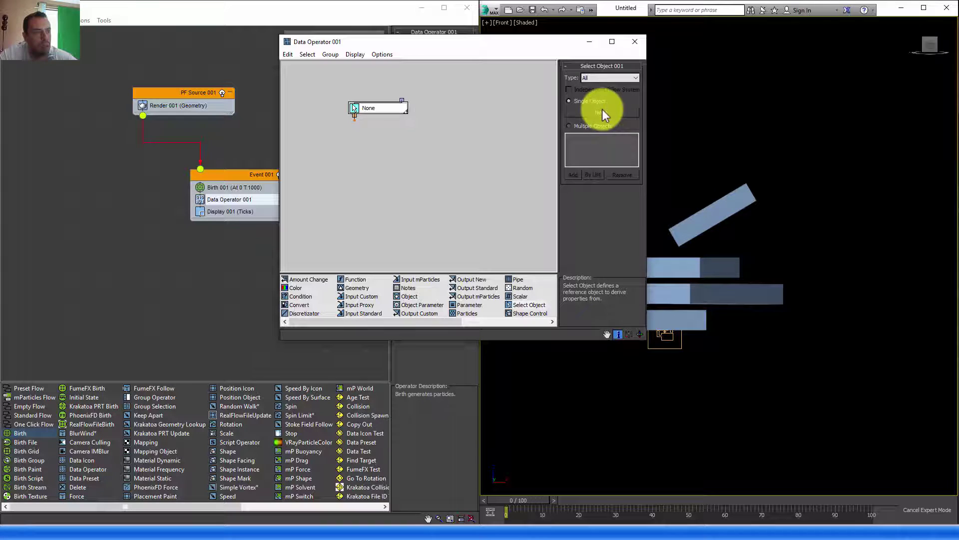
click(772, 202)
drag(503, 48, 333, 65)
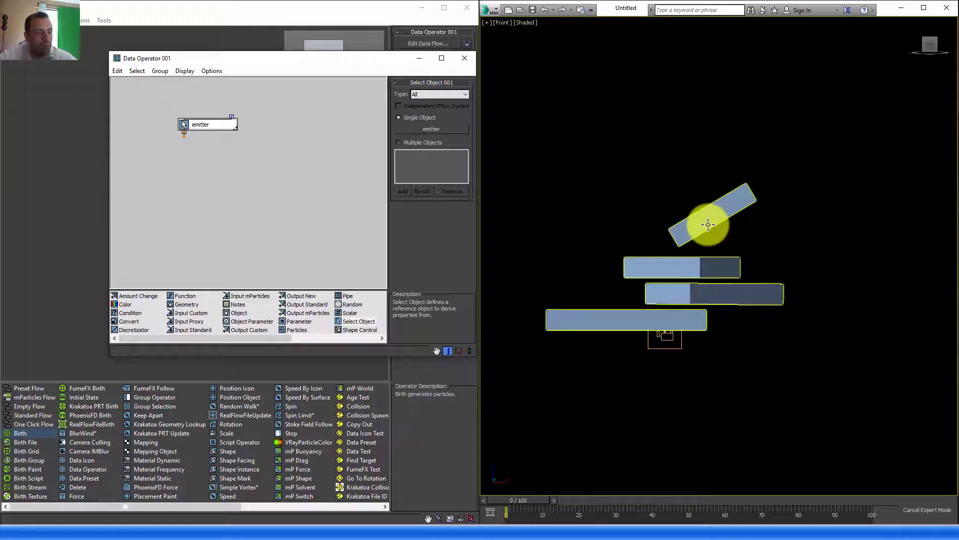
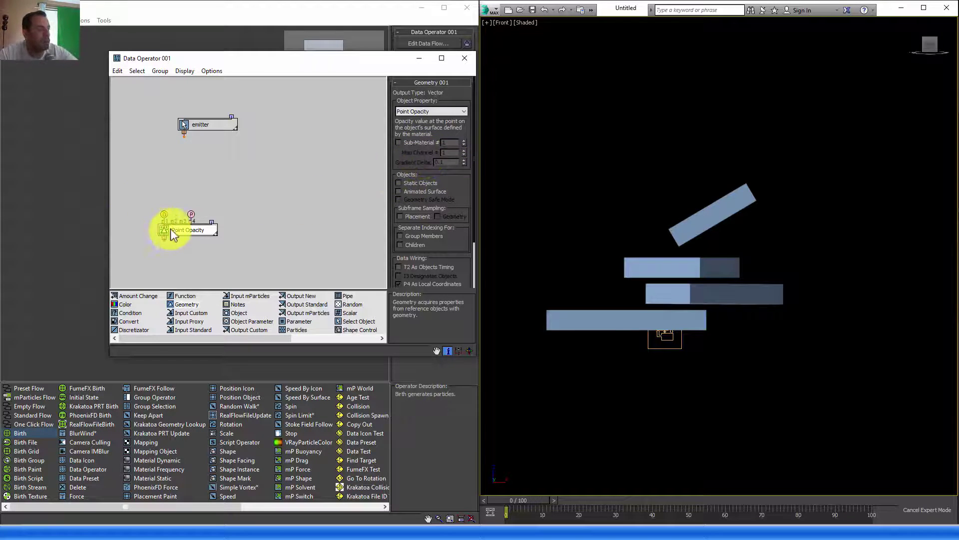
Step: Wire emitter into the Point Opacity geometry, and feed its pair input from a second Geometry sub-operator set to Closest Point By Surface
drag(164, 214, 183, 134)
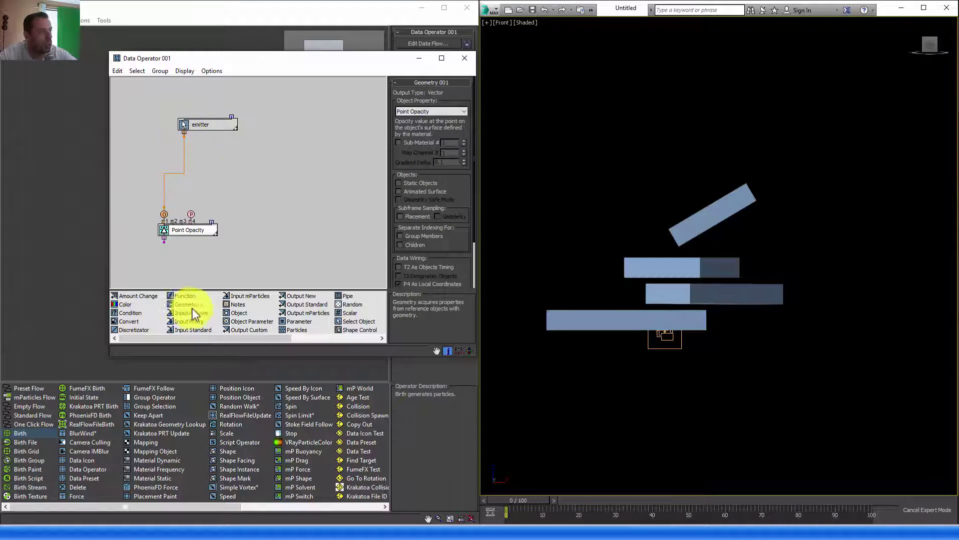
drag(185, 303, 265, 166)
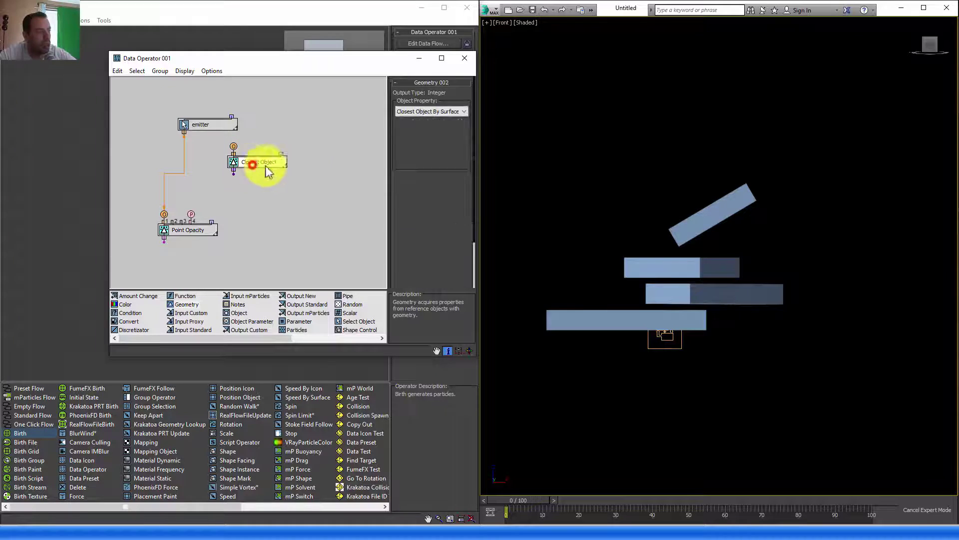
click(442, 112)
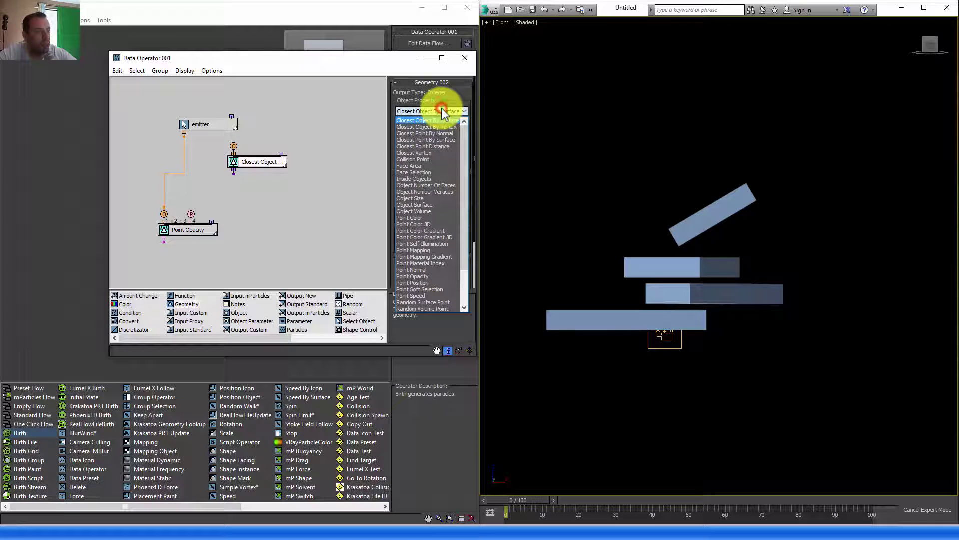
click(445, 140)
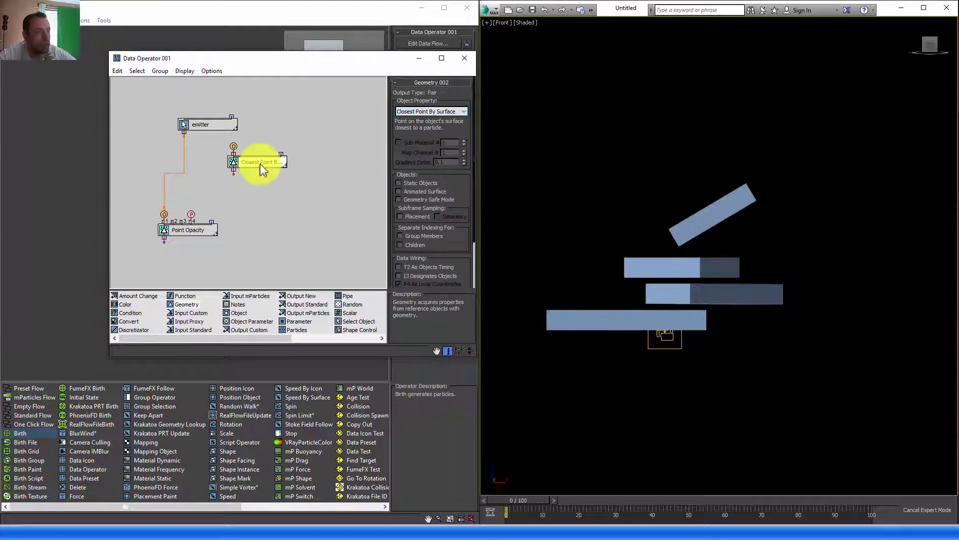
drag(260, 163, 265, 177)
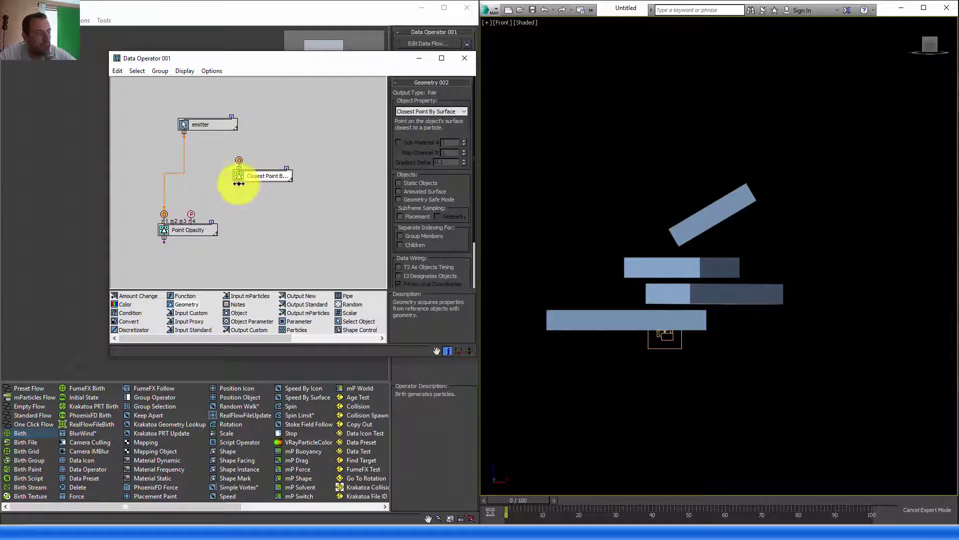
drag(241, 187, 191, 215)
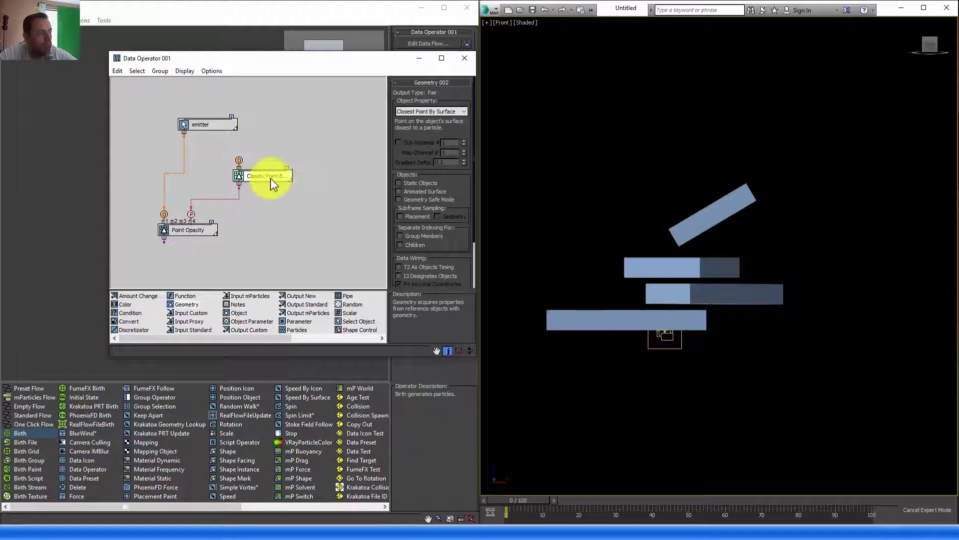
Step: Change the second Geometry sub-operator's object property to Random Surface Point and wire the emitter object into it
drag(271, 178, 296, 179)
click(263, 164)
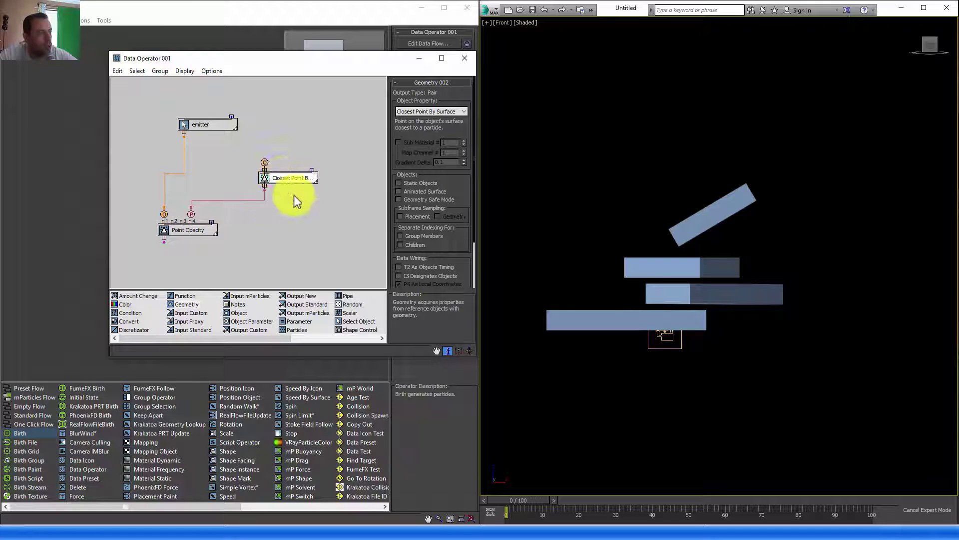
click(437, 111)
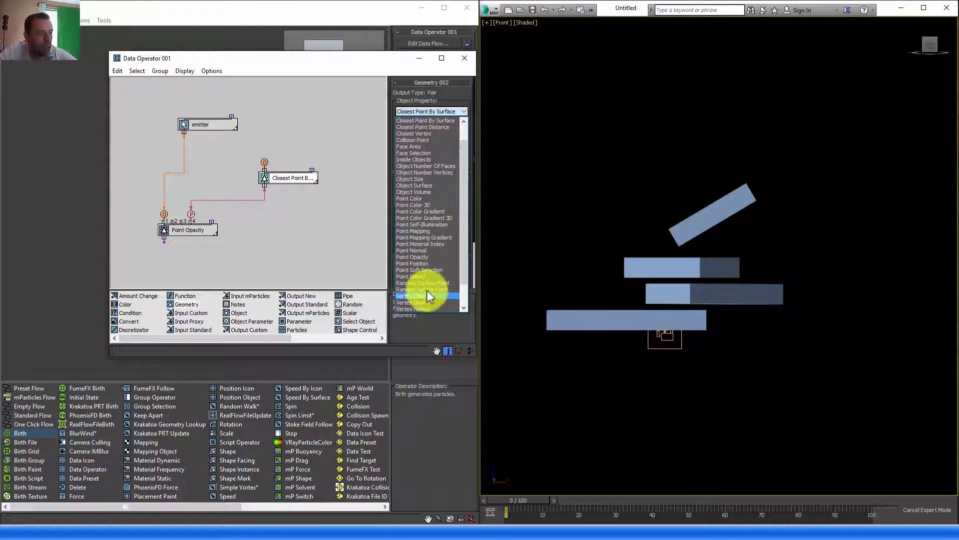
click(440, 283)
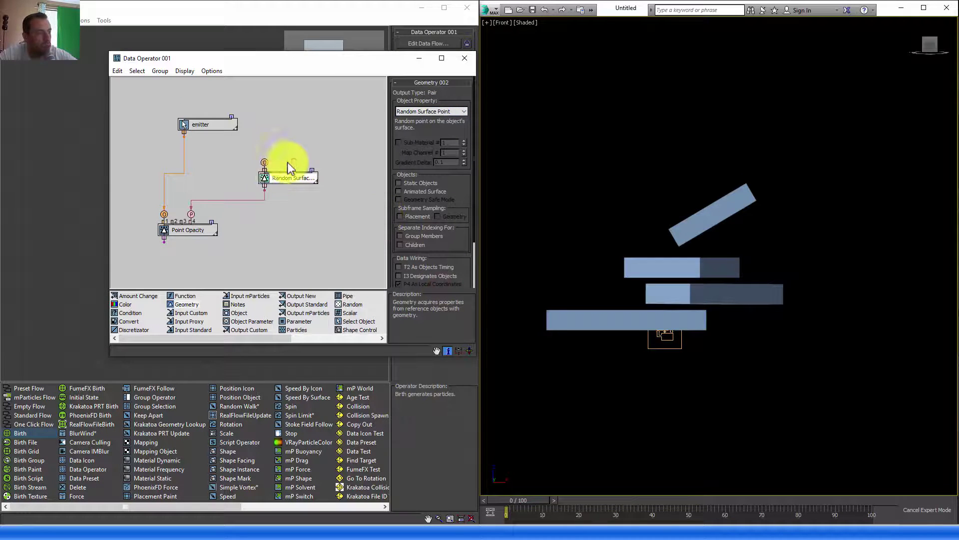
drag(184, 132, 264, 162)
click(282, 177)
click(286, 179)
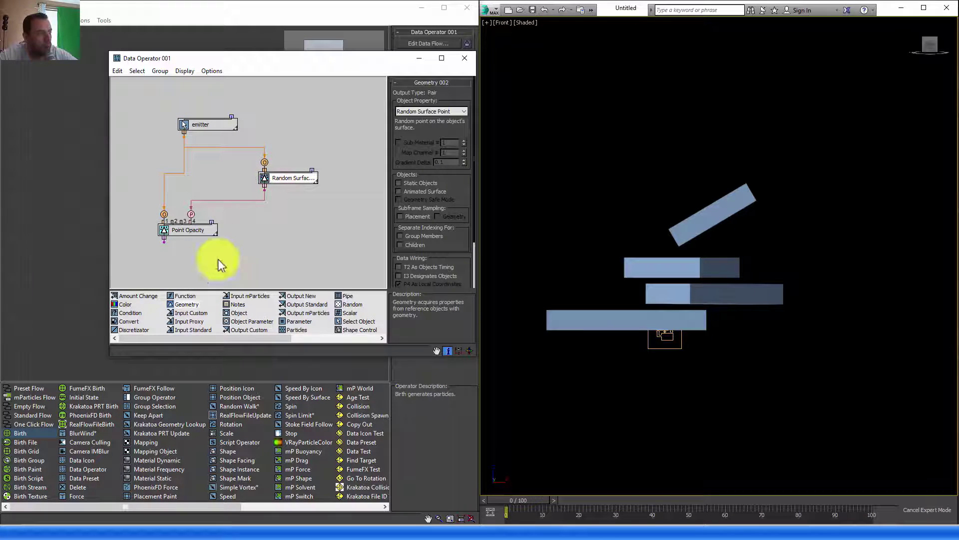
Step: Change the first Geometry sub-operator's object property from Point Opacity to Point Position
drag(194, 231, 201, 239)
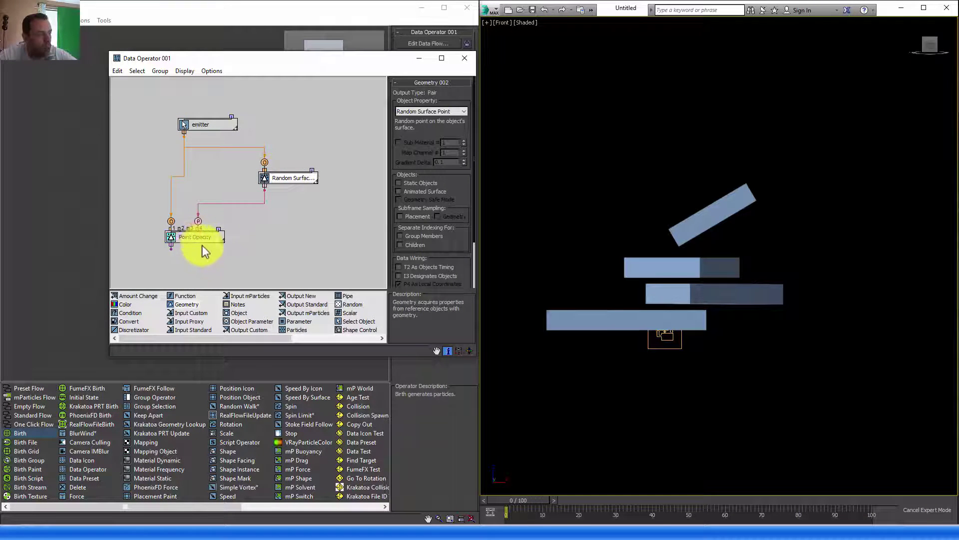
click(203, 239)
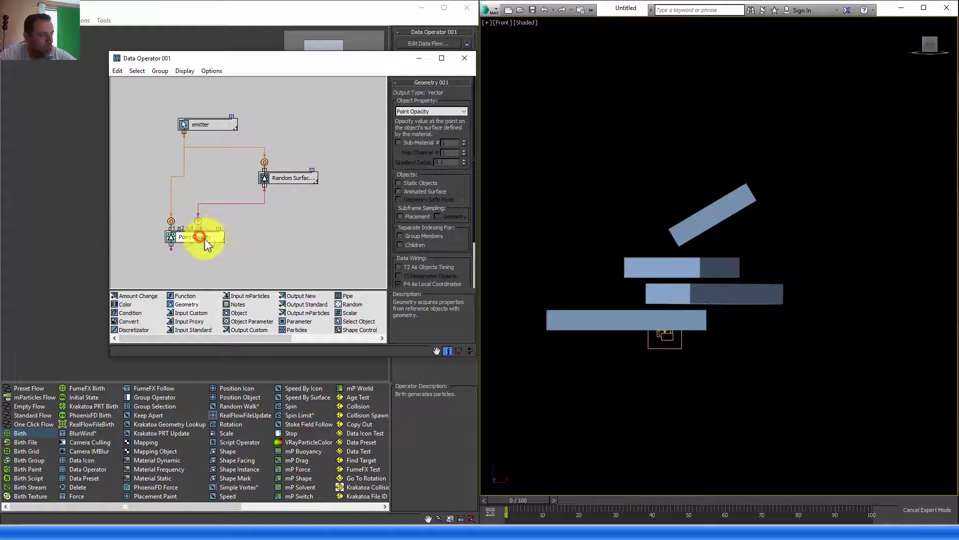
click(420, 111)
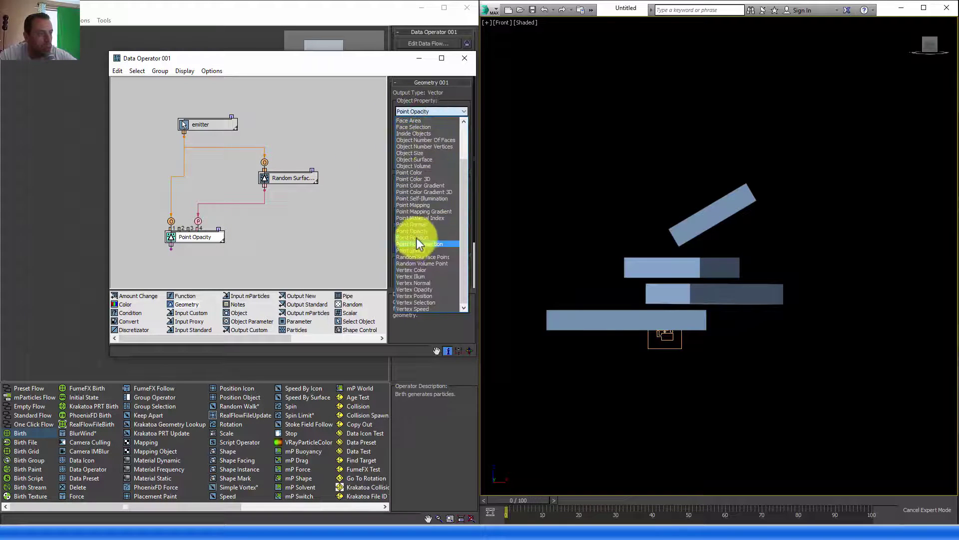
click(416, 238)
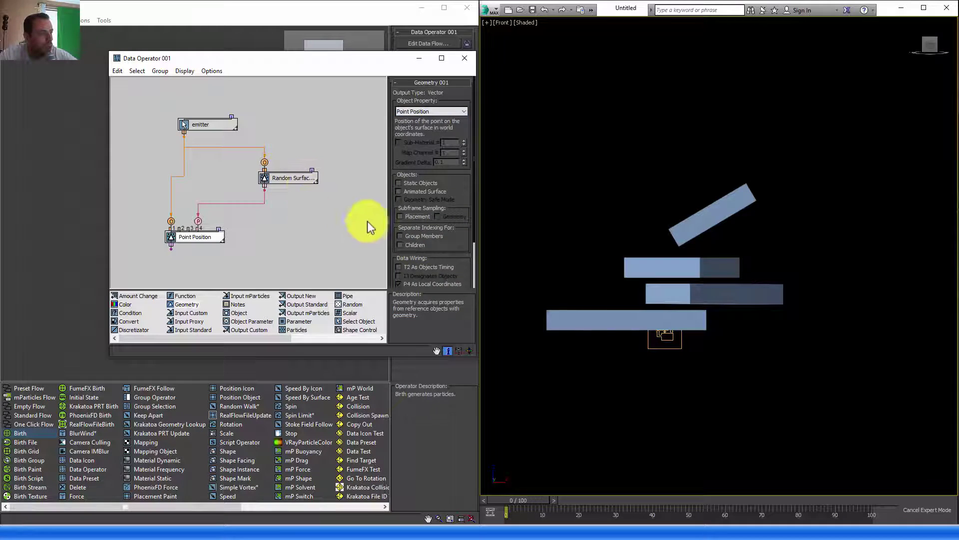
Step: Add an Output Standard sub-operator for Position Vector and wire the Point Position output into it
middle_drag(293, 223, 294, 194)
click(167, 212)
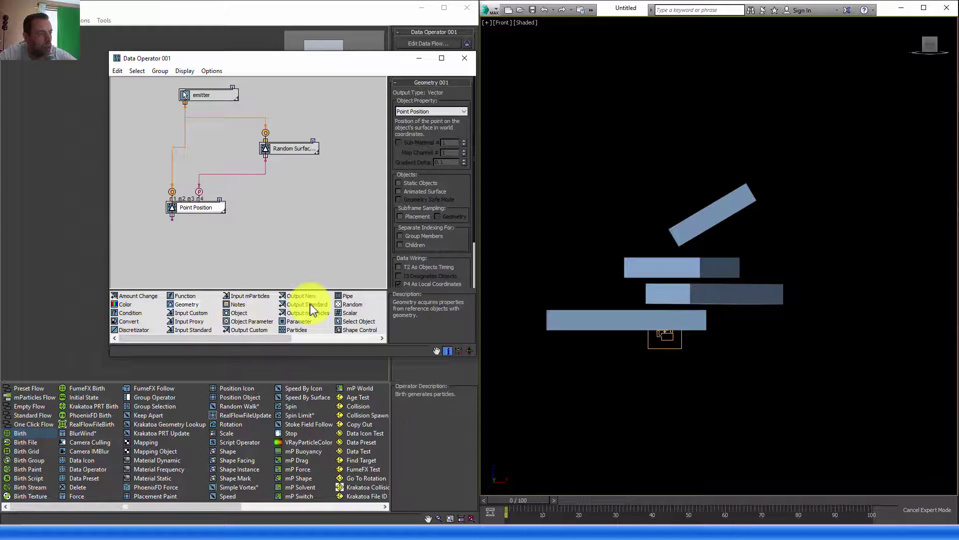
drag(310, 304, 172, 219)
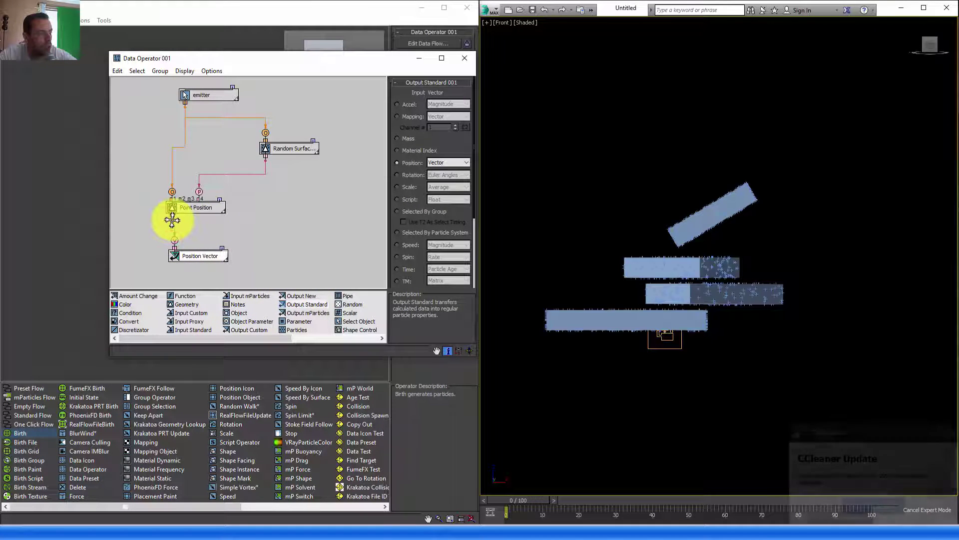
Step: Examine the particle distribution on the box surfaces from an orbited view and the Front view, dismissing the update notification
scroll(702, 242, up, 2)
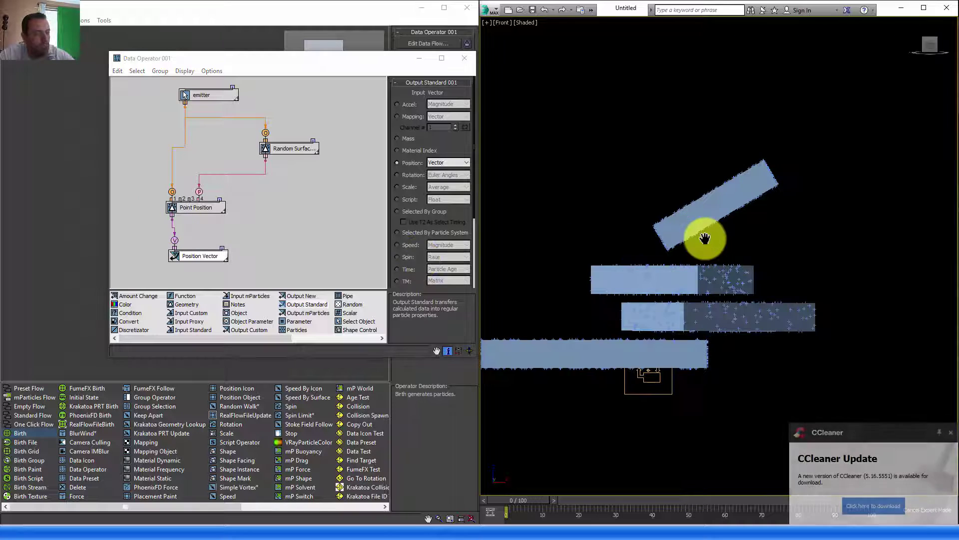
click(951, 432)
alt+middle_drag(676, 193, 582, 288)
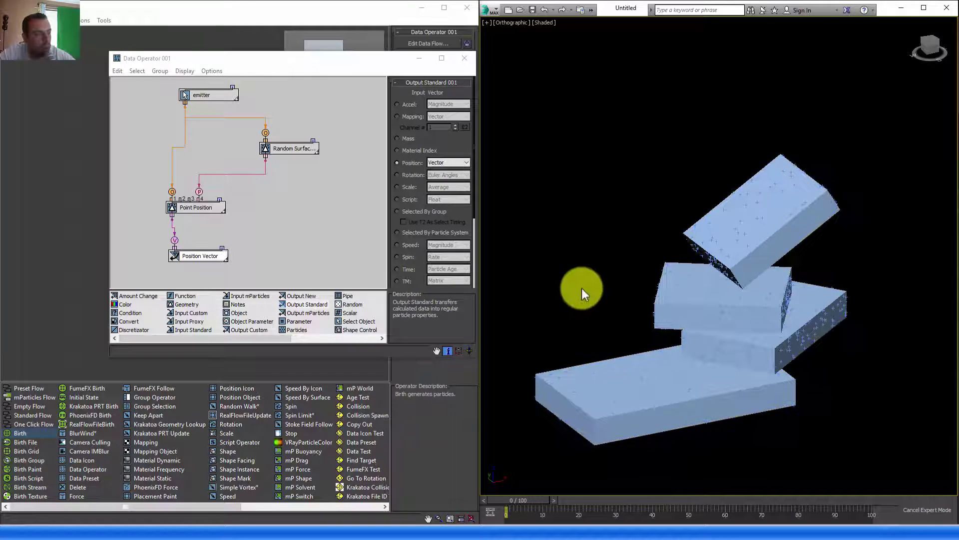
scroll(752, 223, up, 3)
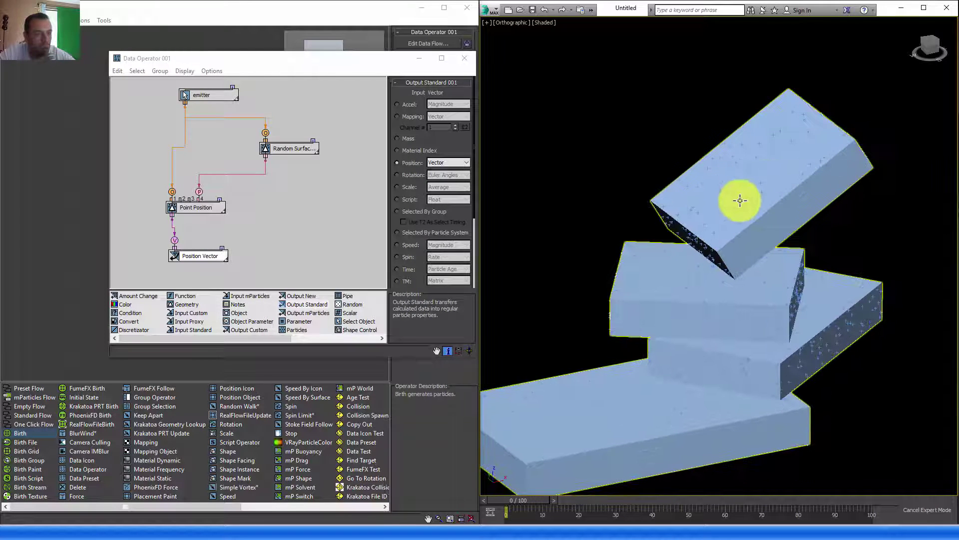
middle_drag(743, 274, 728, 252)
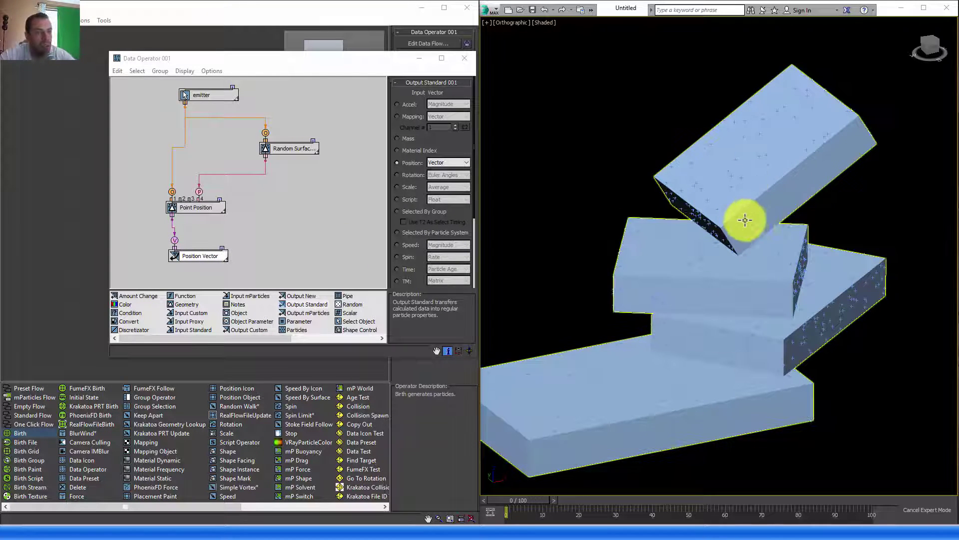
alt+middle_drag(745, 220, 642, 225)
key(f)
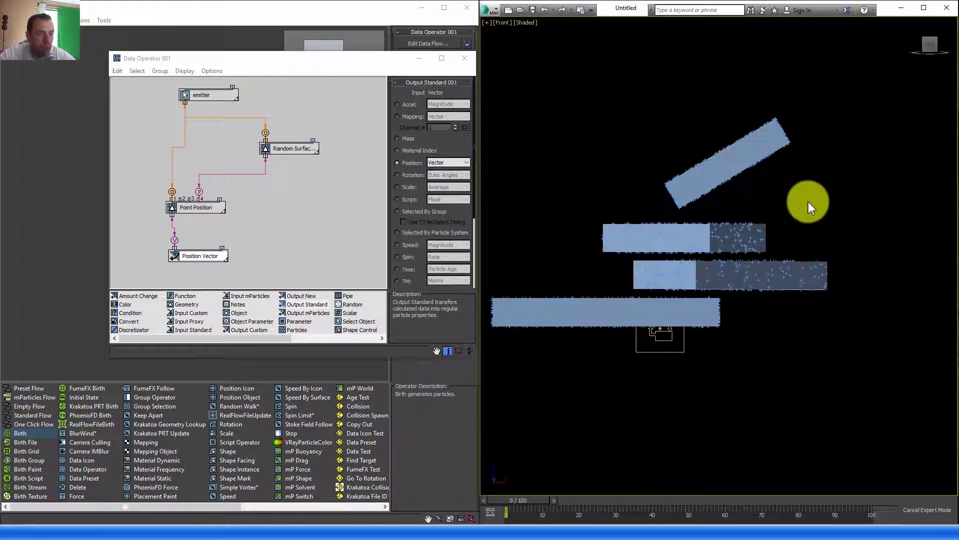
scroll(696, 165, up, 3)
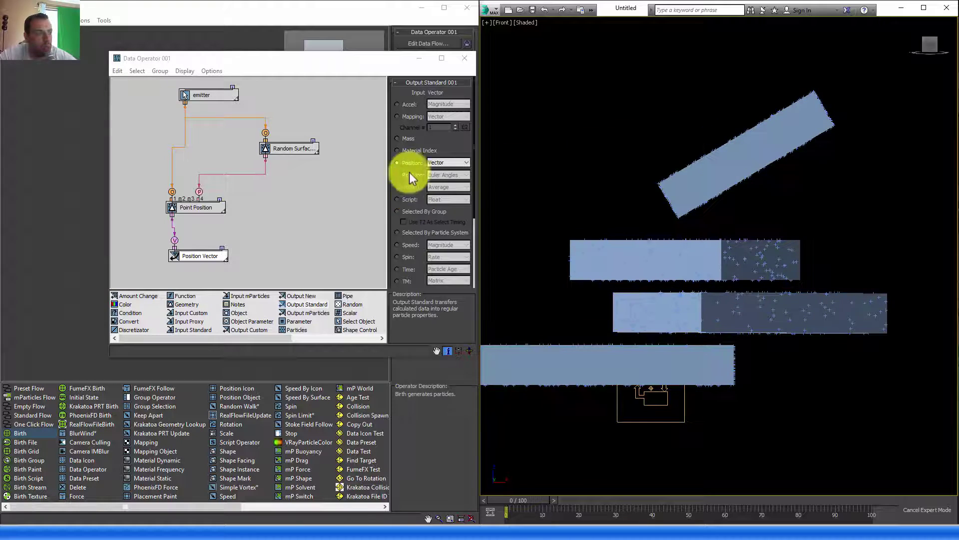
Step: Widen the Random Surface Point node to show its full name and spread the data flow nodes apart
click(316, 146)
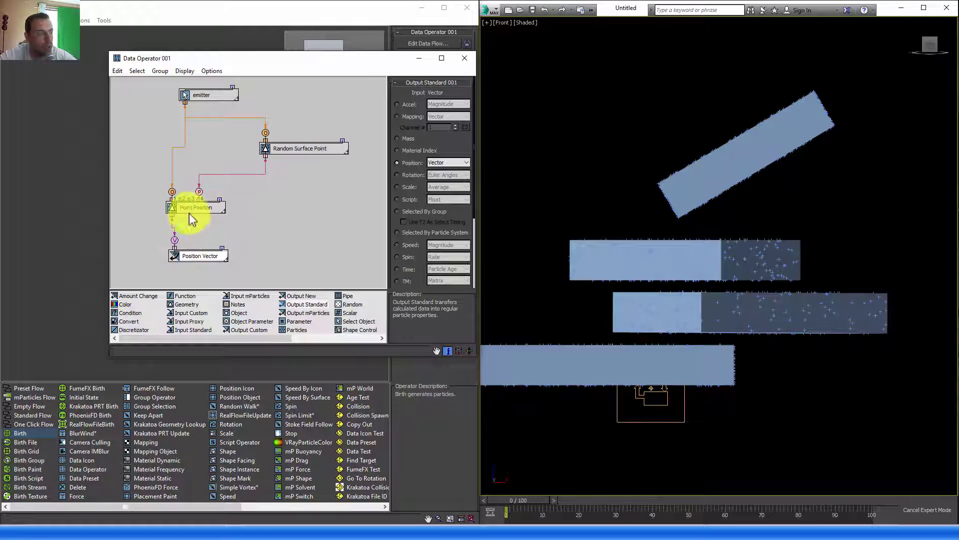
drag(189, 212, 172, 276)
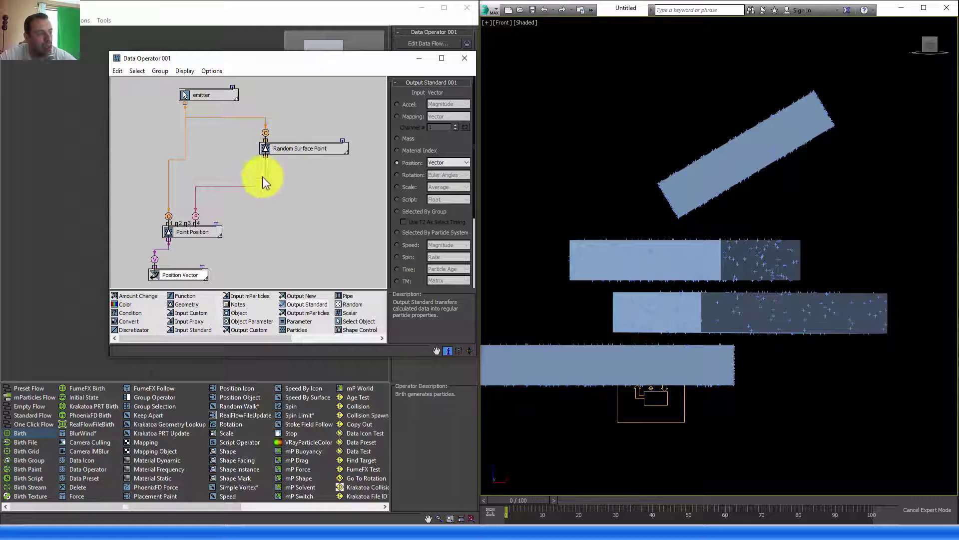
mouse_move(288, 153)
mouse_down()
mouse_move(314, 135)
mouse_move(301, 143)
mouse_up()
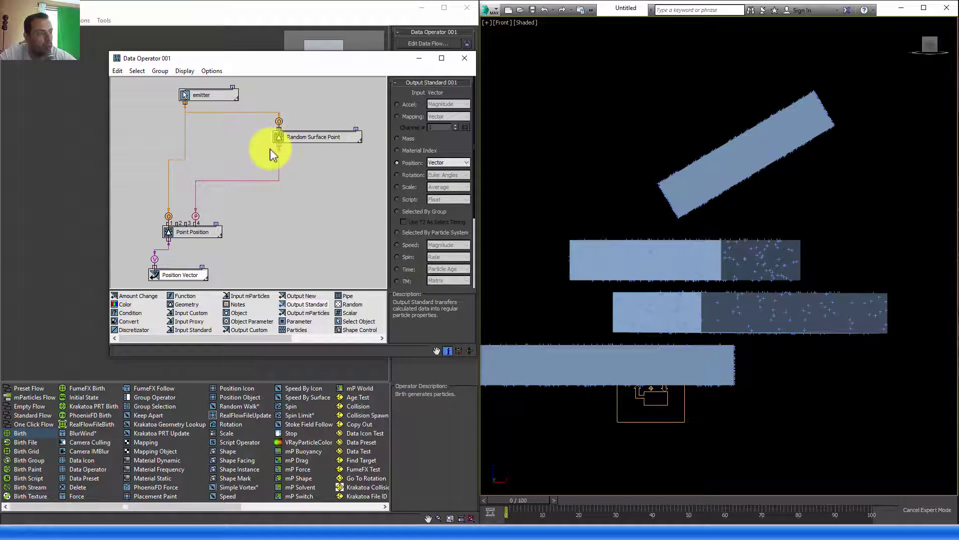
drag(311, 137, 311, 141)
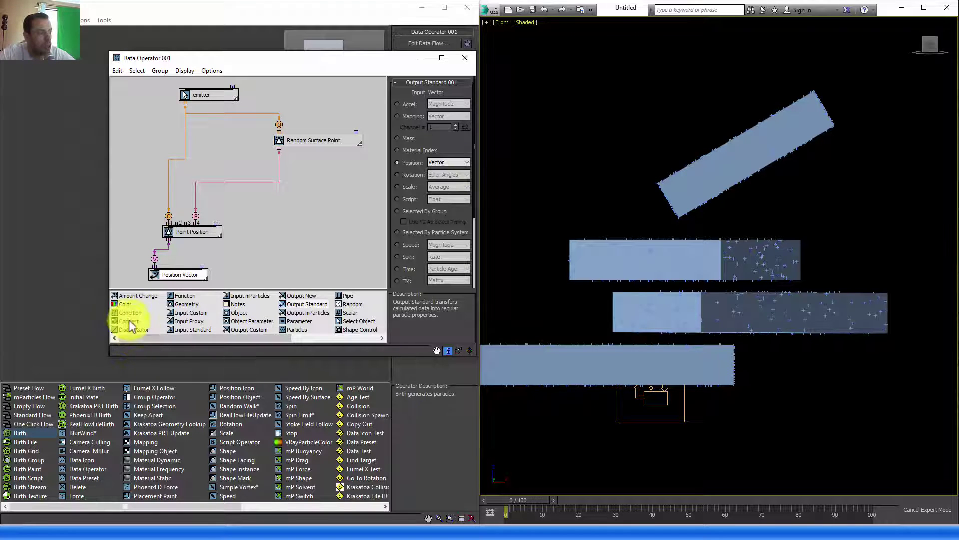
Step: Add a Convert sub-operator below Random Surface Point and set its conversion to Pair --> Vector
drag(128, 319, 296, 174)
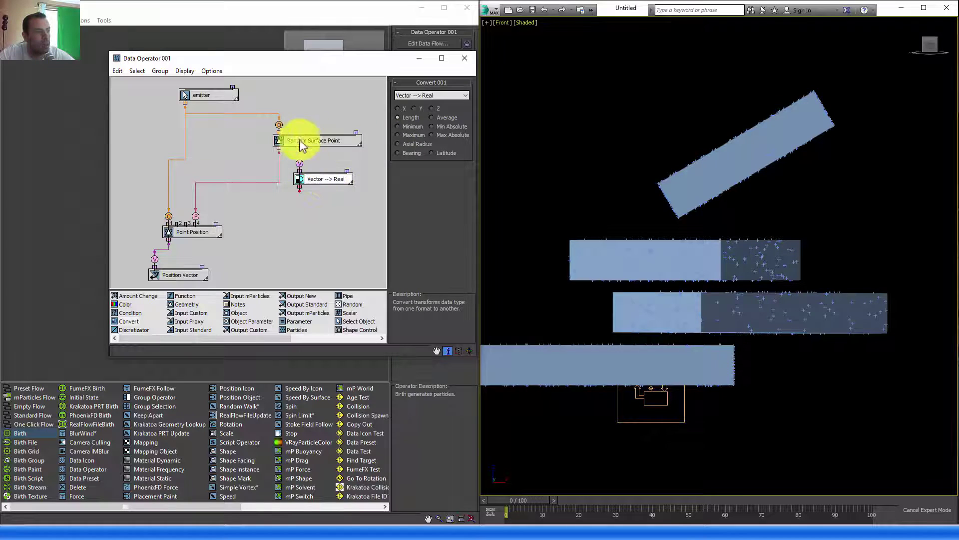
click(424, 95)
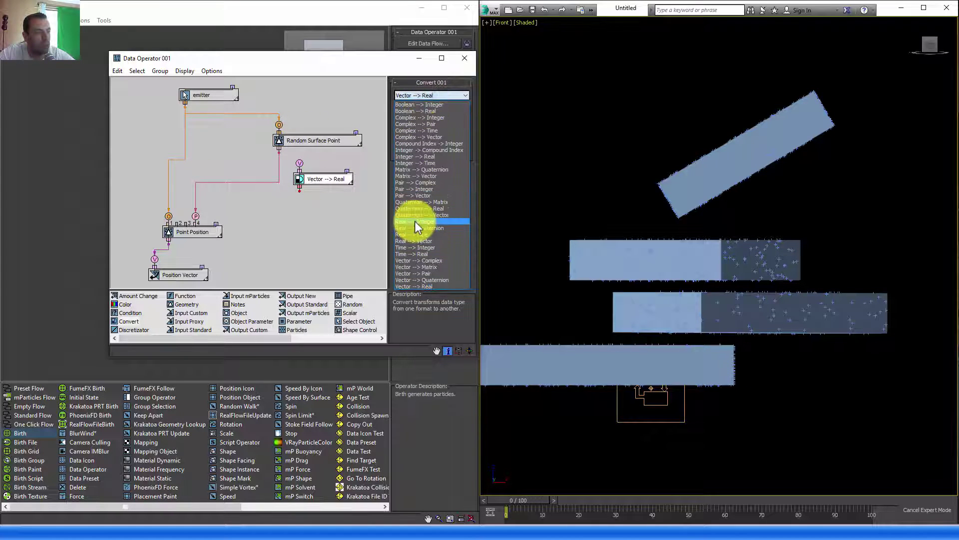
click(419, 195)
drag(318, 180, 328, 185)
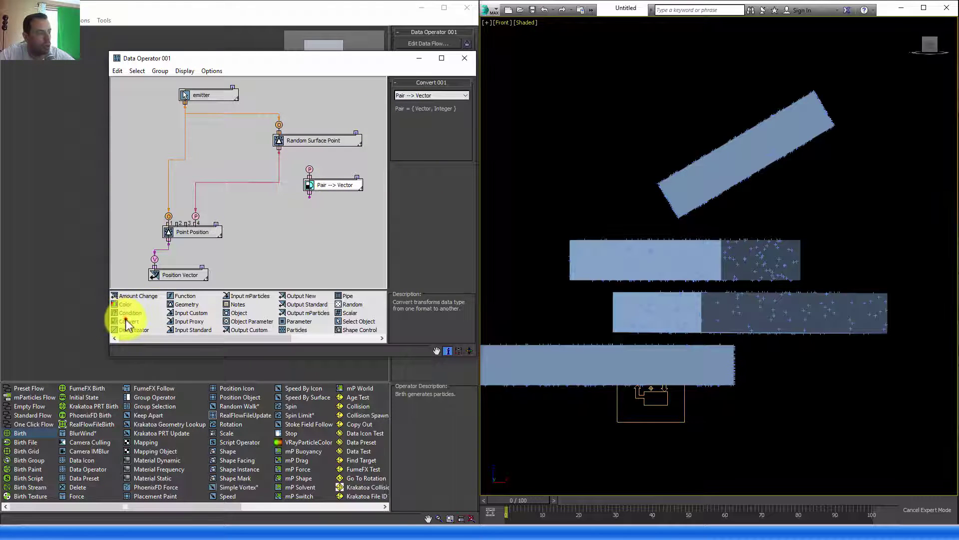
Step: Add a second Convert sub-operator beside the first and set its conversion to Pair --> Integer
drag(129, 320, 287, 211)
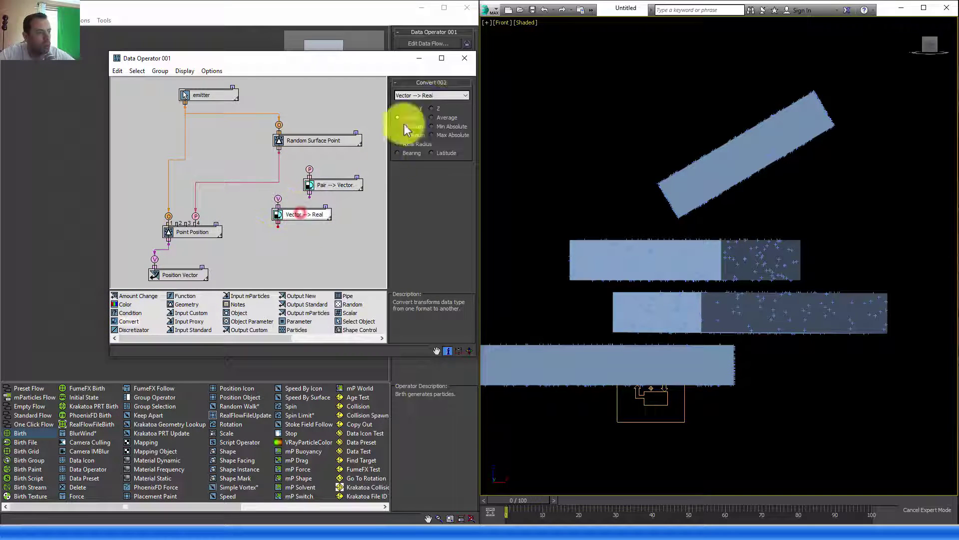
click(425, 96)
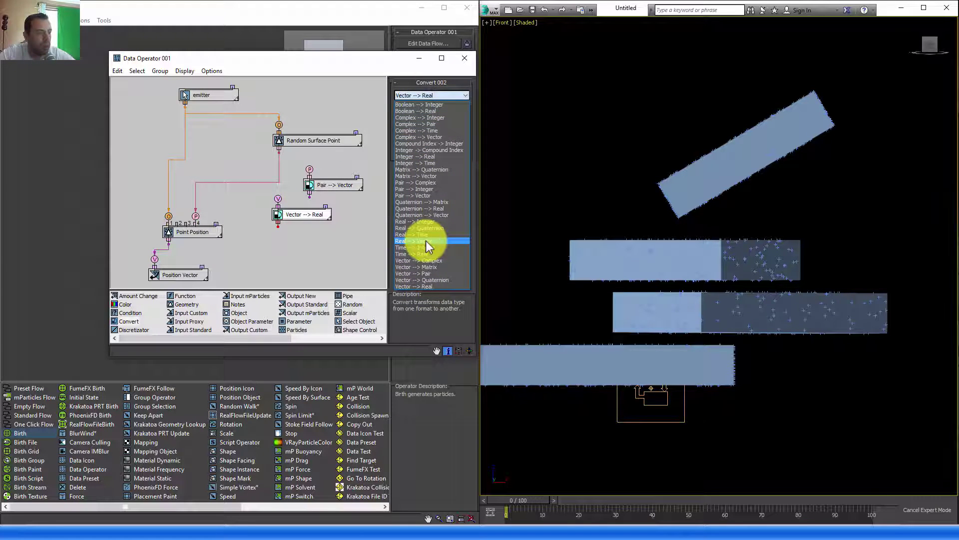
click(433, 189)
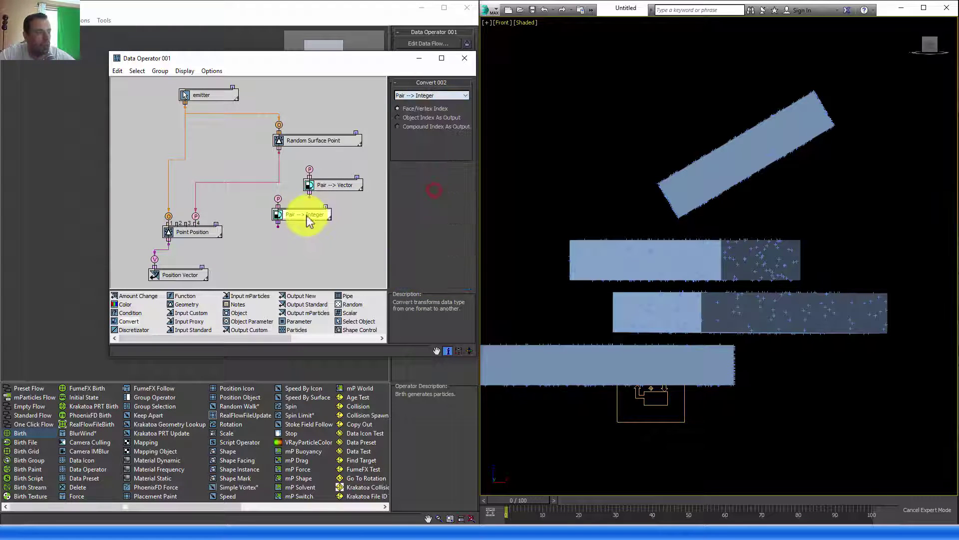
drag(307, 214, 298, 208)
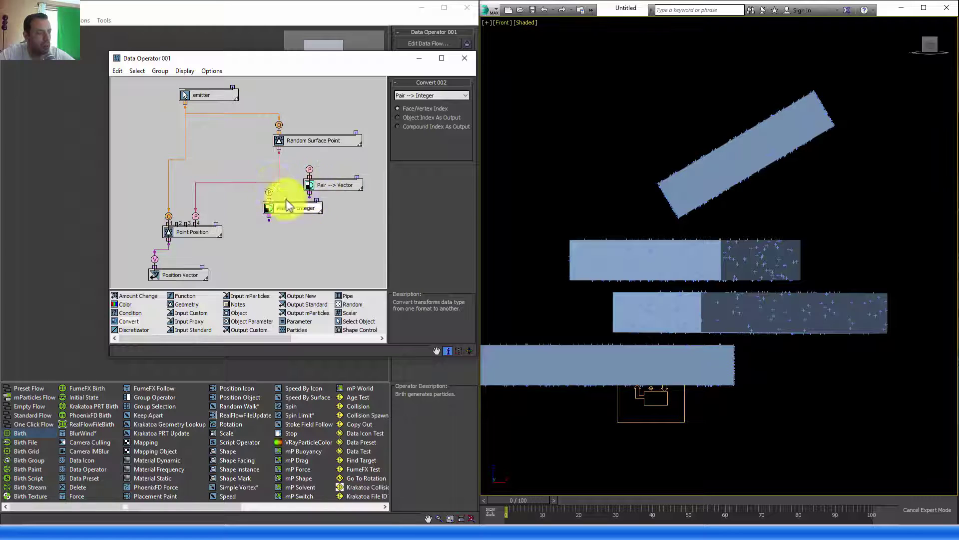
Step: Wire the Random Surface Point output into both the Pair --> Integer and Pair --> Vector converters, spacing the two nodes apart
drag(339, 183, 353, 177)
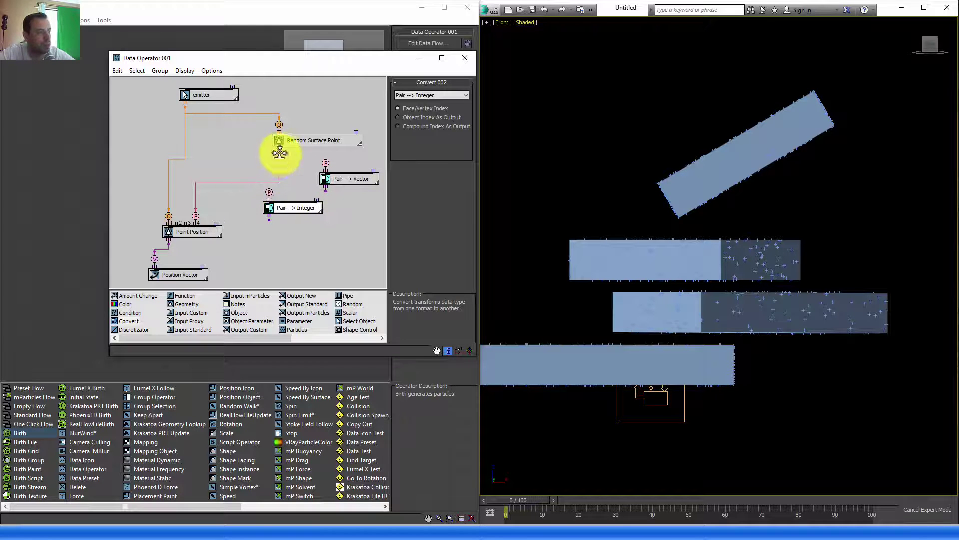
drag(280, 152, 269, 192)
drag(279, 151, 326, 163)
middle_drag(352, 161, 242, 145)
drag(233, 162, 275, 172)
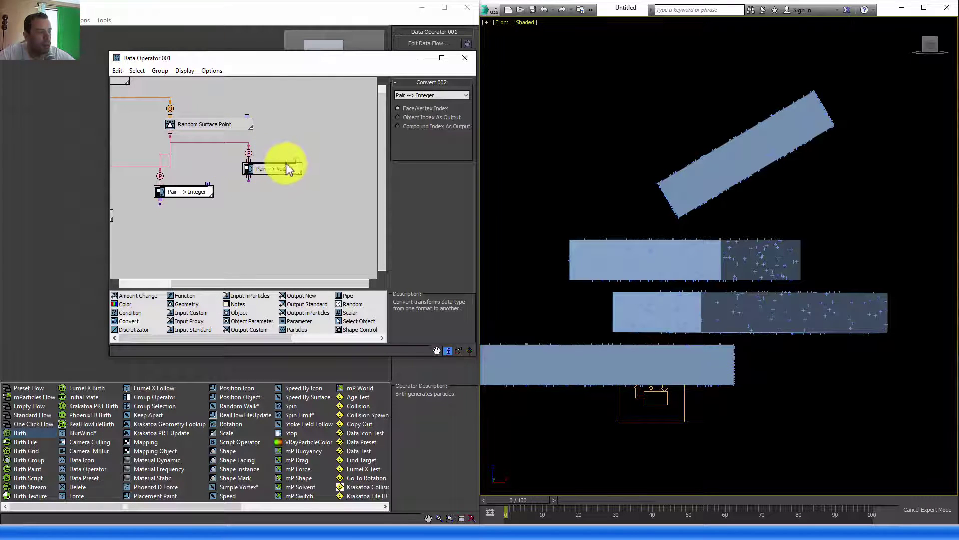
Step: Add a Scalar sub-operator to the right of the Pair --> Vector node, with output type Float and value 0
middle_drag(274, 173, 270, 189)
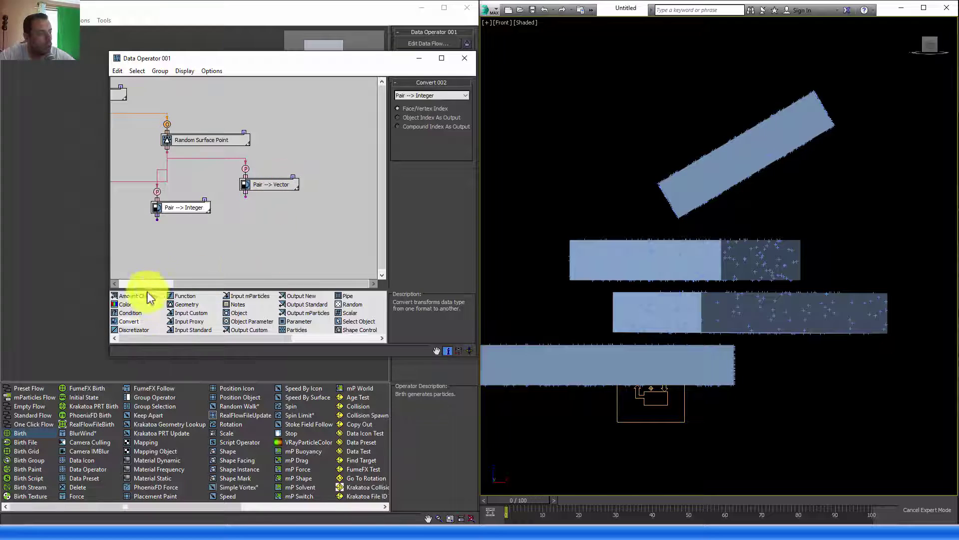
drag(350, 313, 343, 141)
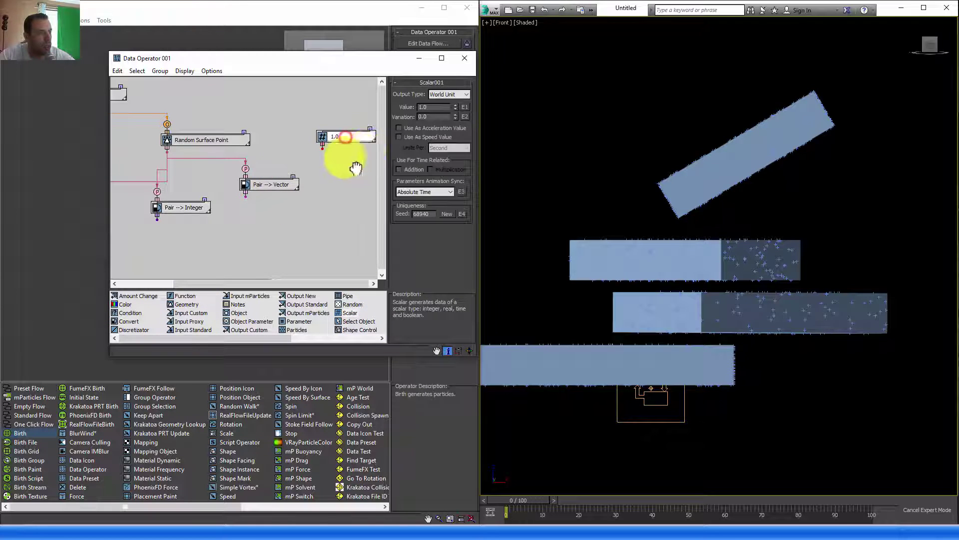
click(448, 93)
click(441, 116)
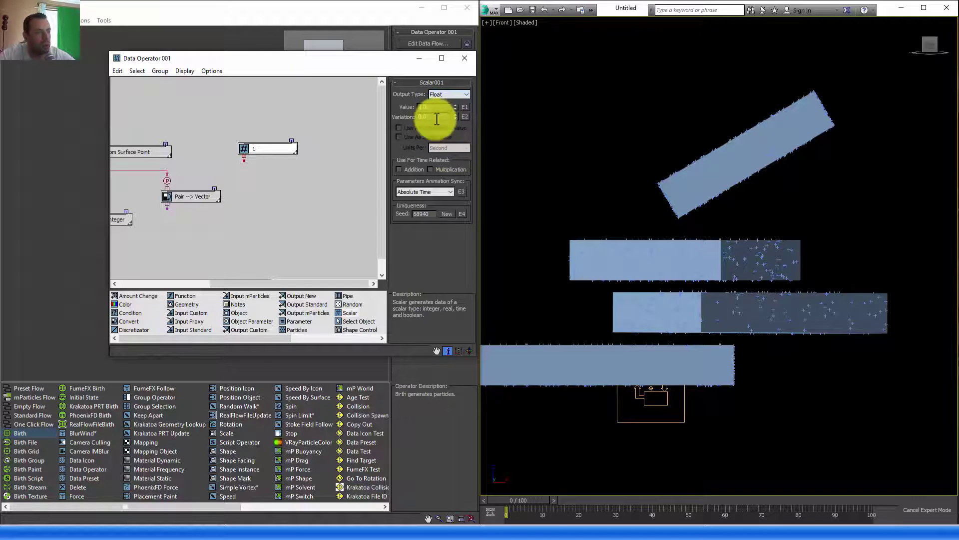
right_click(455, 108)
middle_drag(244, 139, 290, 121)
drag(306, 128, 324, 146)
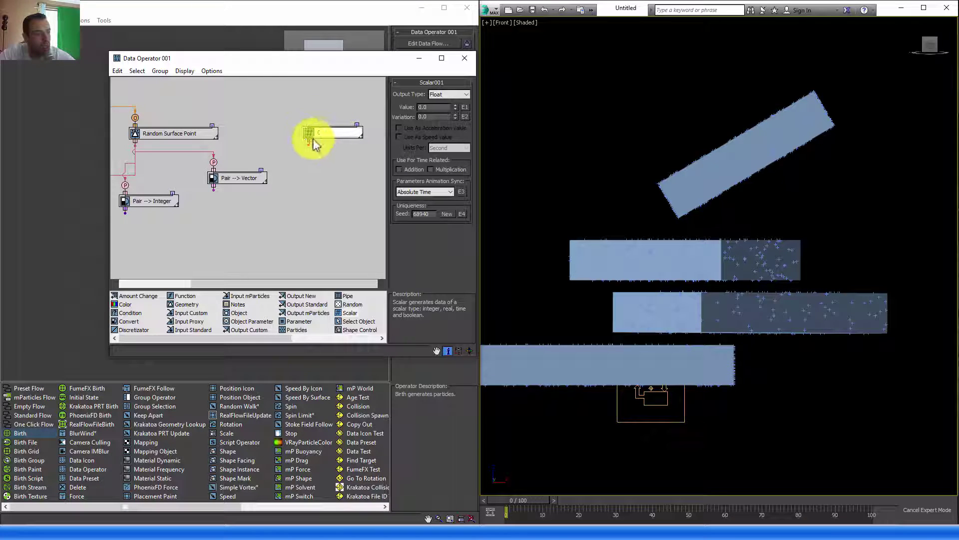
middle_drag(338, 145, 312, 146)
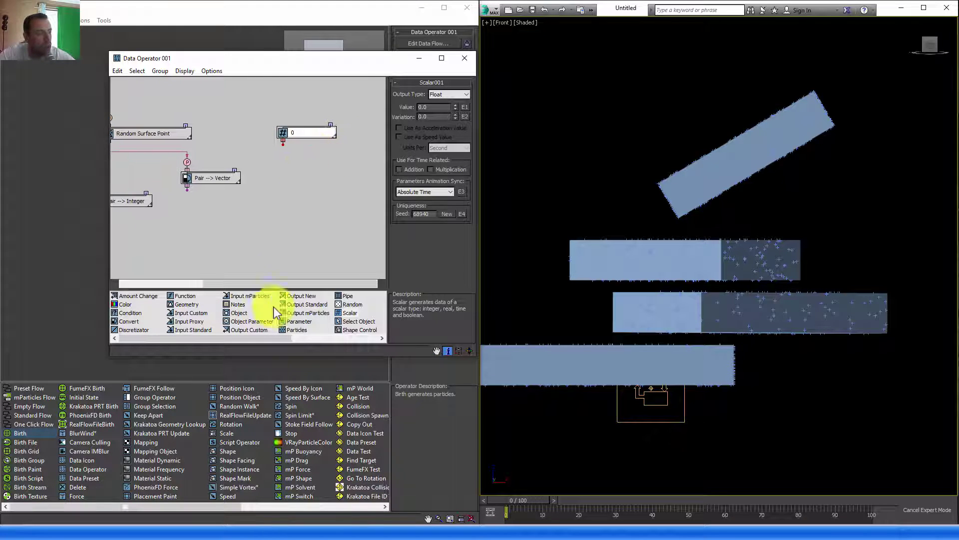
Step: Add a Random sub-operator beside the zero scalar with an Exponential distribution, and line up the two nodes
drag(348, 313, 349, 144)
middle_drag(297, 184, 189, 190)
drag(277, 161, 291, 149)
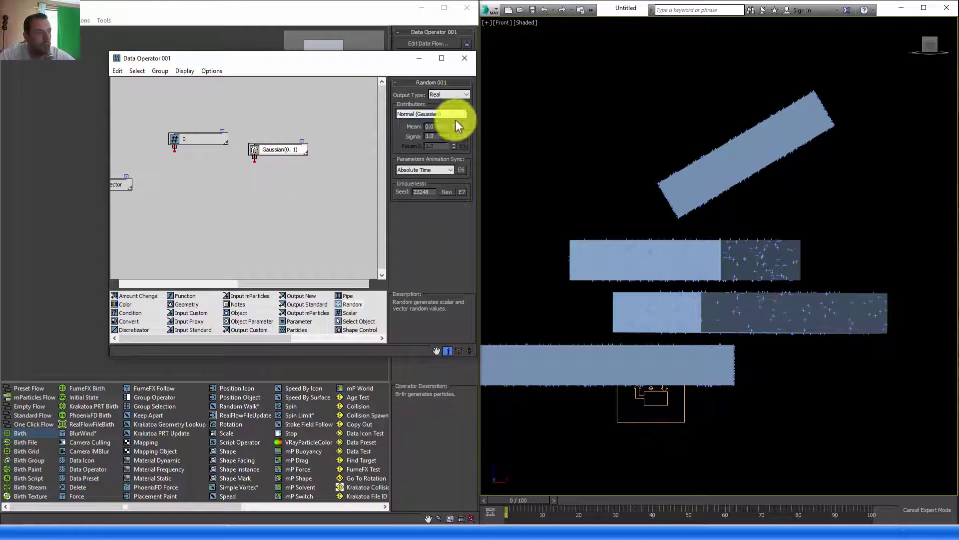
click(437, 114)
click(408, 124)
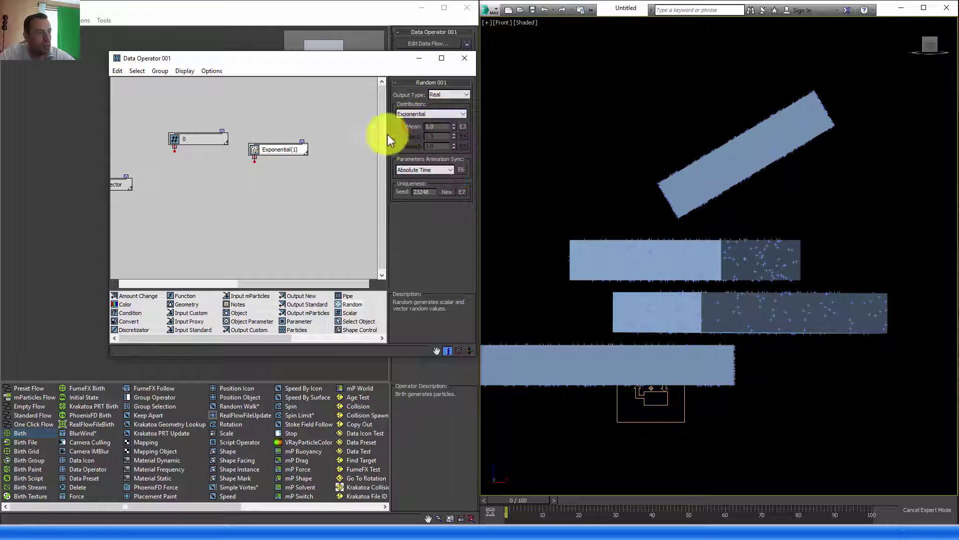
drag(274, 150, 282, 149)
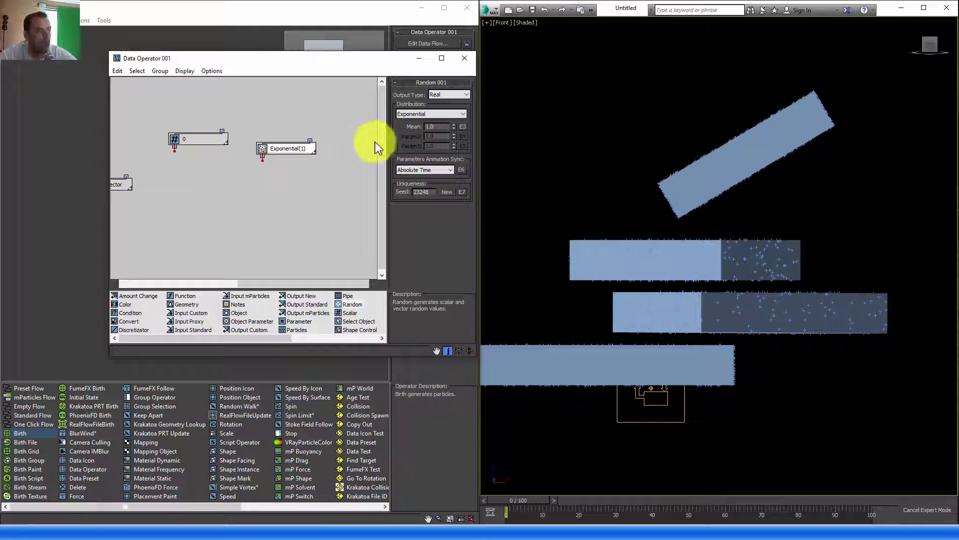
drag(289, 148, 285, 143)
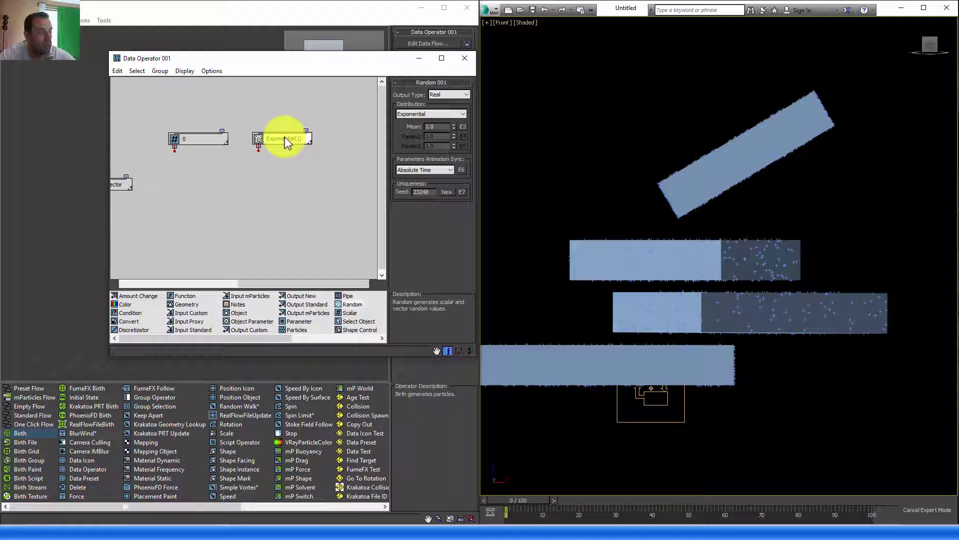
click(239, 143)
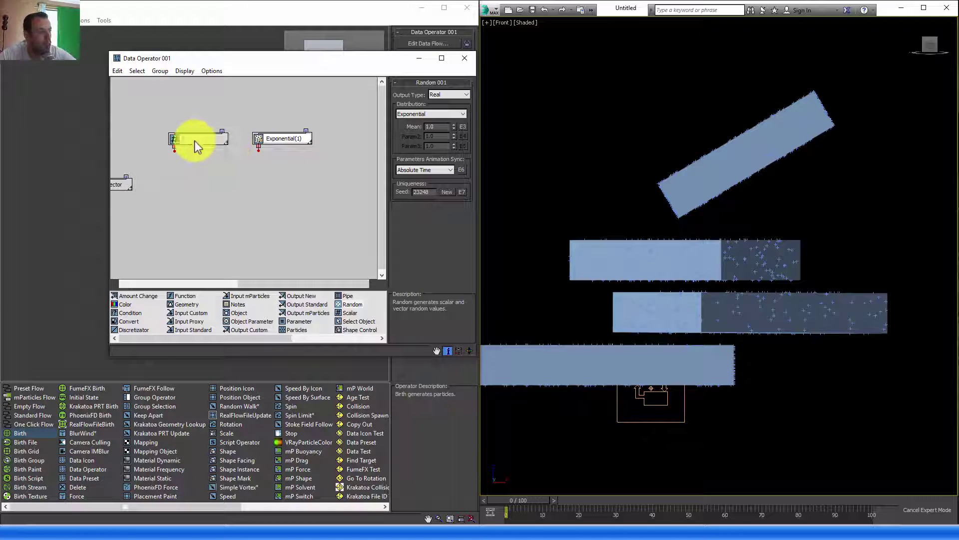
drag(195, 141, 206, 143)
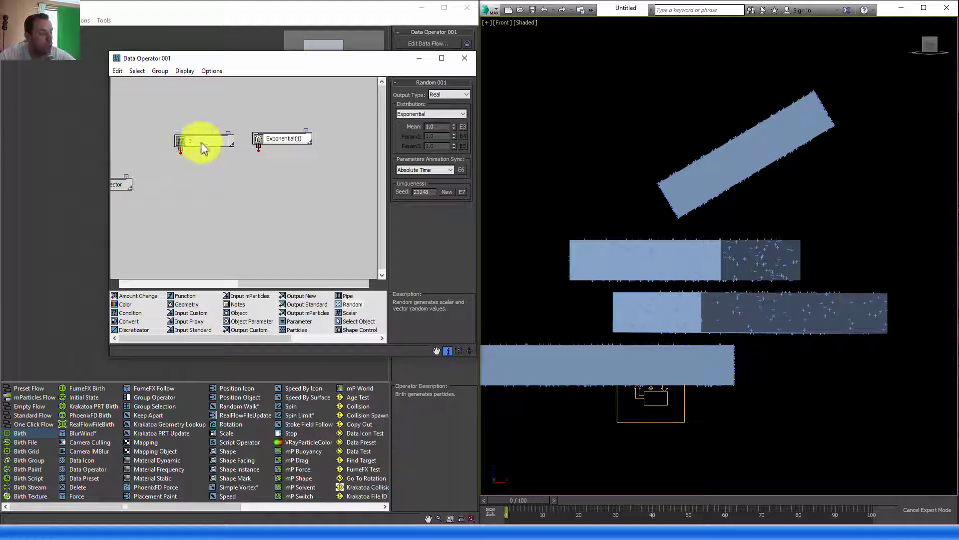
click(191, 229)
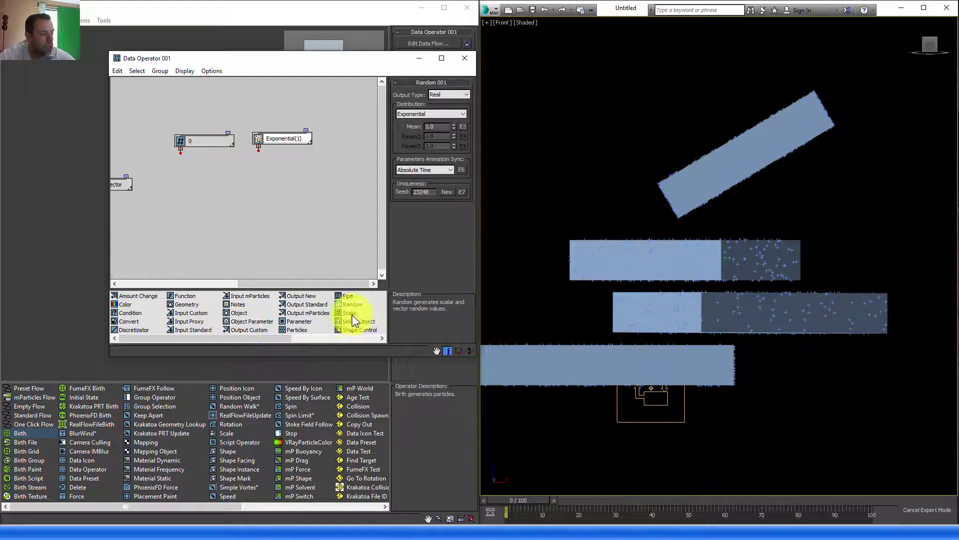
click(195, 141)
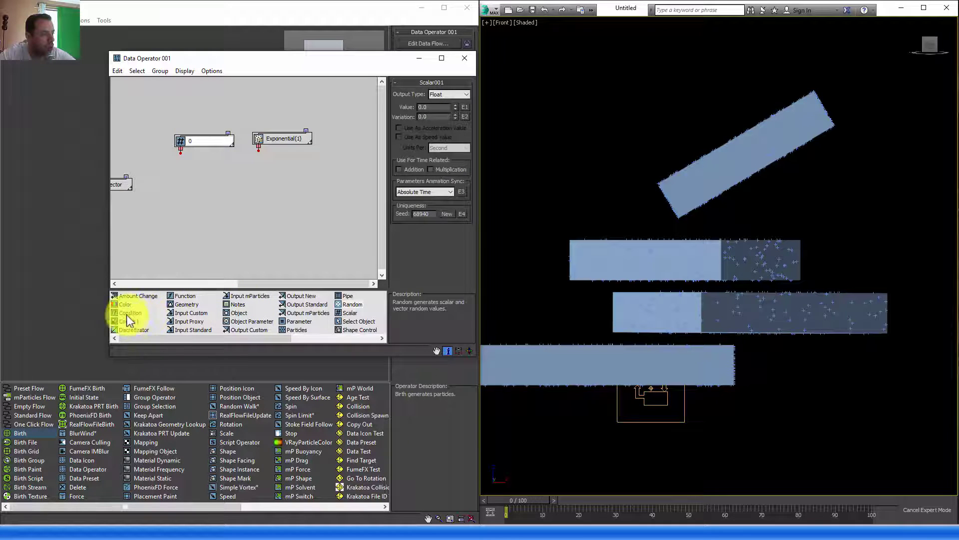
Step: Add a Convert sub-operator below the Scalar and Random nodes and set its conversion to Real --> Vector
drag(131, 320, 224, 192)
click(406, 96)
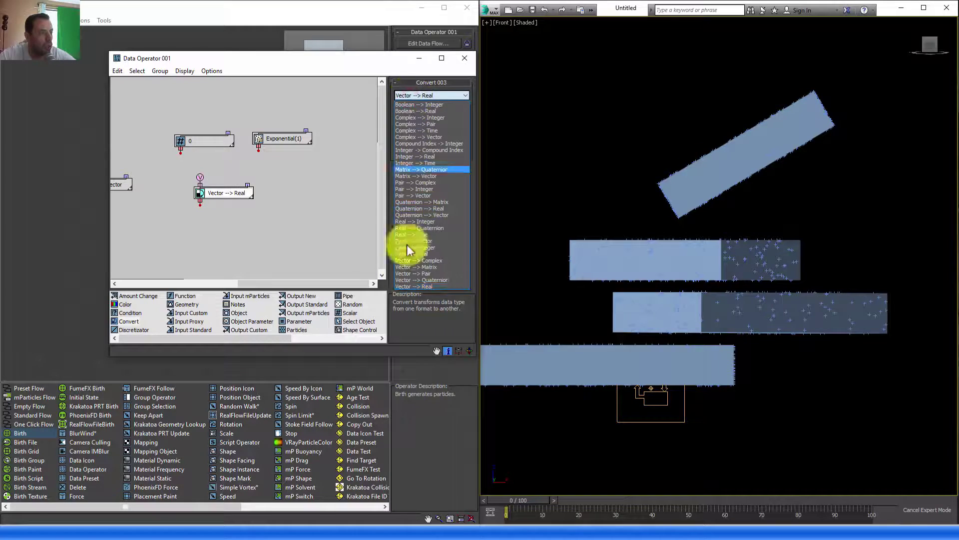
click(423, 241)
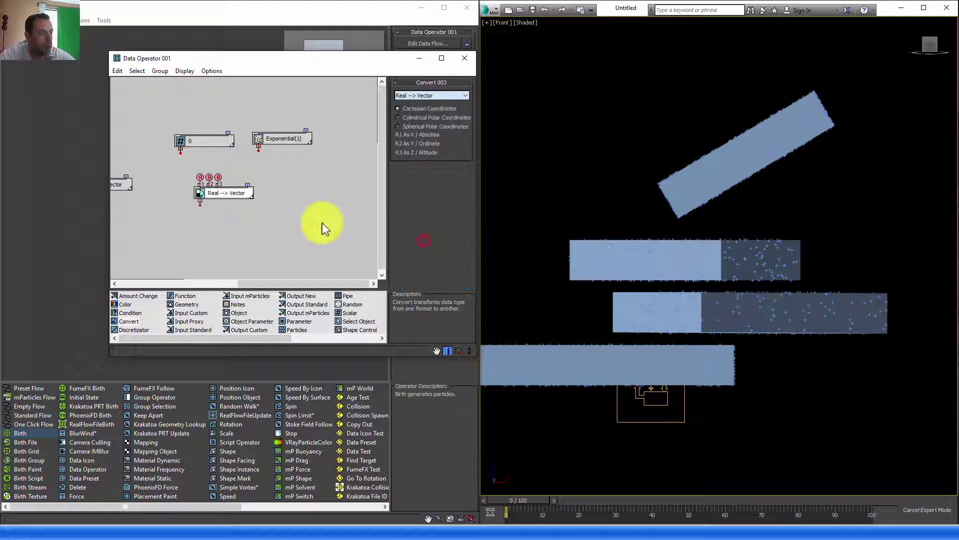
drag(225, 197, 229, 205)
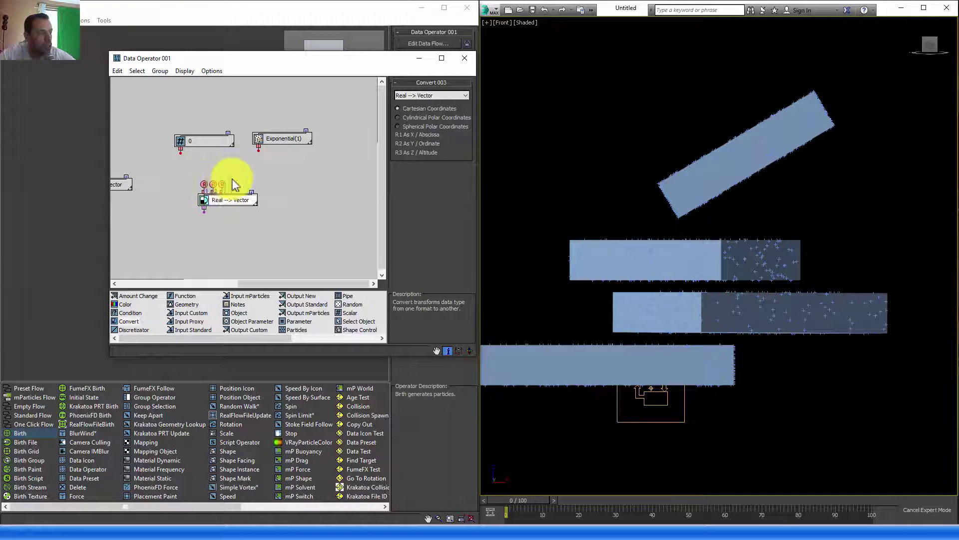
Step: Wire the zero scalar into the first two Real --> Vector inputs and the Exponential random into the third, and level Pair --> Vector with it
drag(203, 183, 180, 152)
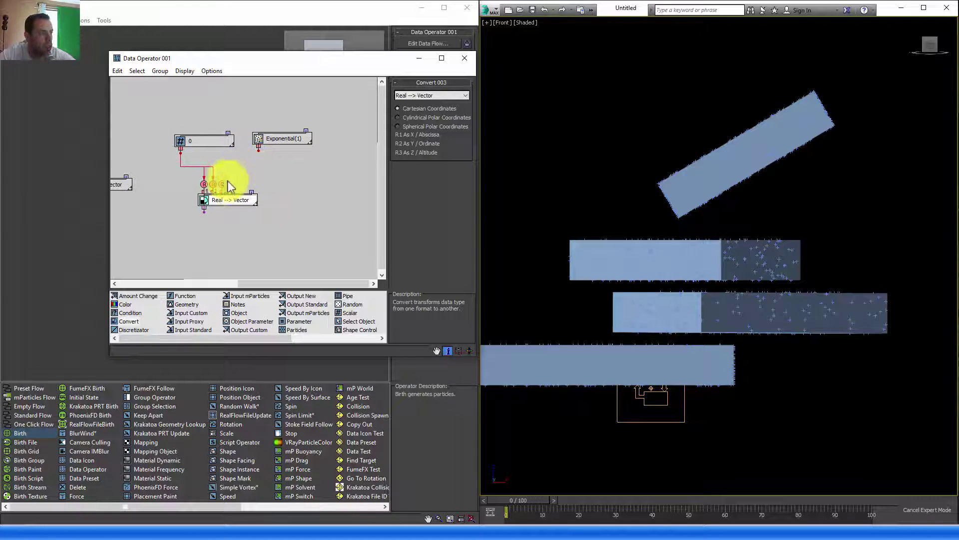
drag(222, 184, 258, 151)
middle_drag(278, 192, 345, 155)
drag(178, 149, 218, 169)
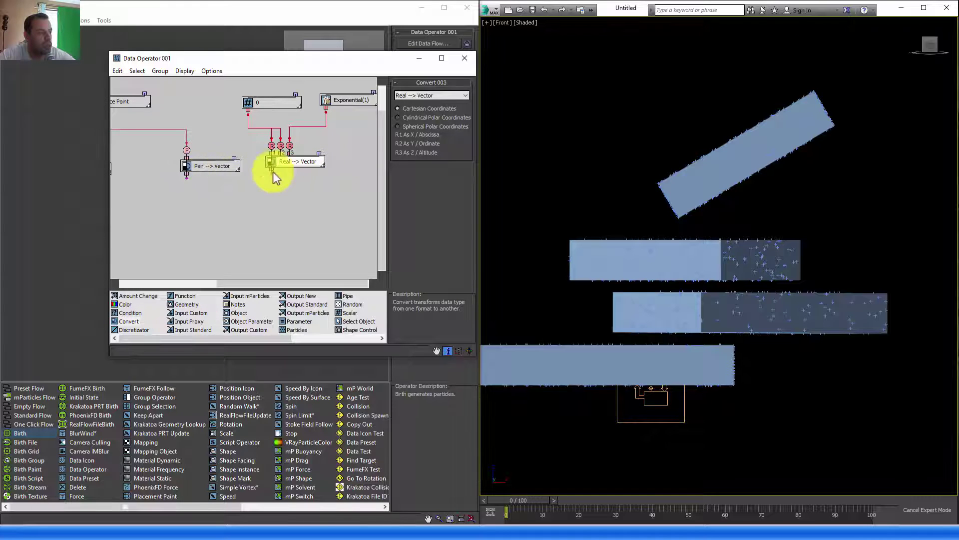
drag(215, 166, 215, 160)
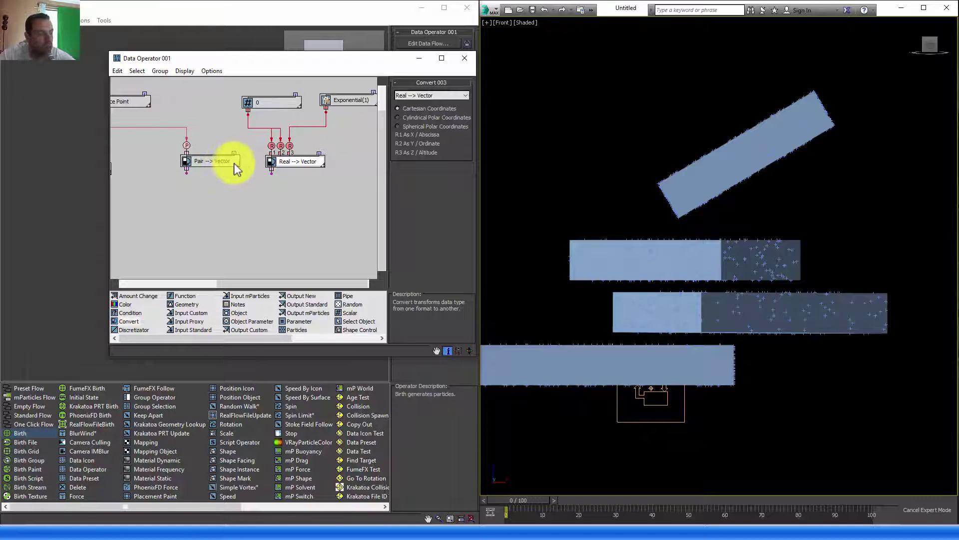
Step: Add a Function sub-operator for vector addition and wire the Pair --> Vector and Real --> Vector outputs into it
mouse_move(224, 212)
middle_down()
mouse_move(215, 218)
mouse_move(216, 207)
middle_up()
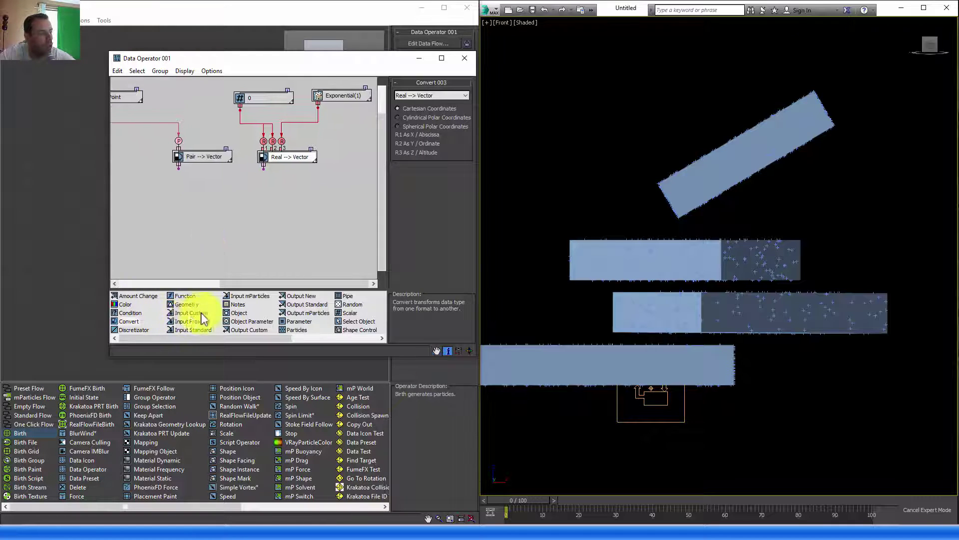
drag(180, 295, 223, 199)
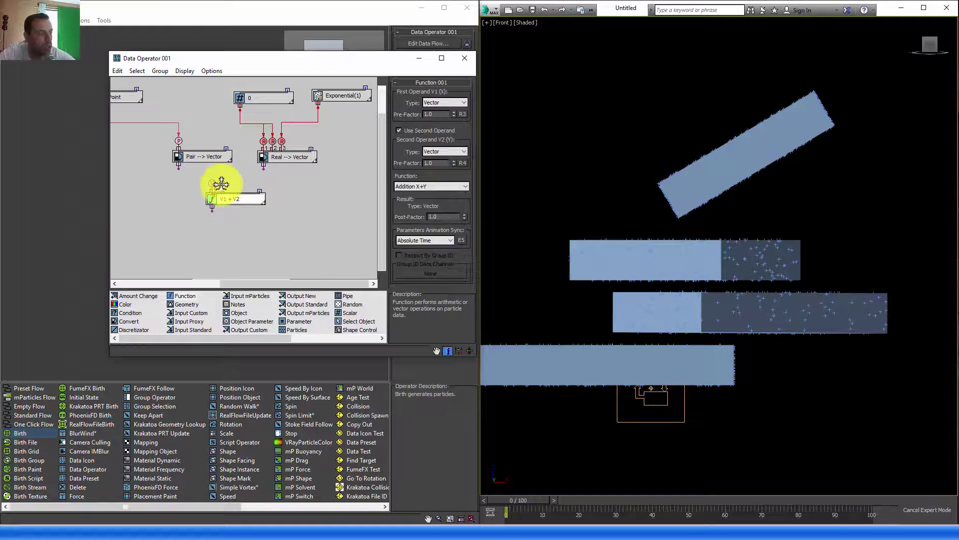
drag(264, 168, 178, 169)
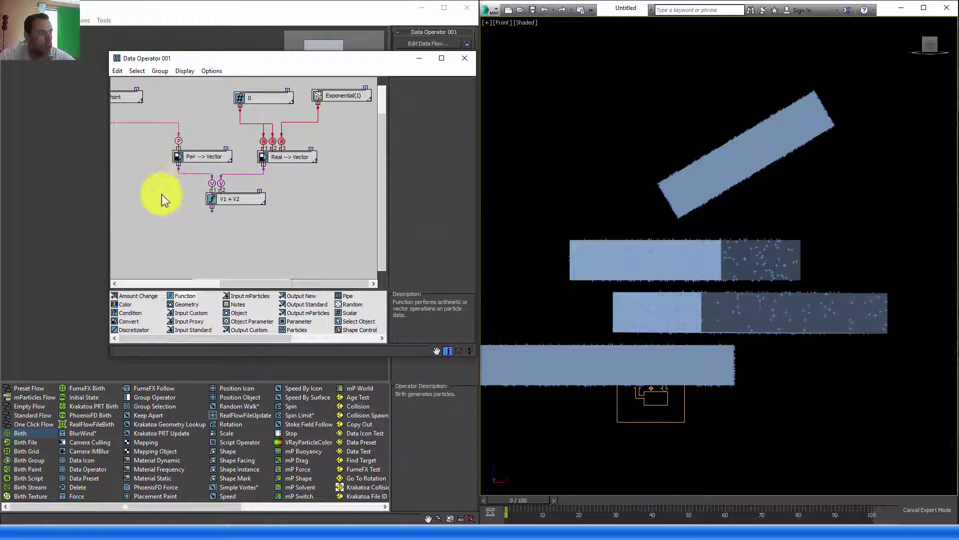
Step: Move the Pair --> Integer node down beside the V1 + V2 function node
middle_drag(163, 194, 270, 167)
middle_drag(179, 153, 249, 176)
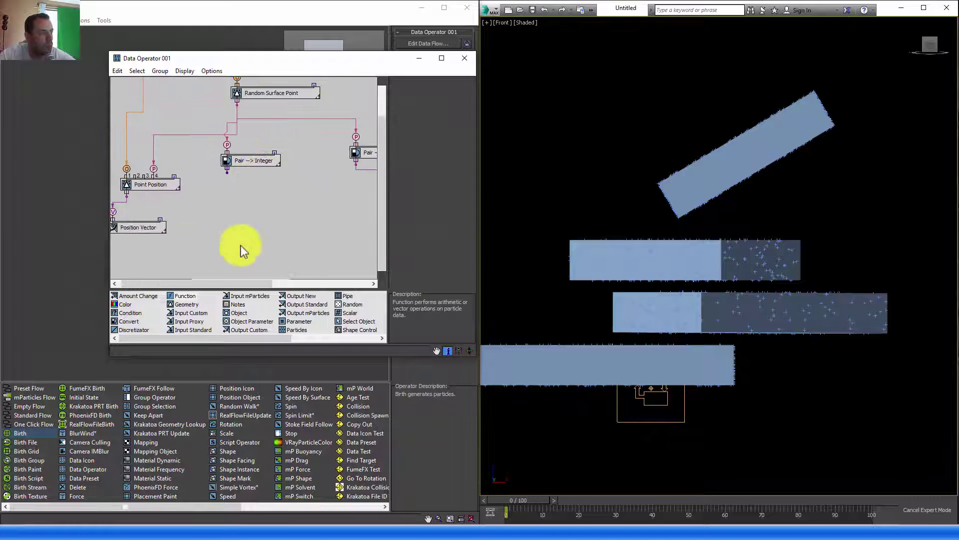
middle_drag(243, 225, 253, 188)
drag(259, 122, 347, 162)
middle_drag(315, 165, 172, 189)
click(252, 175)
drag(200, 174, 199, 174)
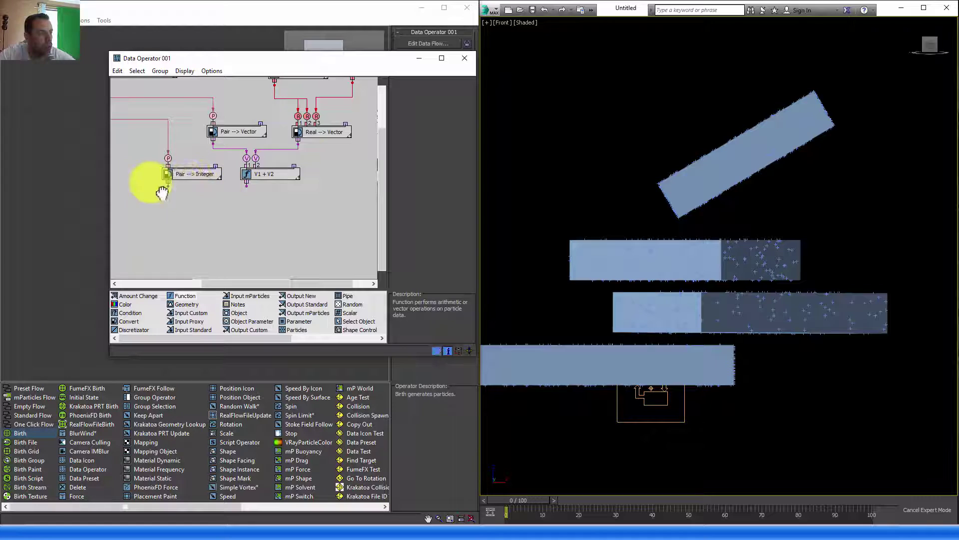
Step: Move the Point Position and Position Vector nodes closer to the Pair --> Integer node
middle_drag(162, 193, 254, 208)
middle_drag(164, 184, 193, 190)
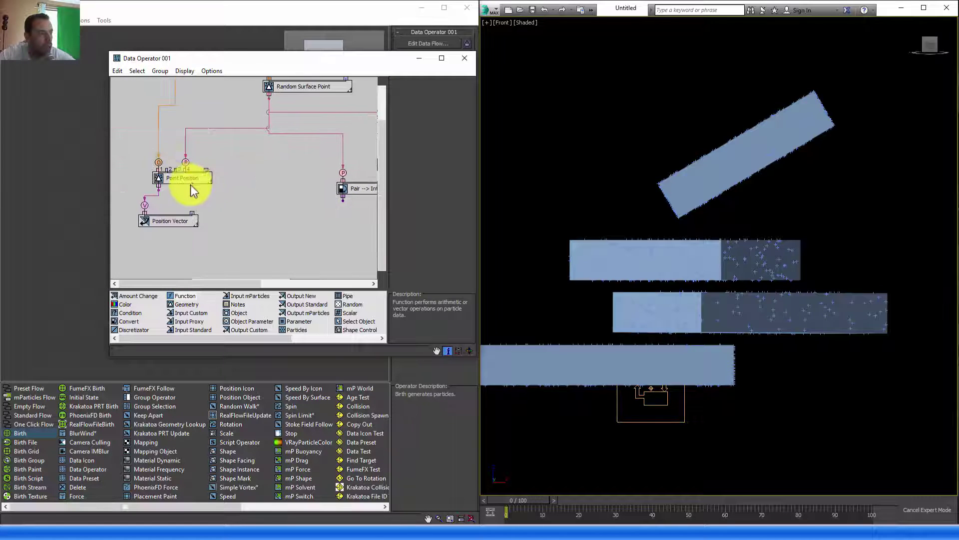
drag(192, 183, 274, 208)
drag(141, 219, 229, 261)
Step: Add a Vector --> Pair Convert sub-operator and wire Pair --> Integer into its integer input and V1 + V2 into its vector input
middle_drag(332, 224, 173, 189)
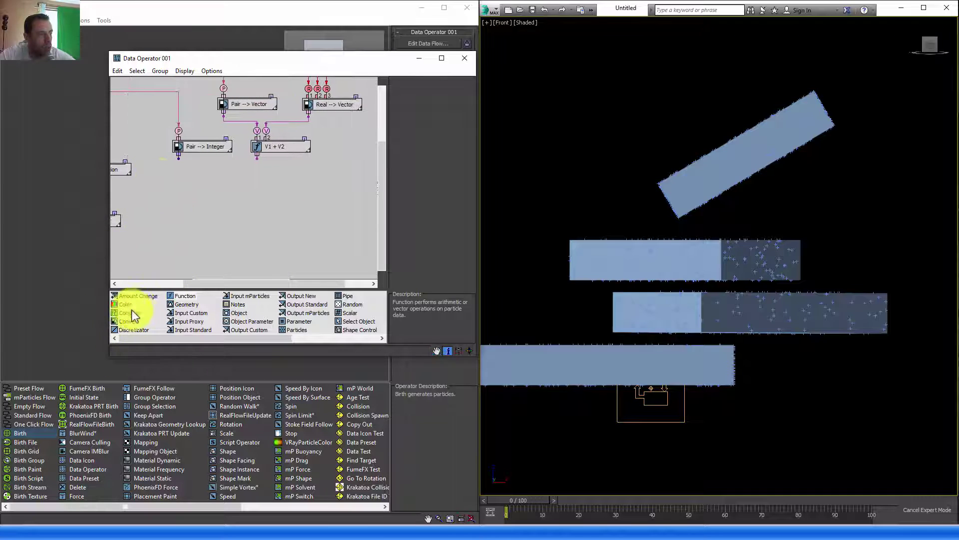
drag(131, 321, 231, 203)
click(428, 96)
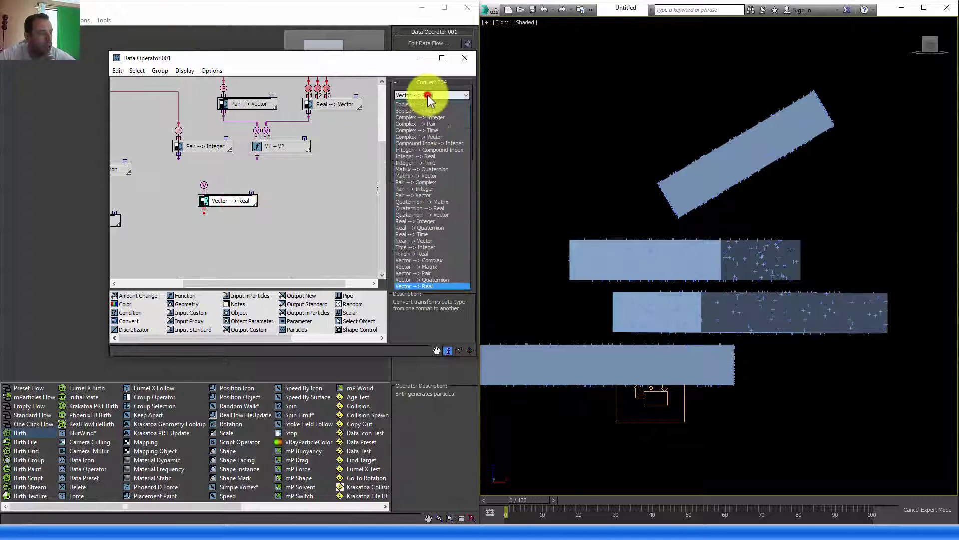
click(422, 275)
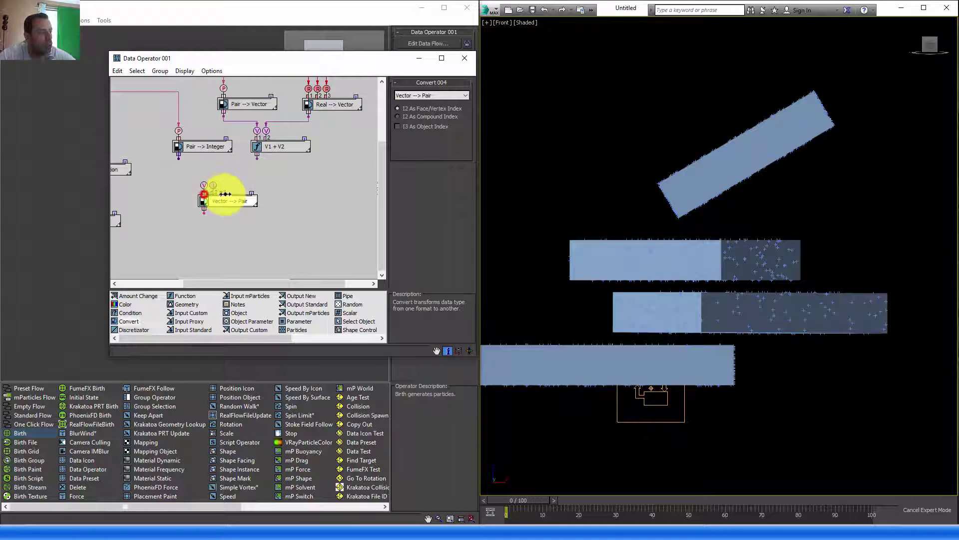
drag(210, 189, 178, 159)
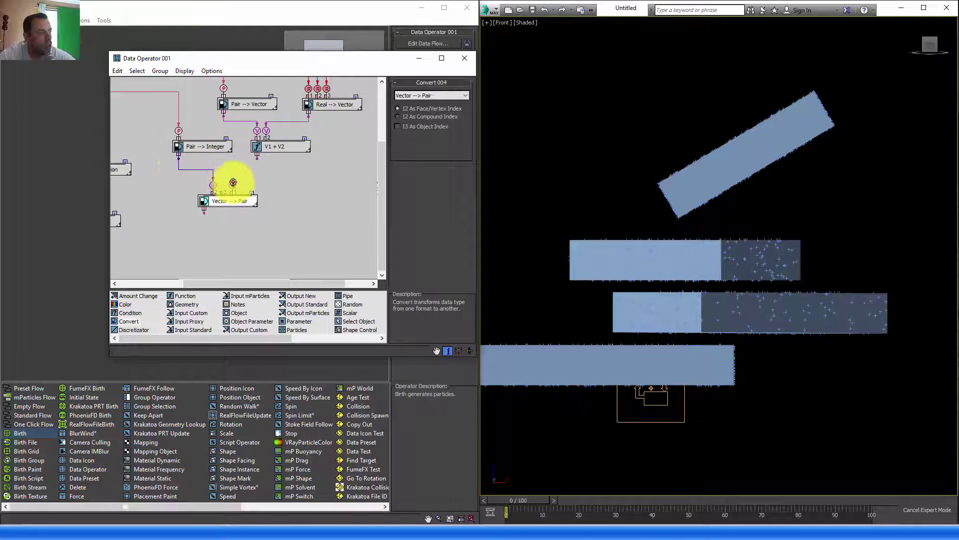
drag(233, 184, 256, 159)
Step: Shift Point Position nearer the Vector --> Pair node and place Position Vector lower beneath it
middle_drag(227, 169, 271, 140)
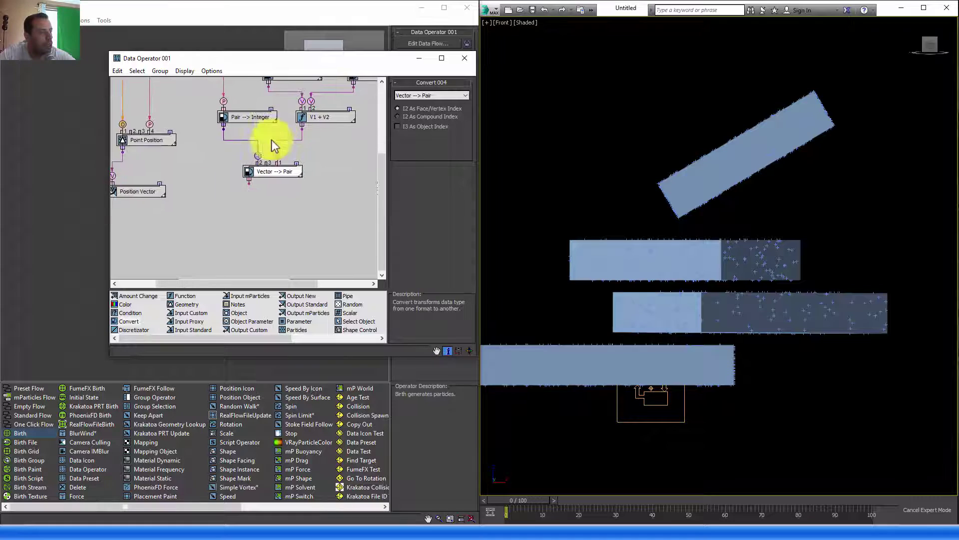
mouse_move(175, 150)
mouse_down()
mouse_move(190, 158)
mouse_move(181, 153)
mouse_up()
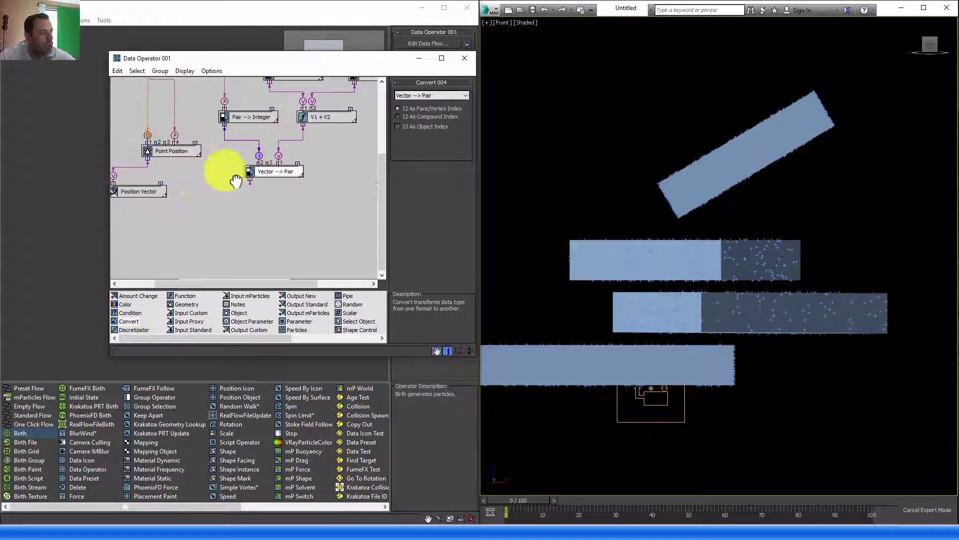
middle_drag(236, 180, 268, 158)
drag(168, 169, 174, 211)
middle_drag(231, 141, 207, 216)
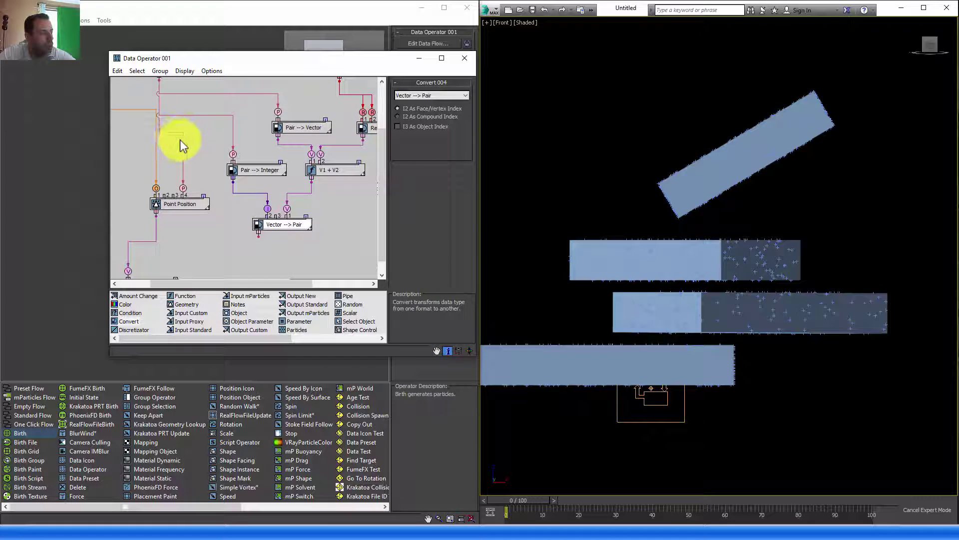
Step: Replace the Random Surface Point link into Point Position's pair input with a wire from the Vector --> Pair output
middle_drag(192, 163, 227, 136)
click(211, 212)
key(Delete)
drag(190, 178, 266, 216)
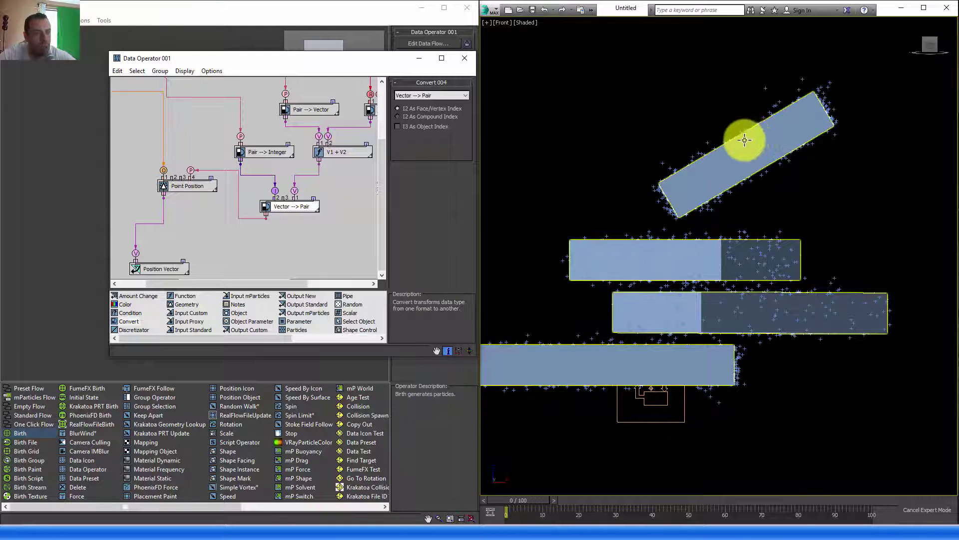
Step: Maximize the data flow editor window to show the whole node network
middle_drag(264, 223, 281, 188)
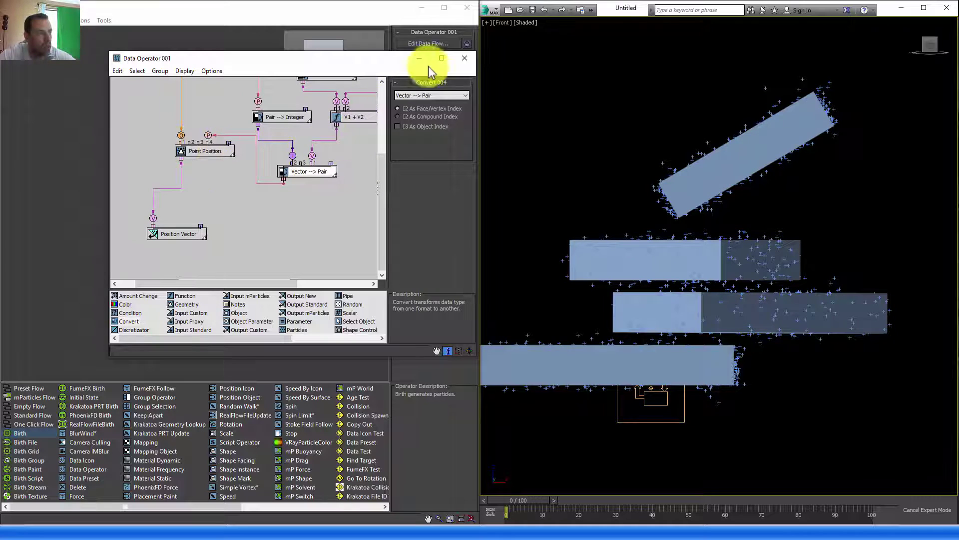
click(442, 59)
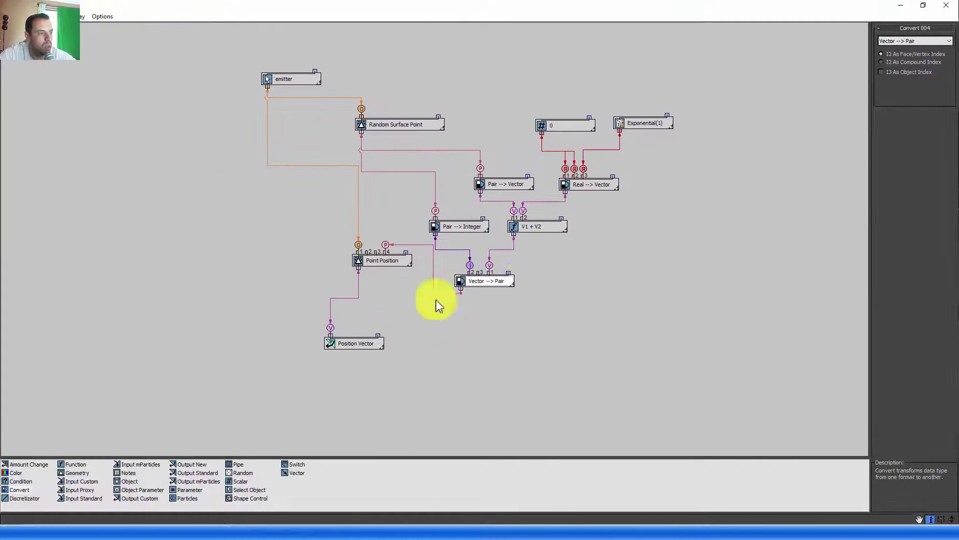
Step: Stack Position Vector under Point Position below the emitter node, and move Random Surface Point, Pair --> Integer and Pair --> Vector closer to the emitter
drag(374, 259, 308, 292)
drag(354, 348, 264, 322)
drag(409, 135, 361, 130)
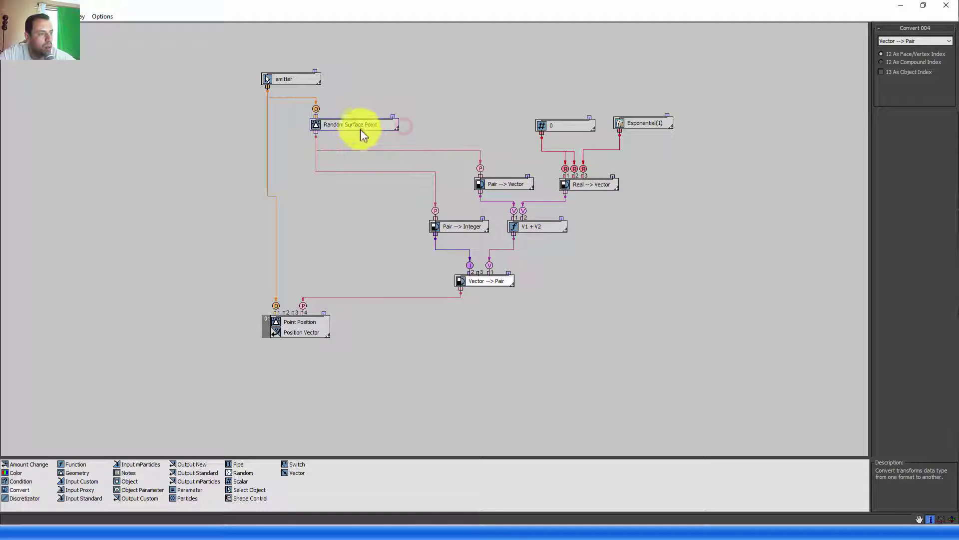
drag(440, 222, 320, 186)
drag(511, 184, 414, 169)
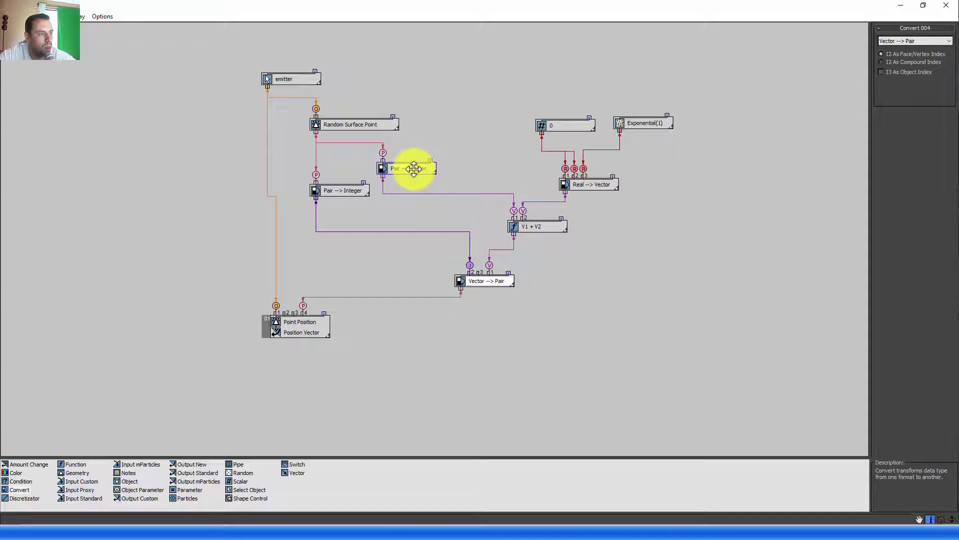
Step: Move Vector --> Pair just above Point Position, bring V1 + V2 closer, and align Pair --> Integer above Vector --> Pair
drag(535, 231, 504, 217)
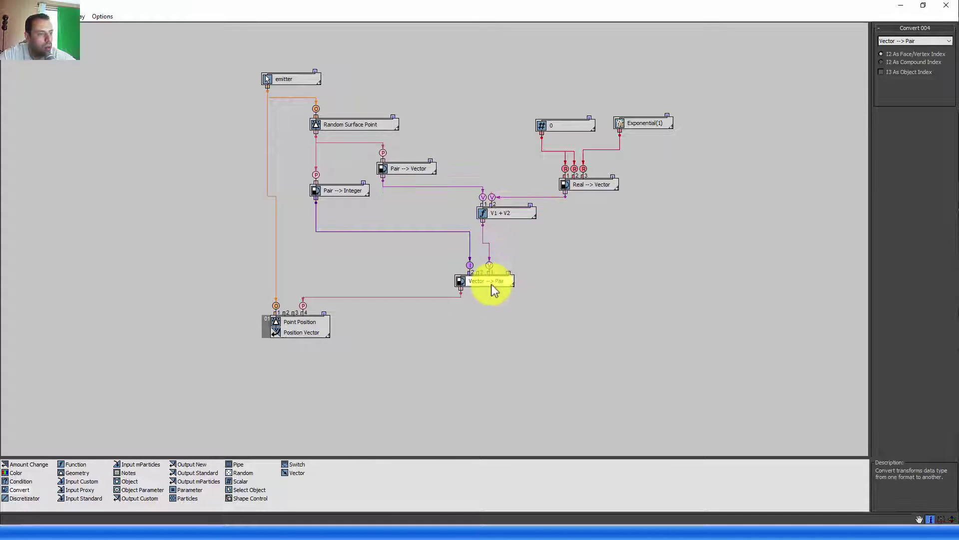
drag(490, 284, 332, 272)
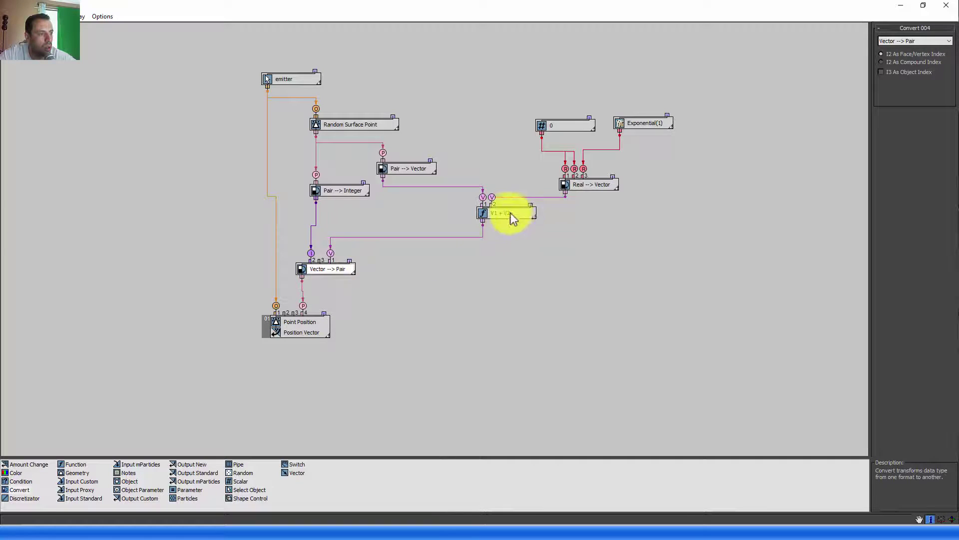
drag(511, 214, 440, 224)
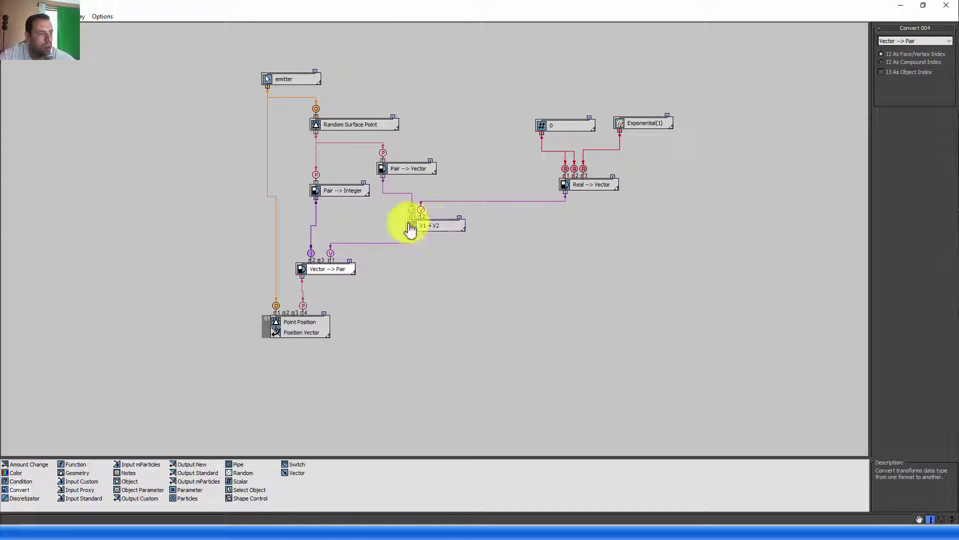
drag(339, 197, 331, 191)
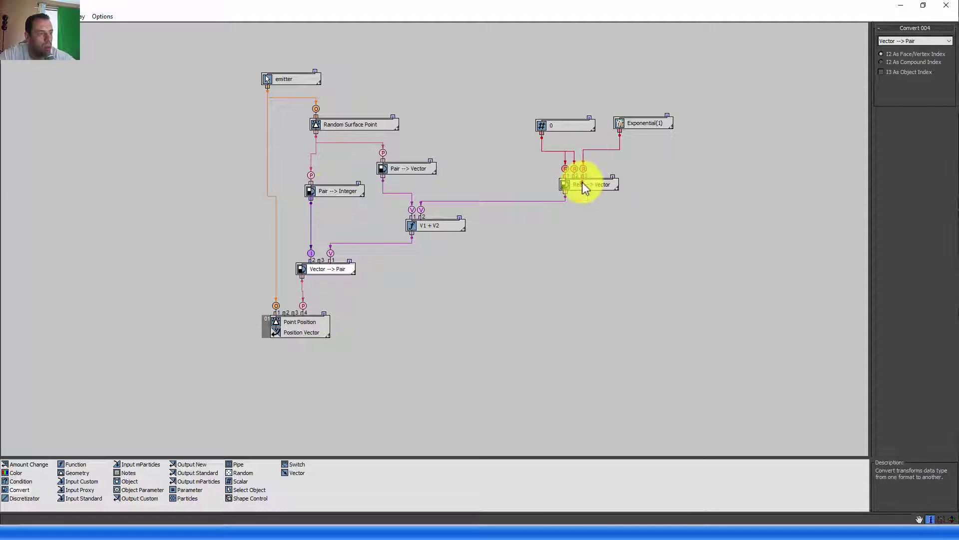
Step: Move Real --> Vector beside Pair --> Vector and place the 0 scalar and Exponential(1) nodes above it
drag(583, 182, 480, 163)
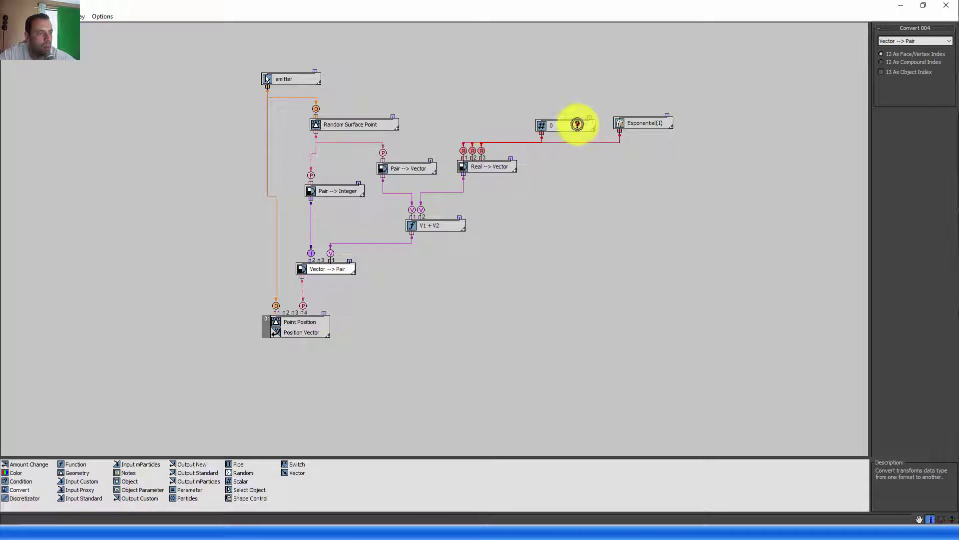
drag(577, 124, 485, 118)
drag(641, 121, 536, 120)
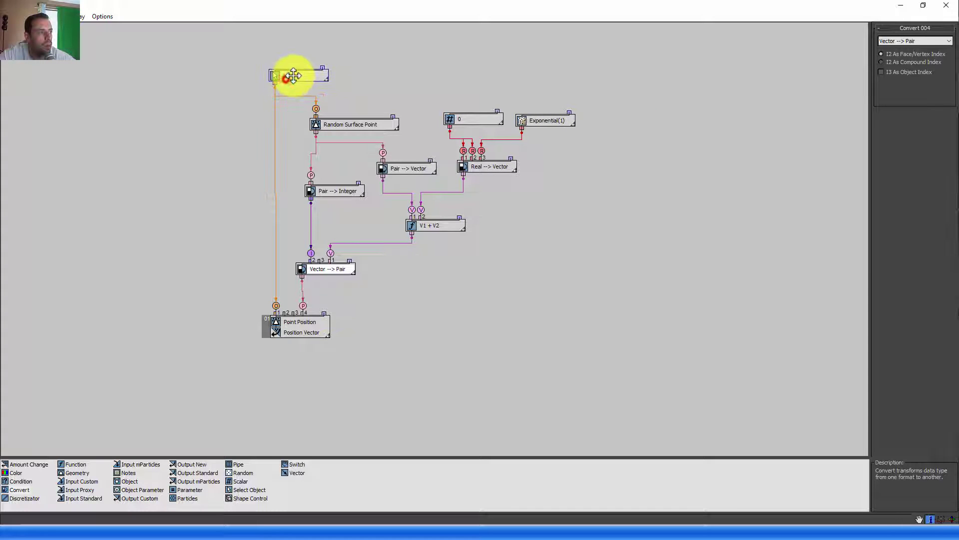
middle_drag(619, 213, 649, 240)
middle_drag(551, 237, 551, 214)
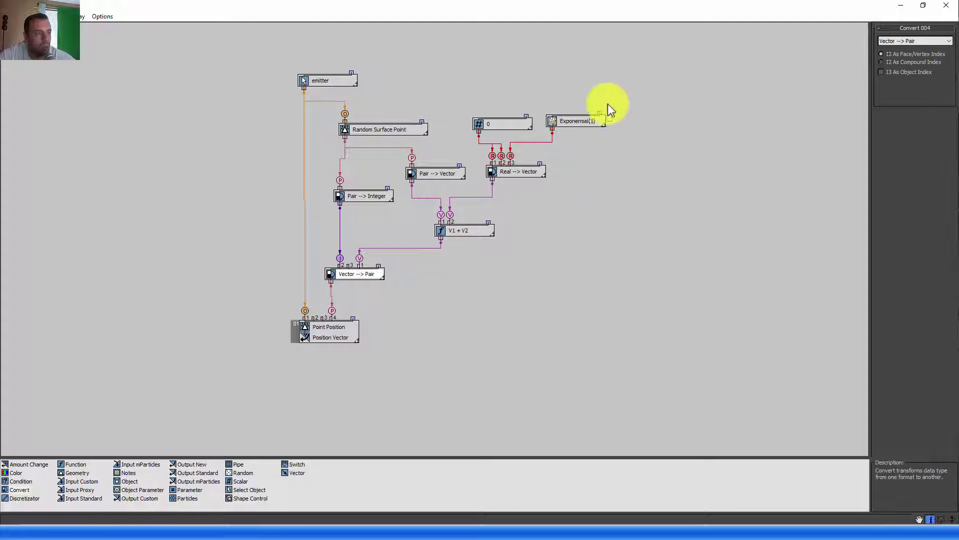
Step: Restore the data flow editor to a floating window clear of the viewport and show the Exponential node's settings
drag(604, 6, 348, 78)
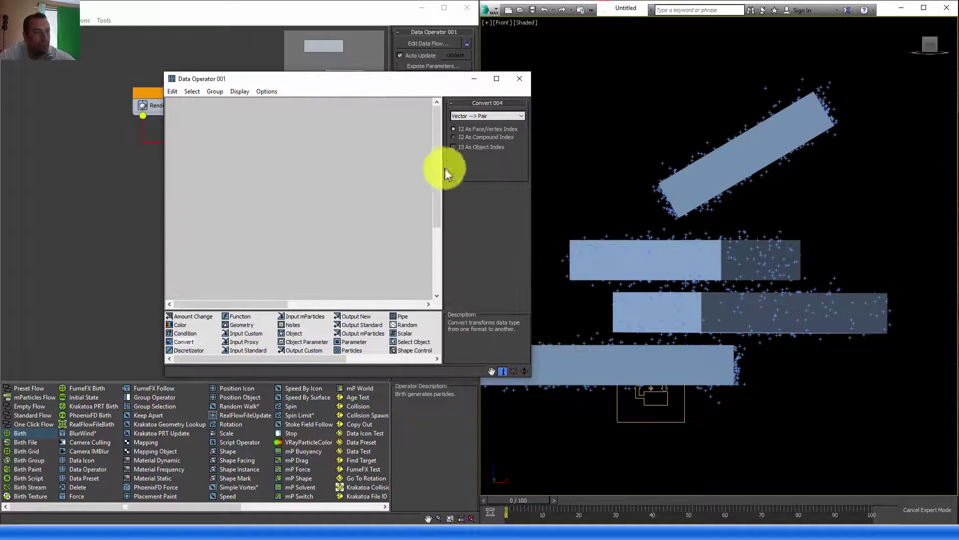
middle_drag(400, 175, 343, 155)
click(343, 154)
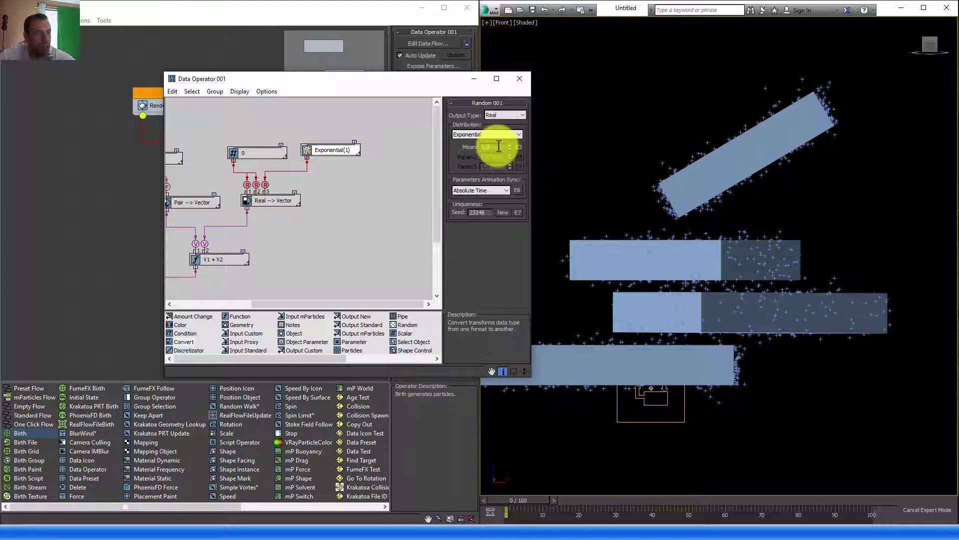
Step: Try a mean of about 11.52 for the Exponential distribution, and reset the mean to 0
drag(510, 147, 540, 519)
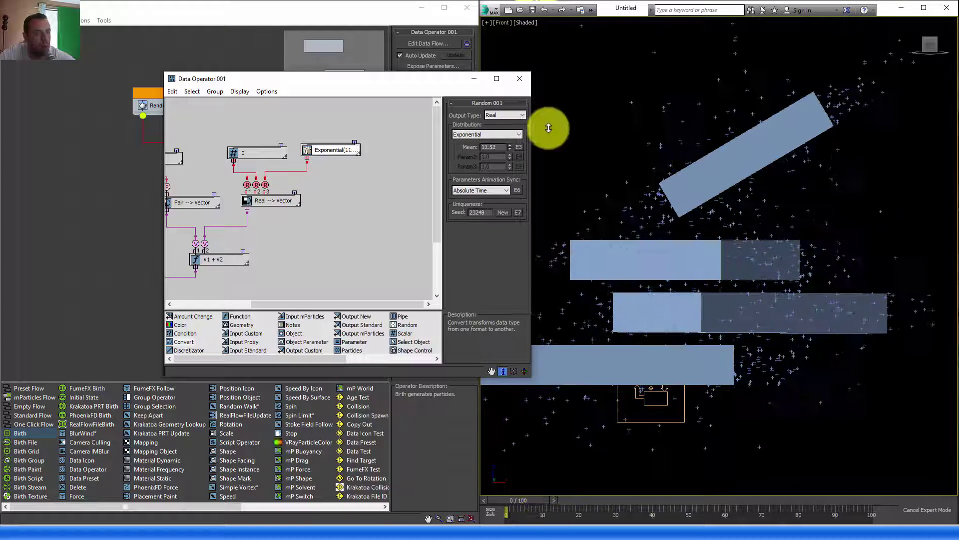
right_click(509, 148)
middle_drag(808, 202, 890, 159)
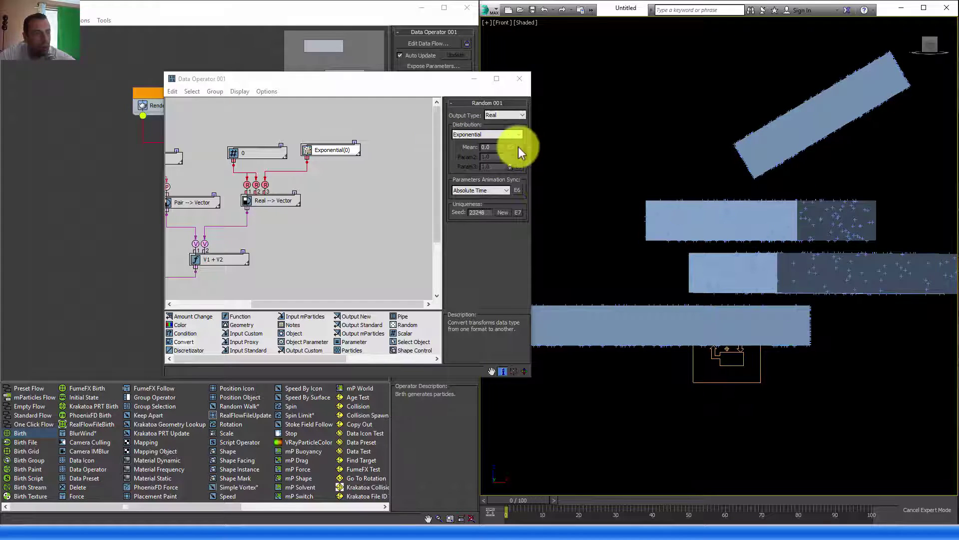
Step: Set the Exponential distribution's mean to 2.56 and generate a new random seed
drag(510, 146, 504, 21)
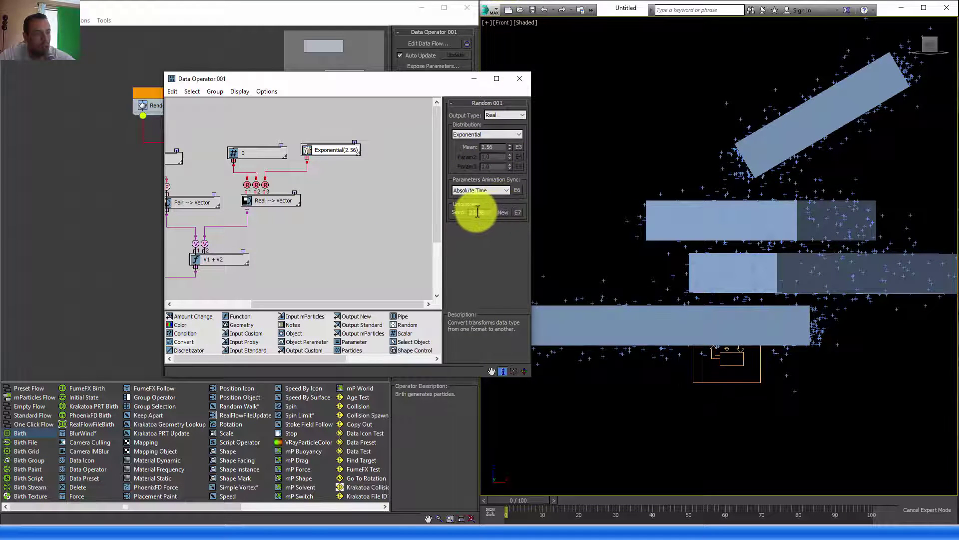
click(503, 212)
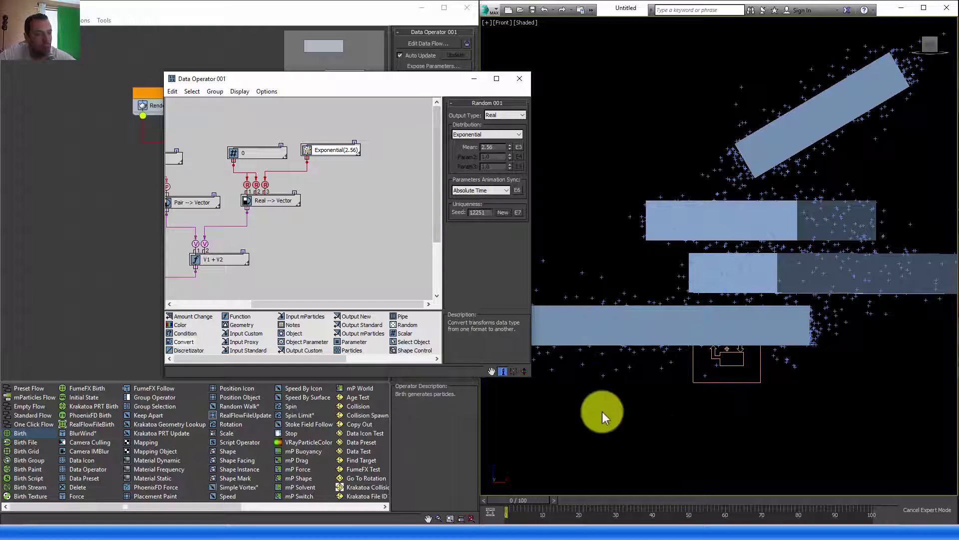
middle_drag(611, 423, 616, 374)
middle_drag(644, 256, 619, 297)
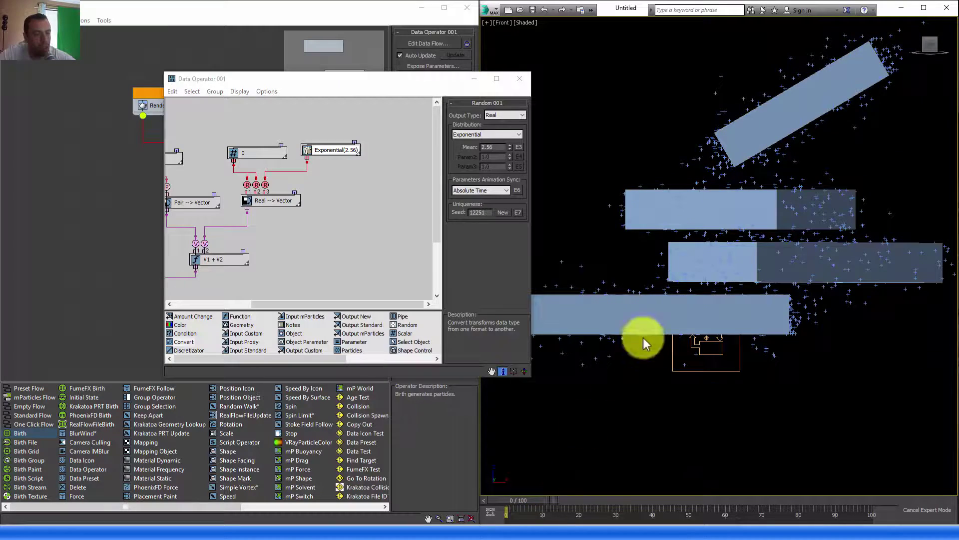
drag(530, 498, 473, 497)
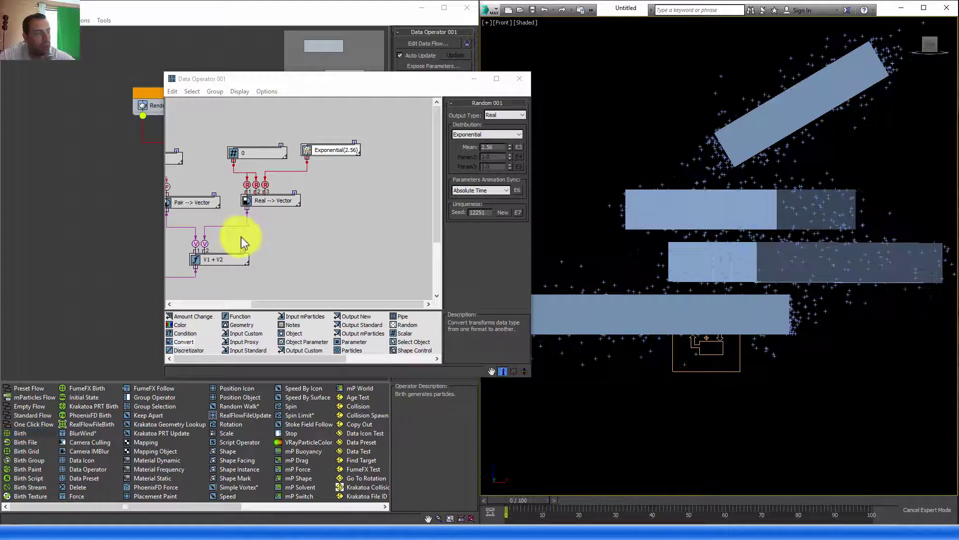
Step: Add an Input Standard sub-operator set to New In Event and wire it to the filter input of the Point Position stack
middle_drag(282, 247, 406, 241)
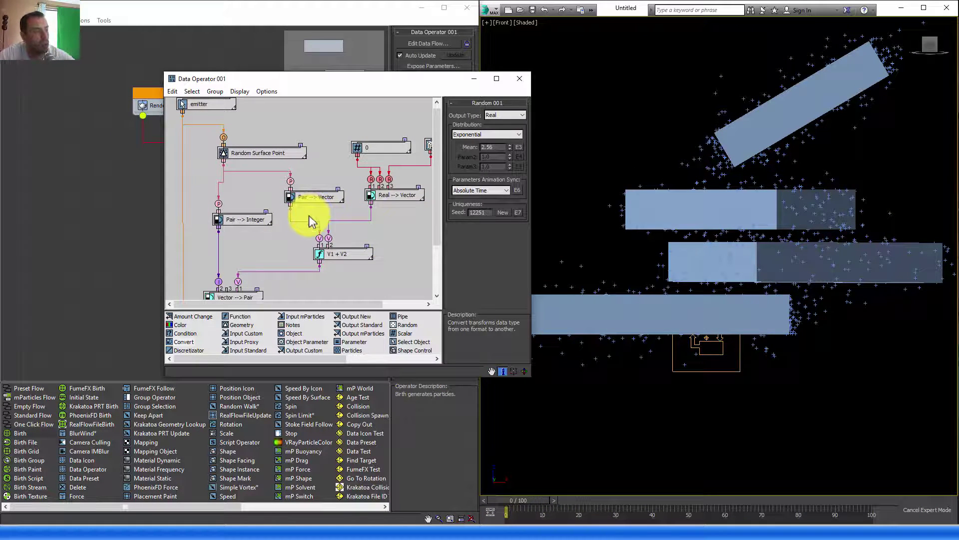
scroll(315, 235, down, 3)
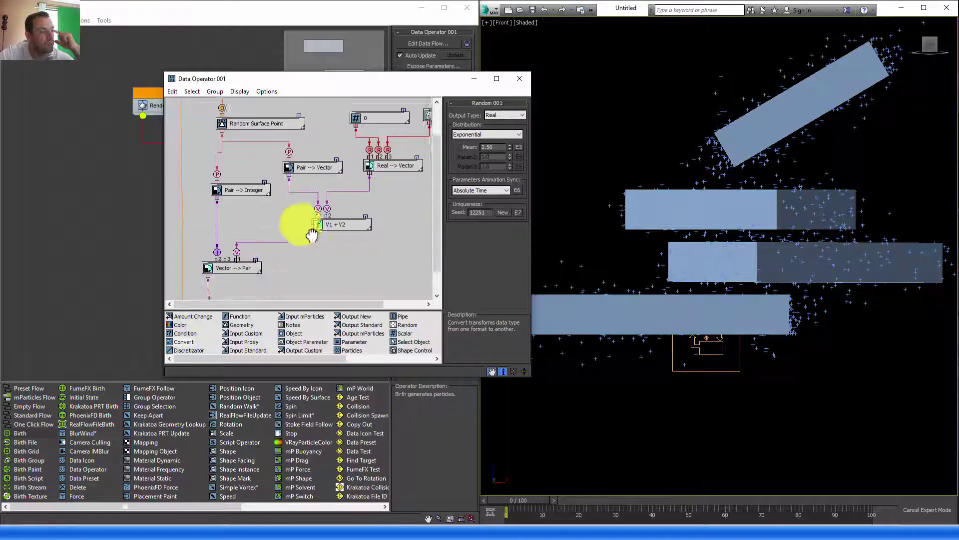
scroll(254, 252, down, 1)
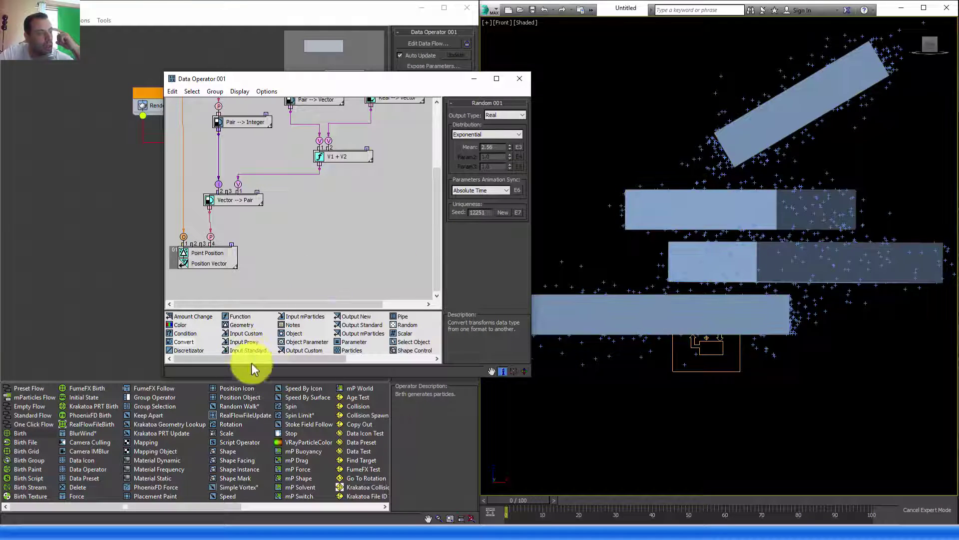
drag(250, 352, 342, 210)
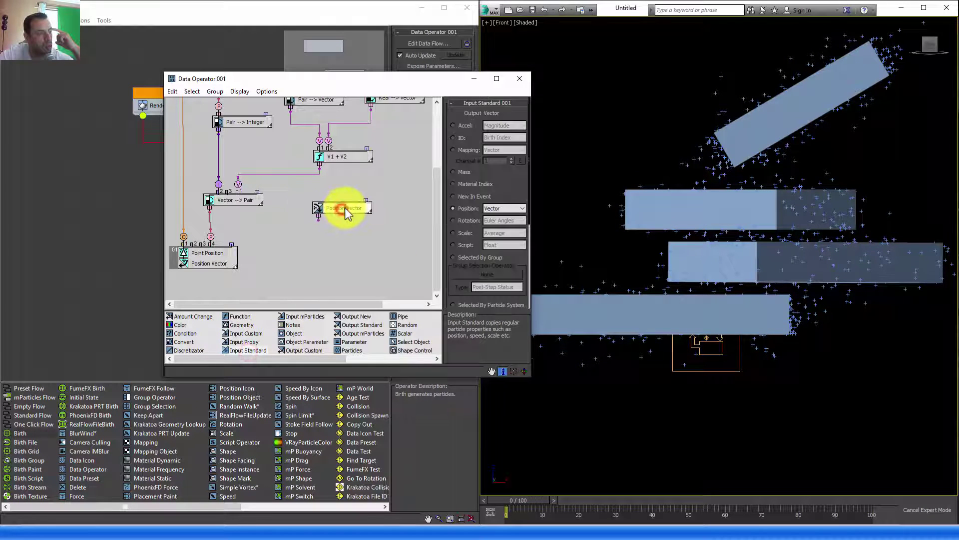
click(458, 196)
drag(319, 220, 239, 242)
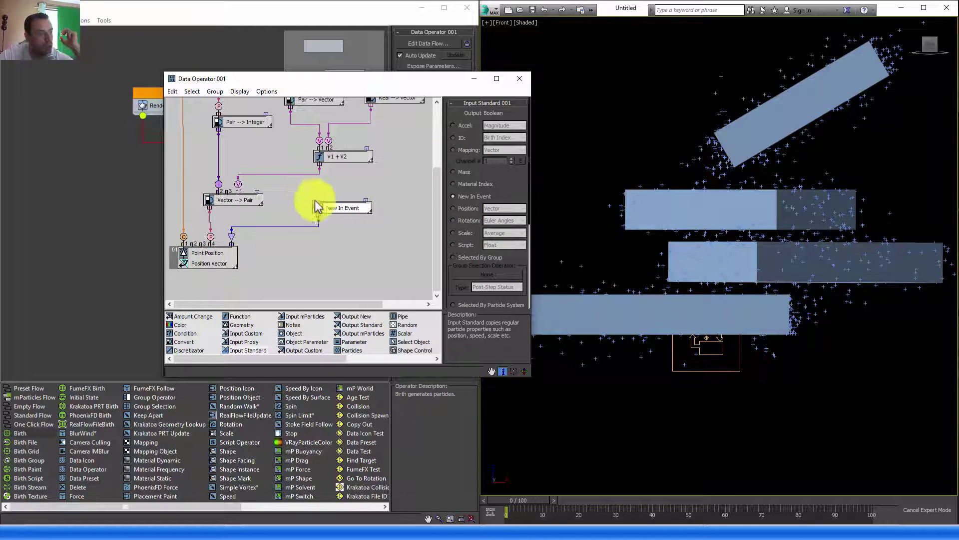
Step: Switch the emitter Select Object node to Multiple Objects and add the emitter boxes to its list
middle_drag(406, 208, 392, 223)
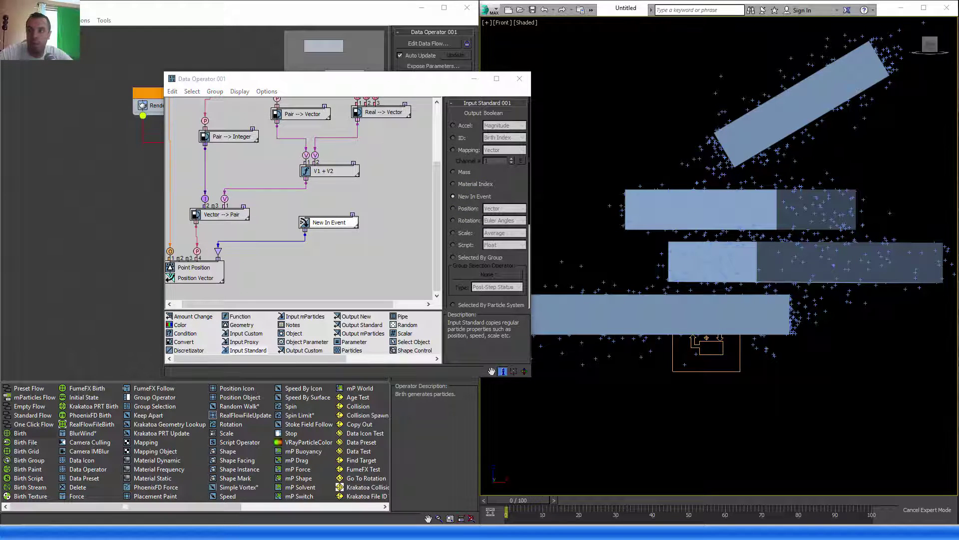
middle_drag(338, 208, 406, 128)
middle_drag(368, 220, 351, 307)
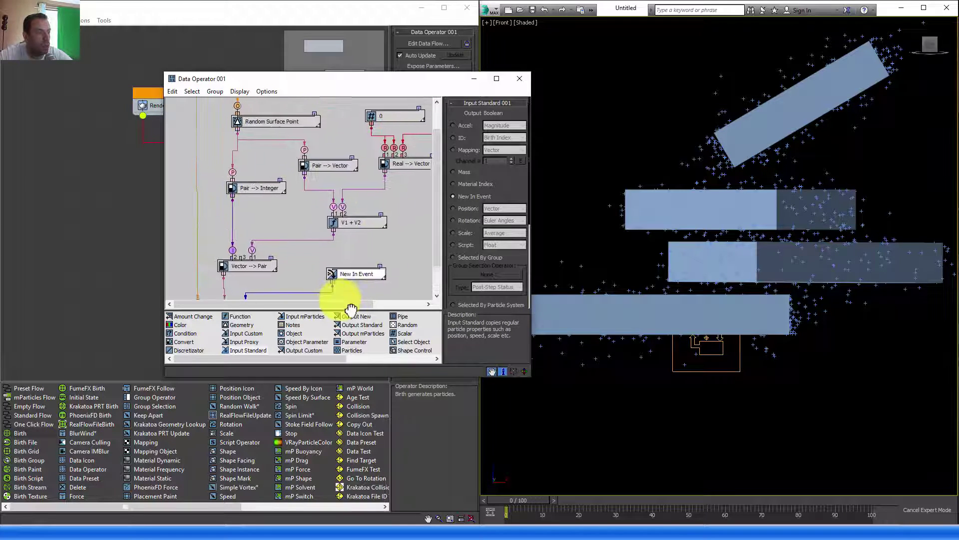
drag(396, 80, 450, 104)
middle_drag(381, 143, 321, 192)
click(318, 200)
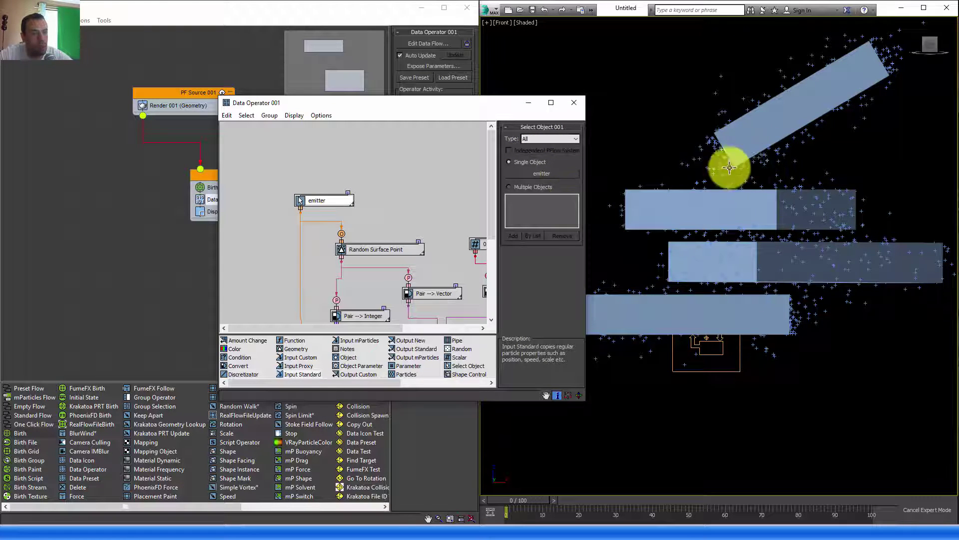
click(510, 186)
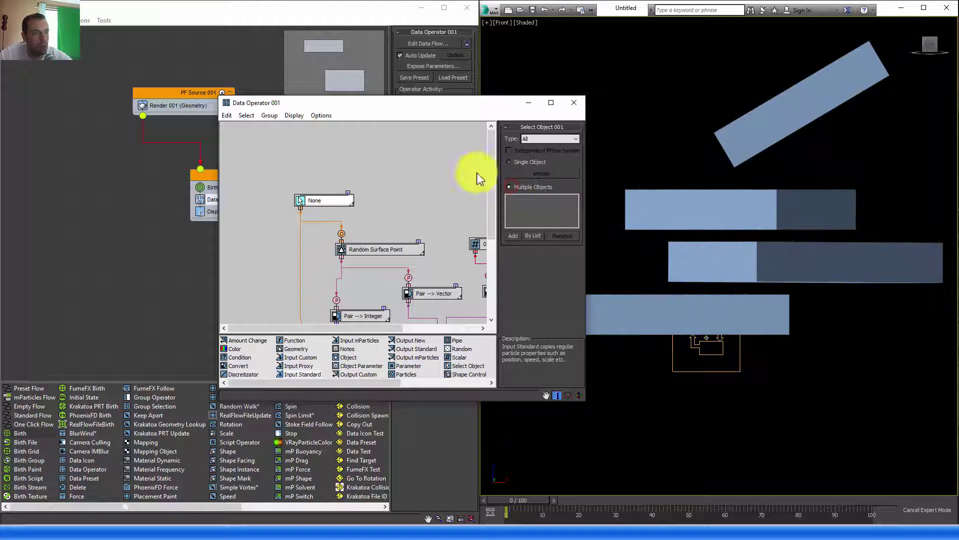
click(317, 198)
click(317, 200)
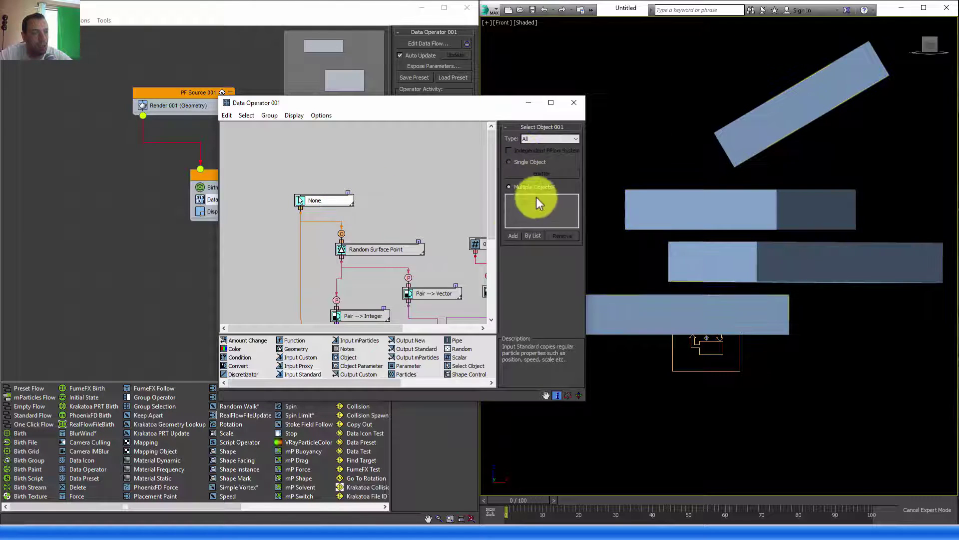
click(762, 131)
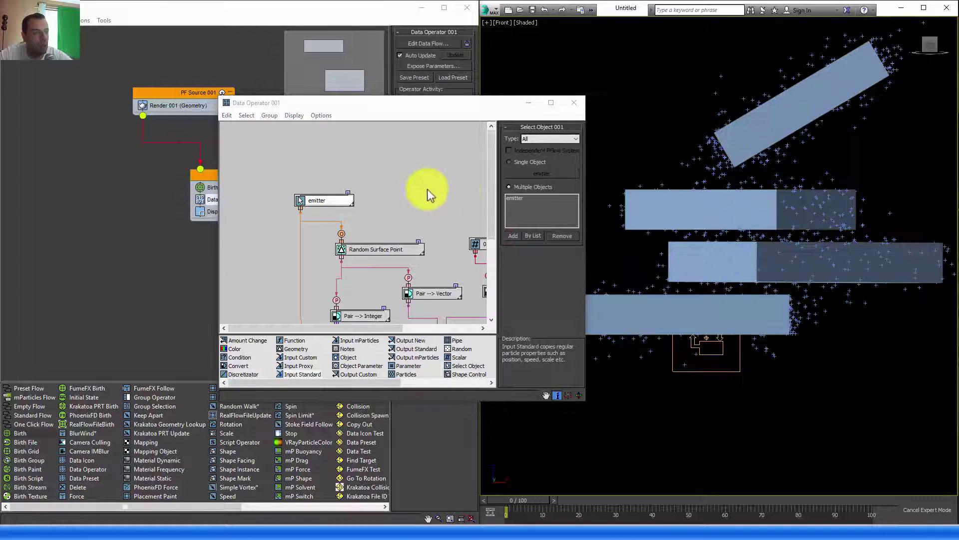
Step: Expose the emitter node's Objects parameter in the Data Operator under the label pickEmitter
right_click(316, 178)
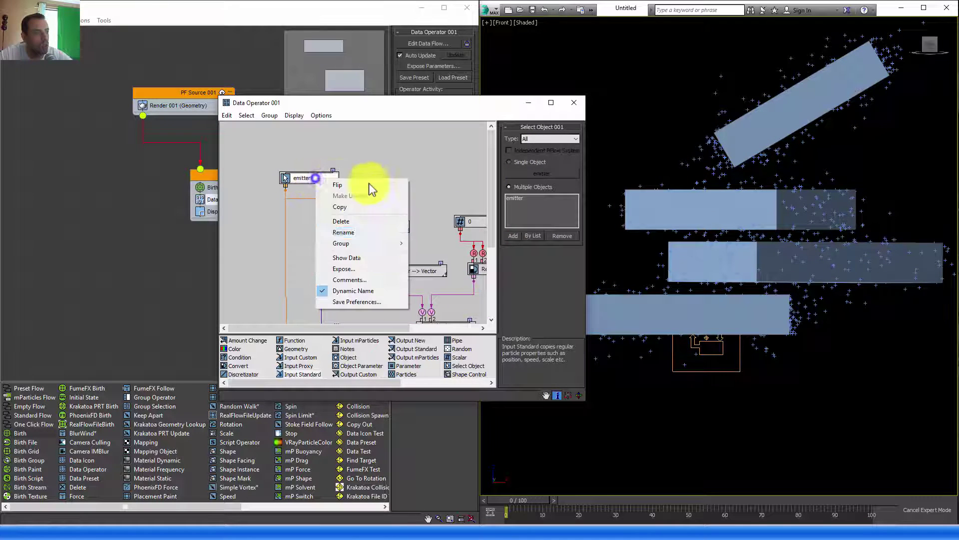
click(349, 269)
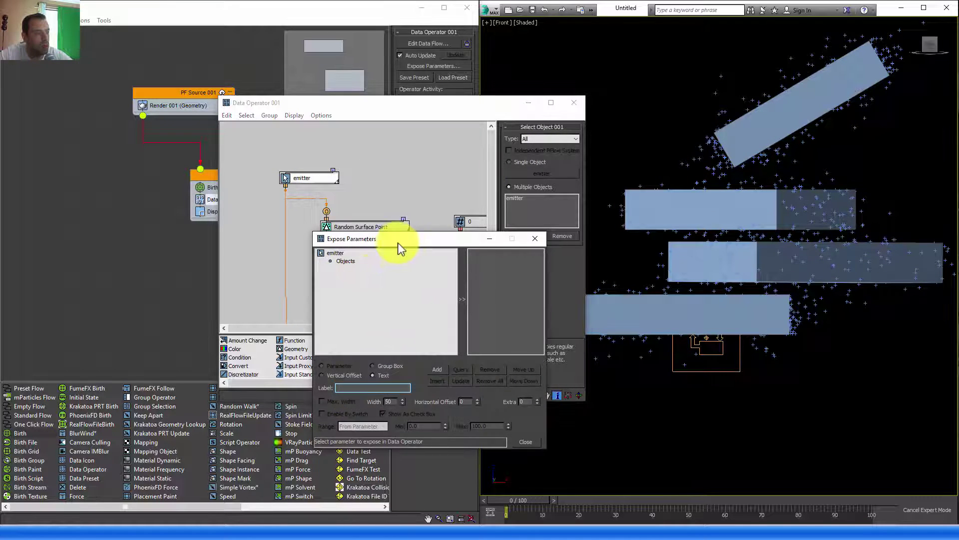
click(344, 194)
click(355, 320)
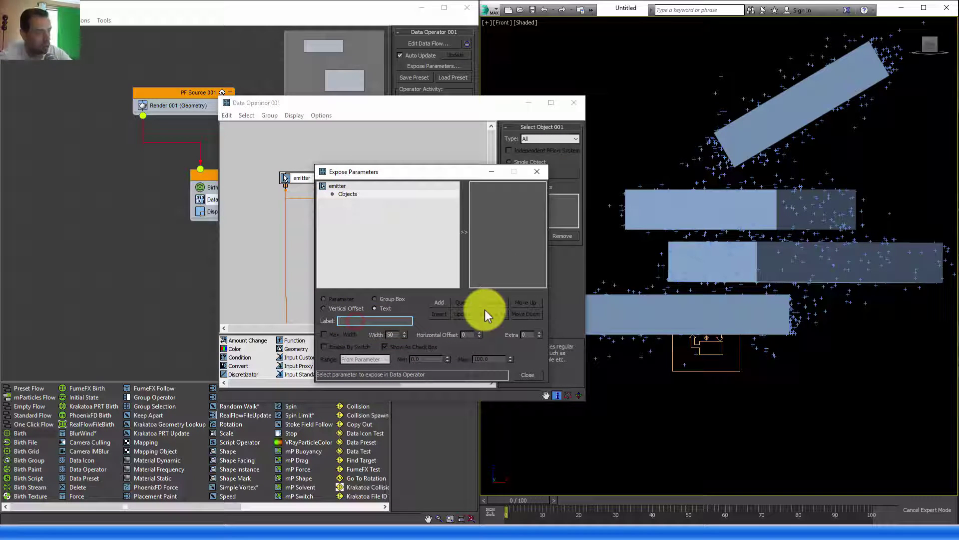
text(pick)
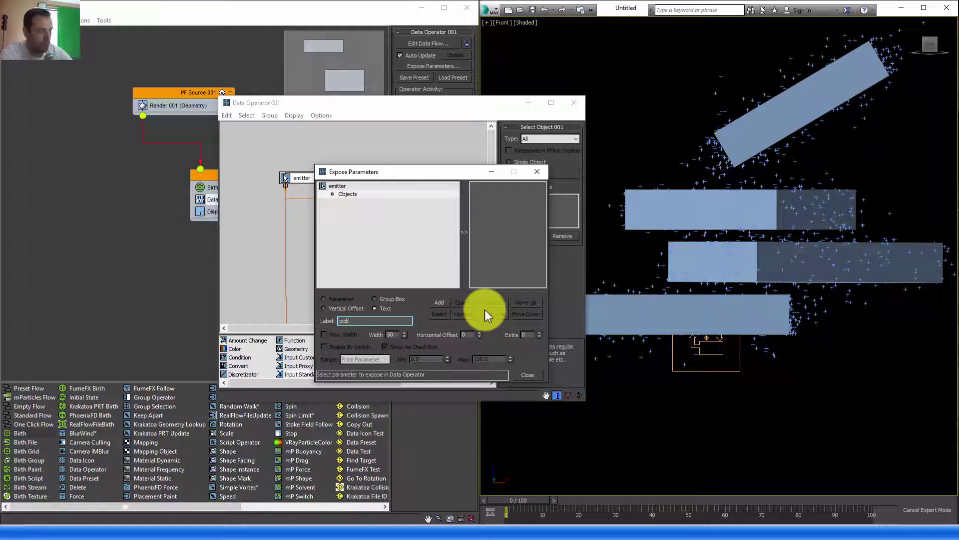
text(E)
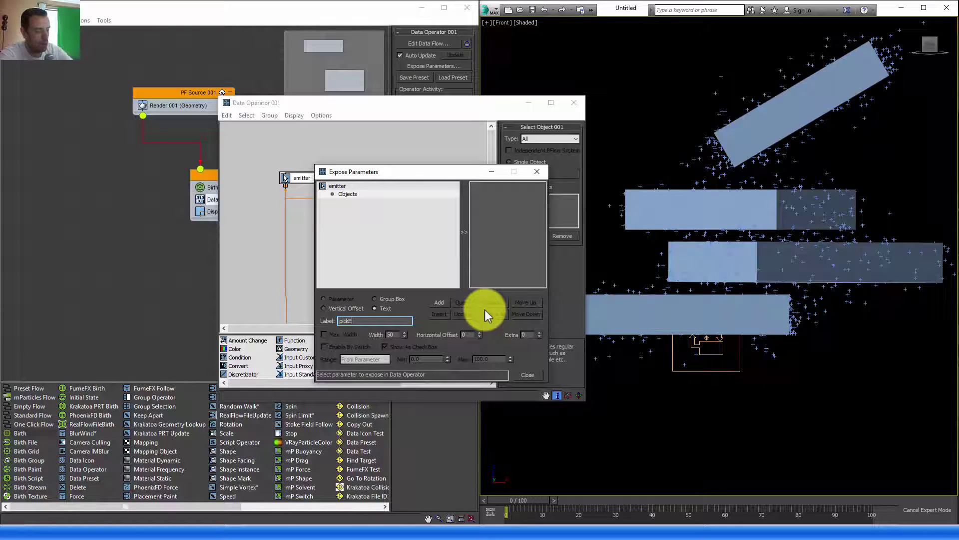
text(mittw)
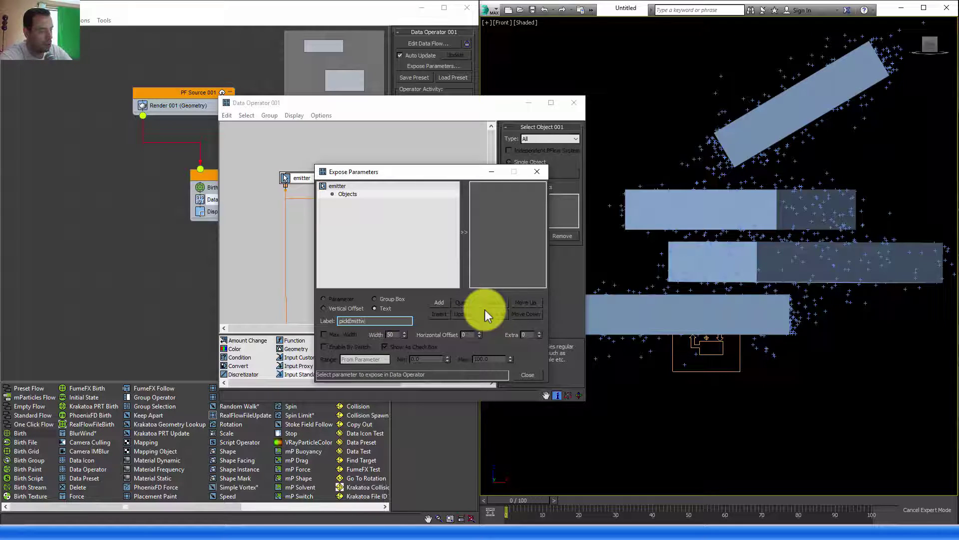
key(BackSpace)
text(er)
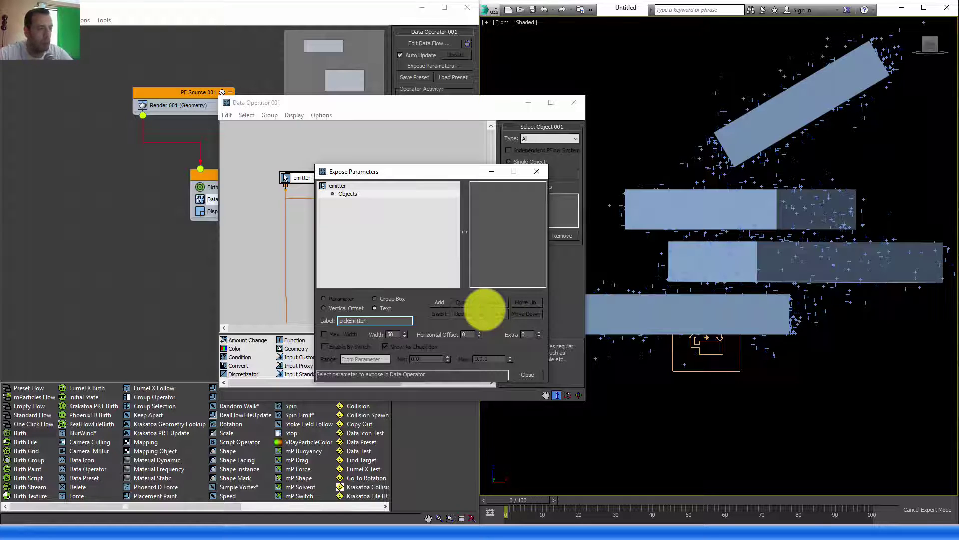
click(444, 304)
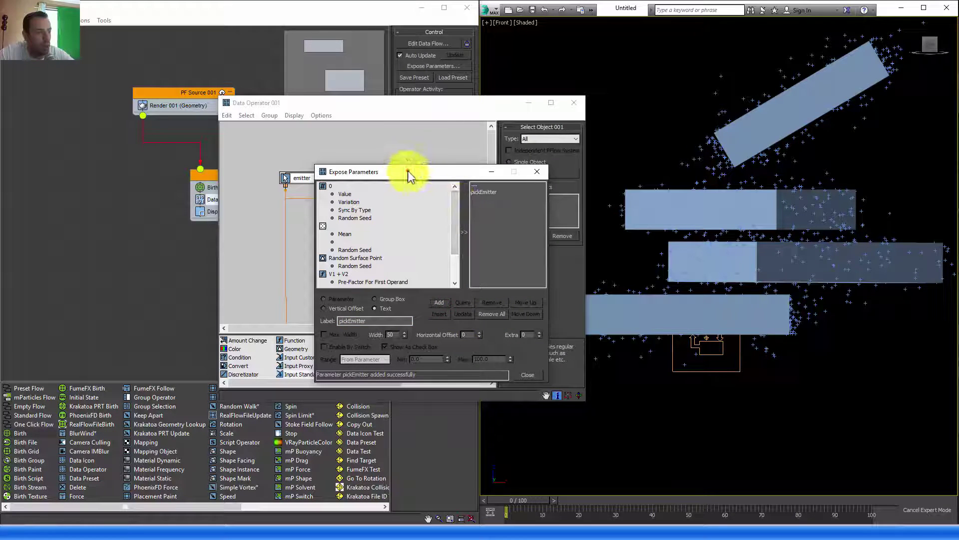
Step: Expose the Exponential distribution's Mean parameter under the label Zpos
drag(408, 170, 357, 201)
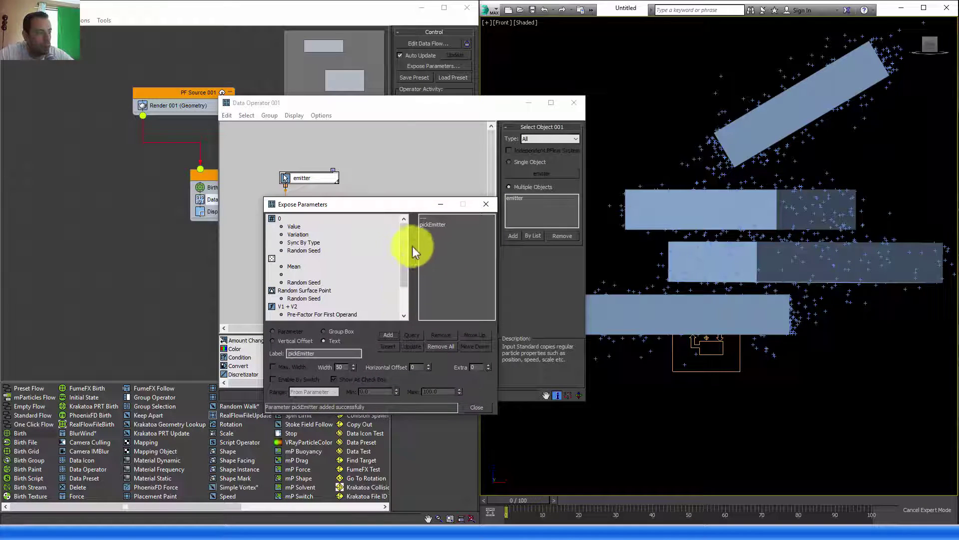
drag(403, 252, 404, 262)
click(283, 244)
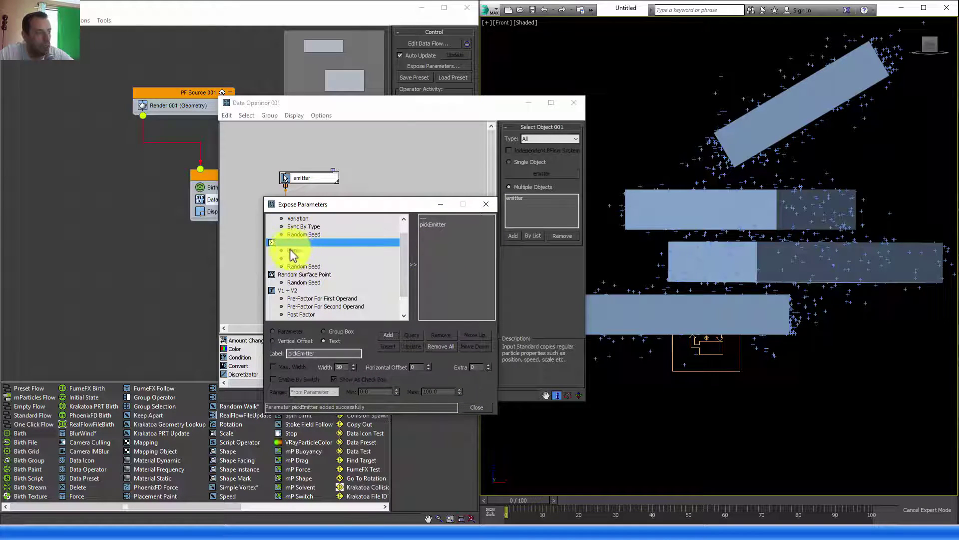
click(294, 250)
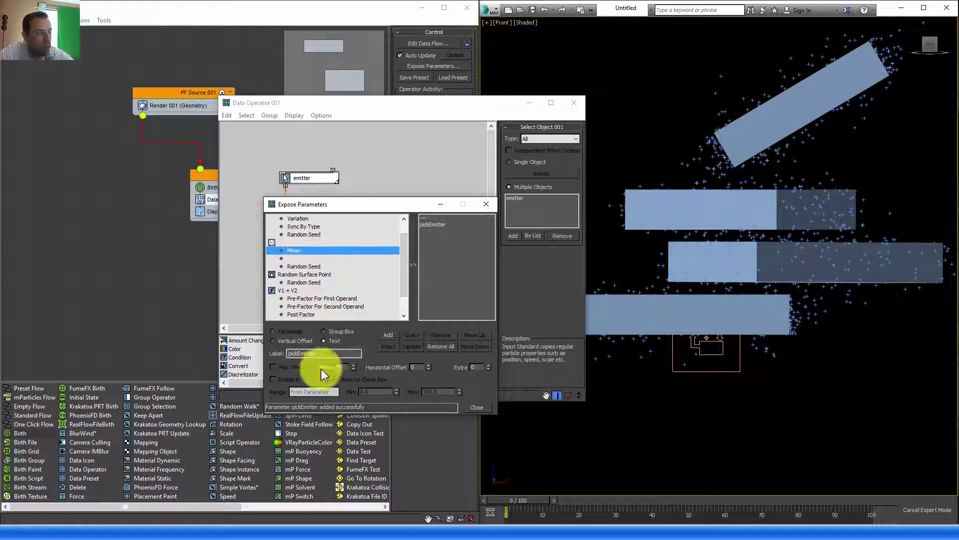
double_click(340, 354)
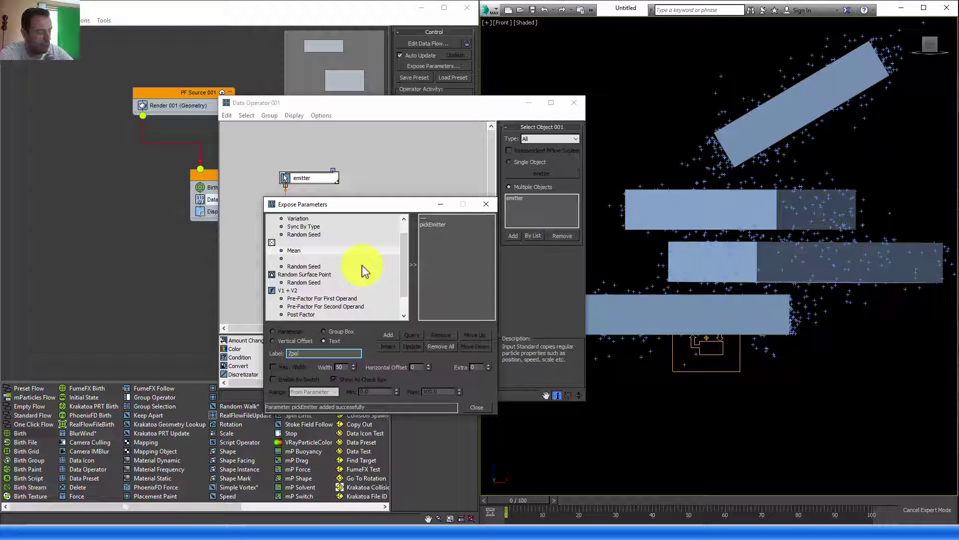
text(Zpoz)
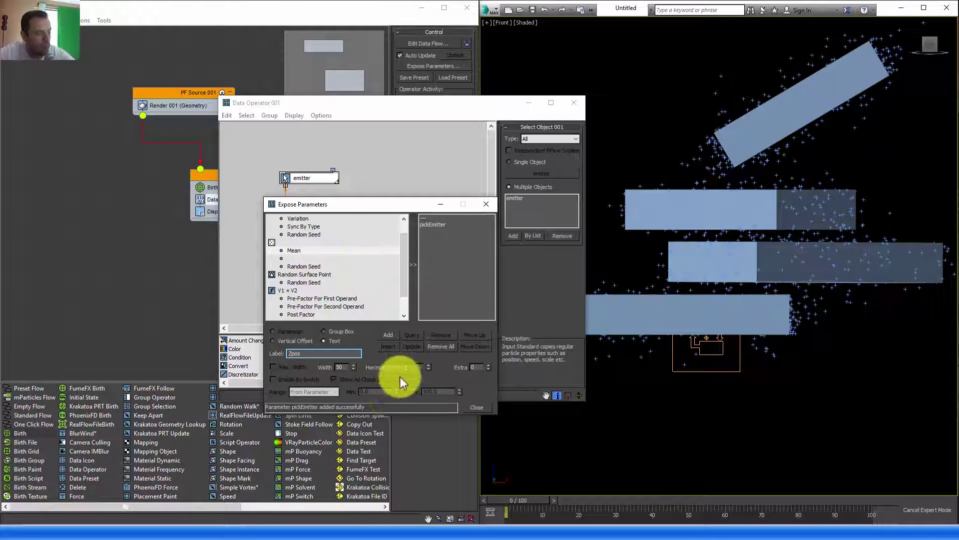
click(389, 335)
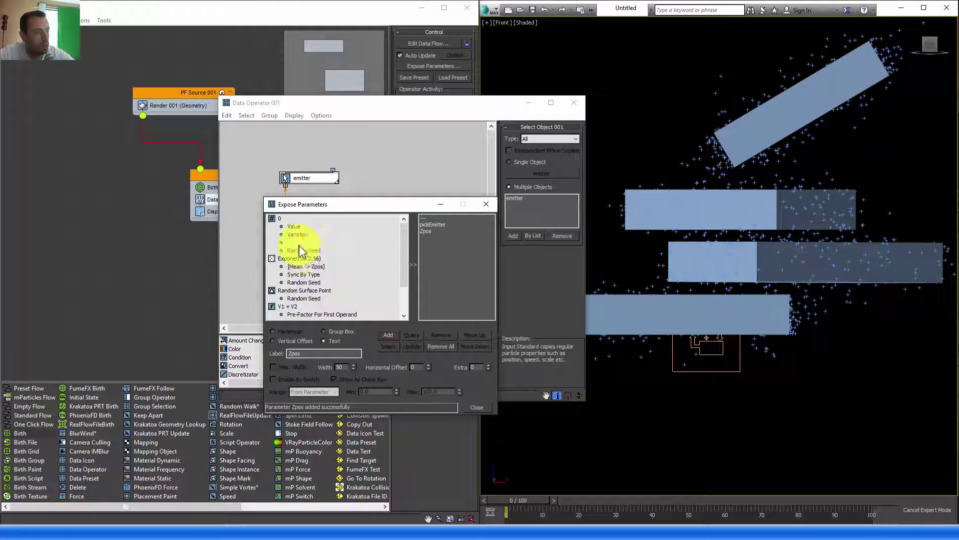
Step: Expose the Variation parameter of the 0 scalar node under the label ZposVar
click(306, 250)
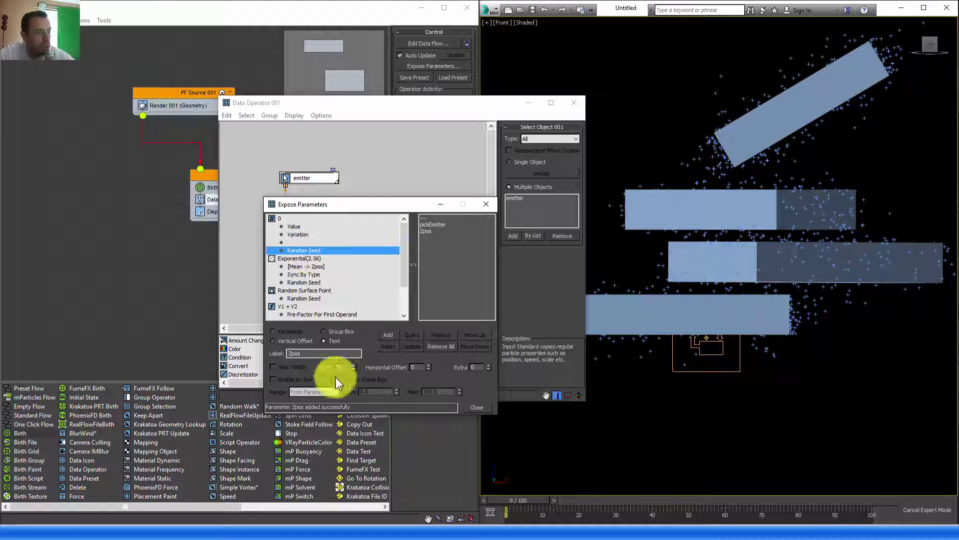
double_click(307, 354)
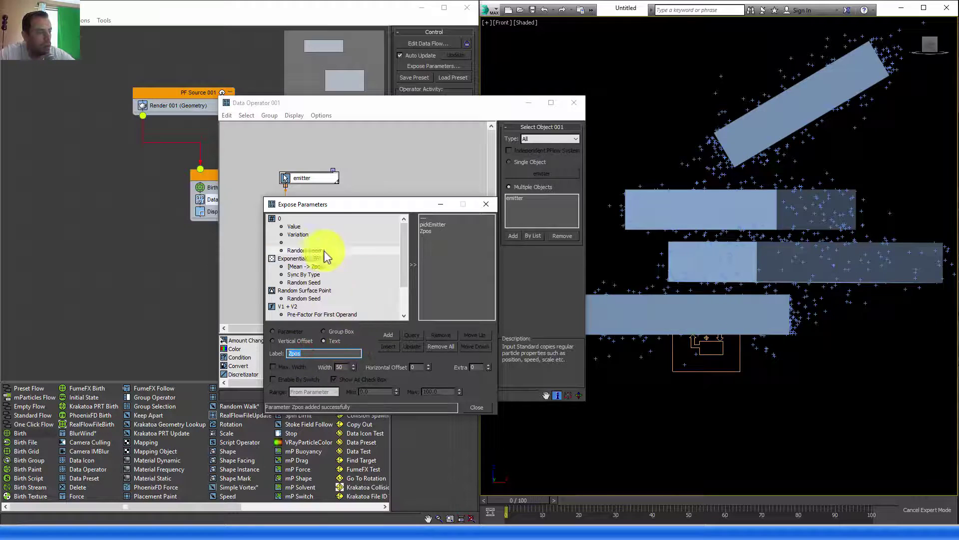
click(299, 235)
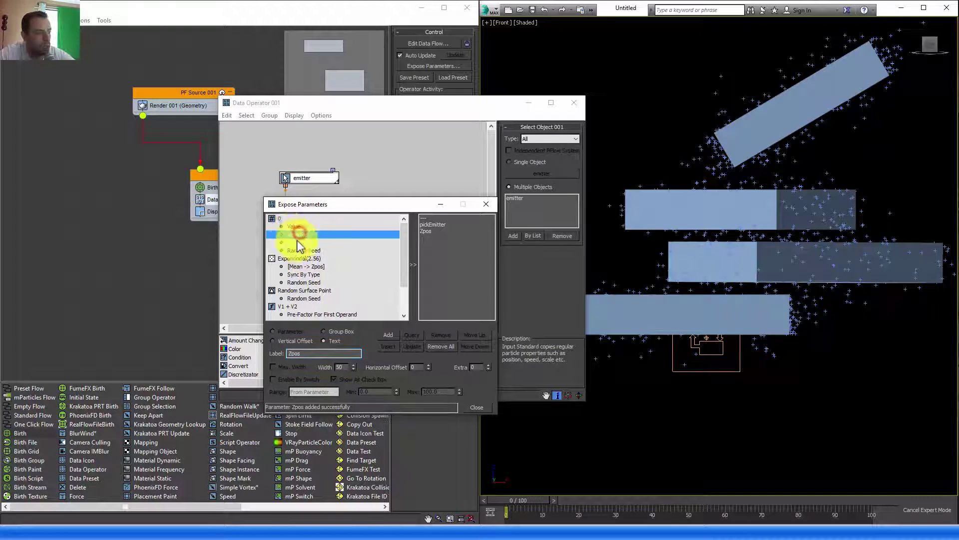
double_click(307, 352)
click(310, 352)
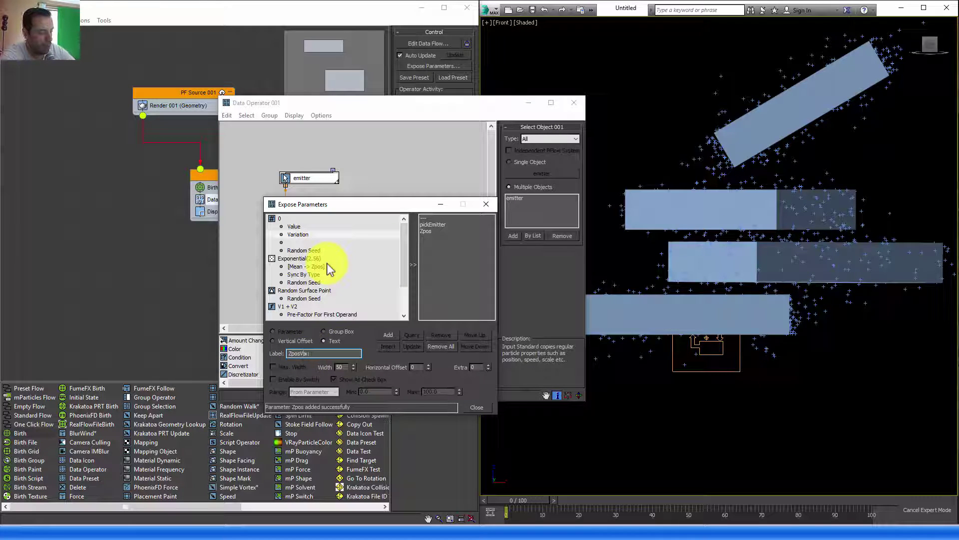
click(388, 336)
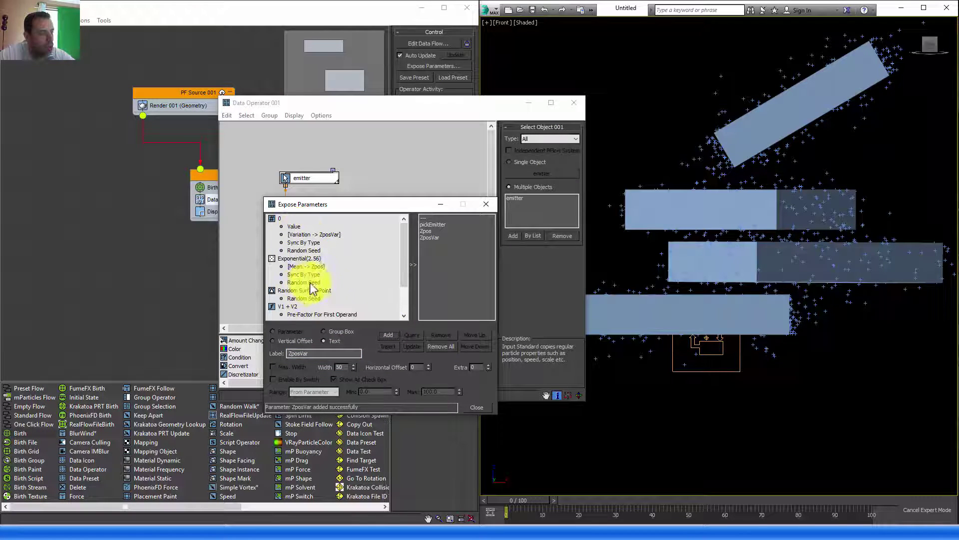
Step: Expose the Exponential distribution's Random Seed under the label Seed, and close the Expose Parameters and data flow windows
click(303, 282)
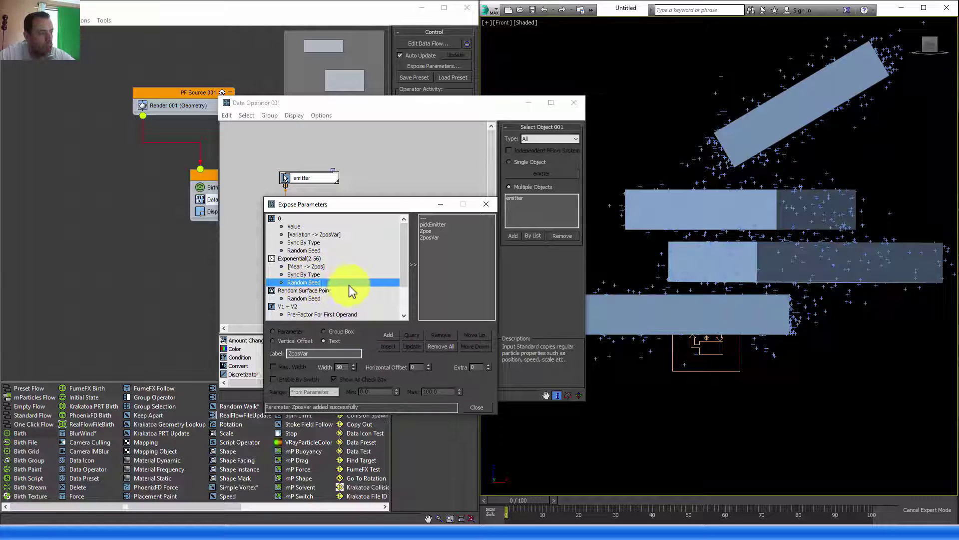
drag(316, 353, 223, 342)
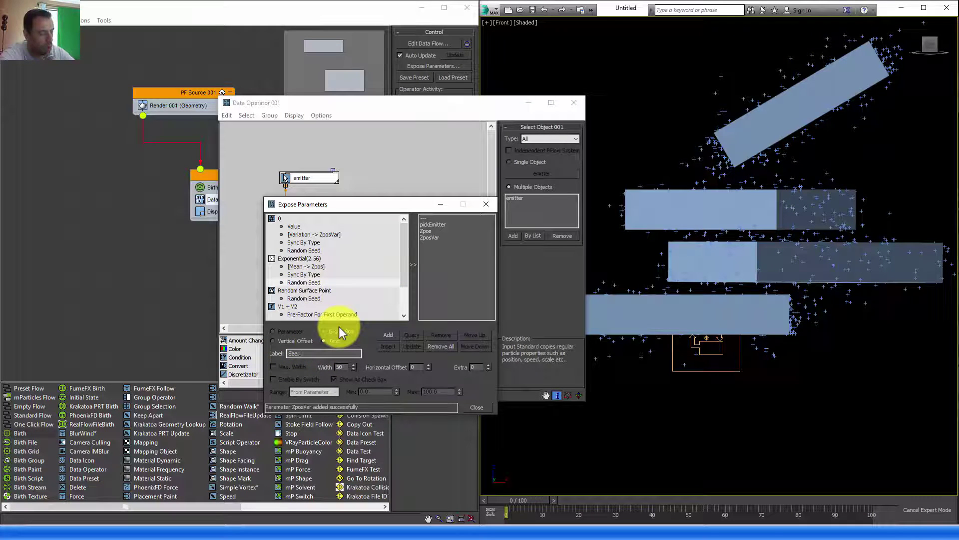
click(393, 333)
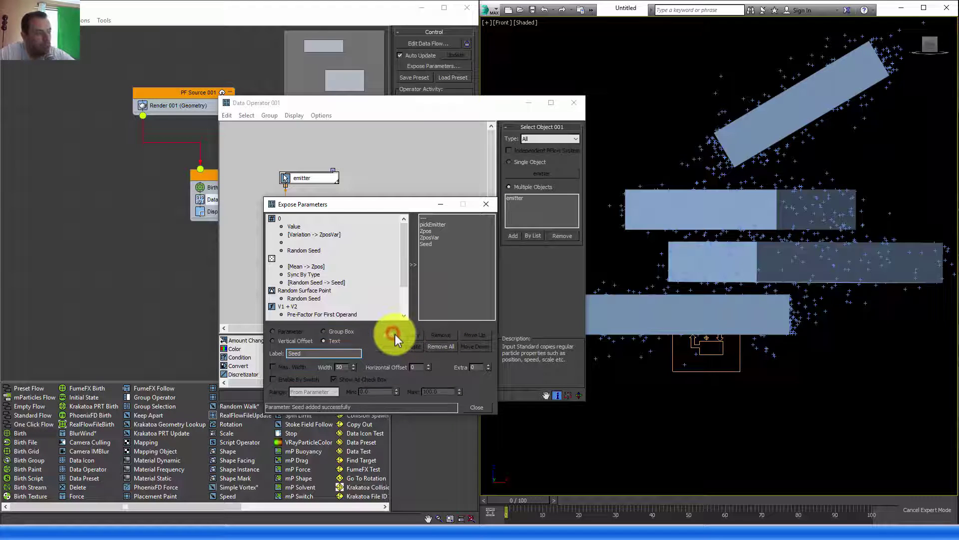
click(481, 408)
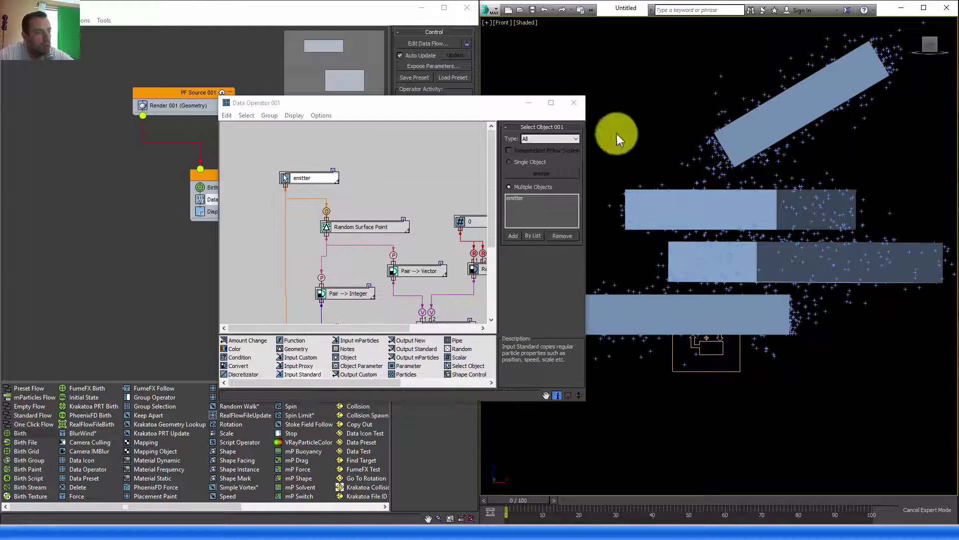
click(574, 104)
Step: Set the exposed Zpos parameter to about 2.253 and Seed to 12280, and check the particle scatter around the emitter boxes
drag(470, 215, 449, 92)
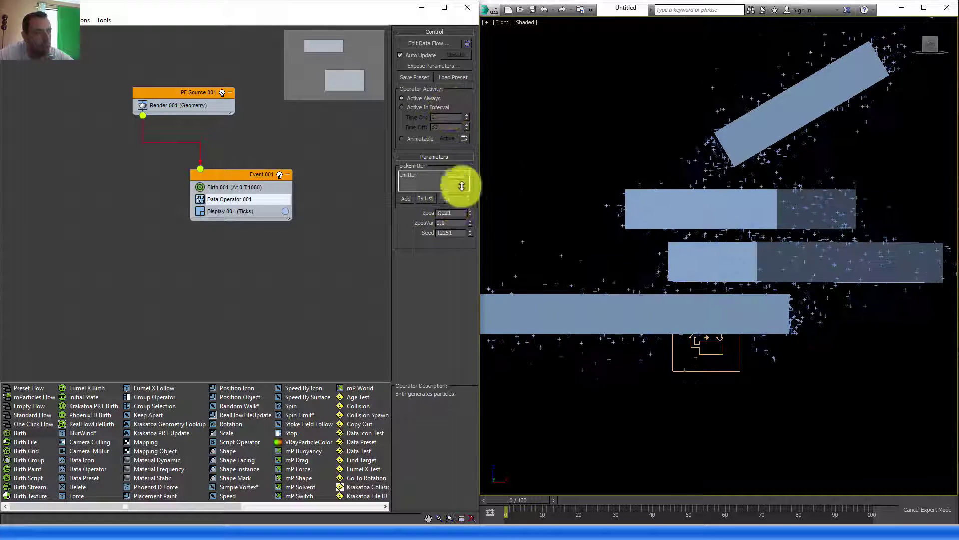
mouse_move(469, 214)
mouse_down()
mouse_move(475, 229)
mouse_move(456, 175)
mouse_move(465, 229)
mouse_move(466, 203)
mouse_move(472, 217)
mouse_up()
scroll(616, 247, down, 2)
middle_drag(616, 247, 621, 252)
scroll(621, 252, down, 2)
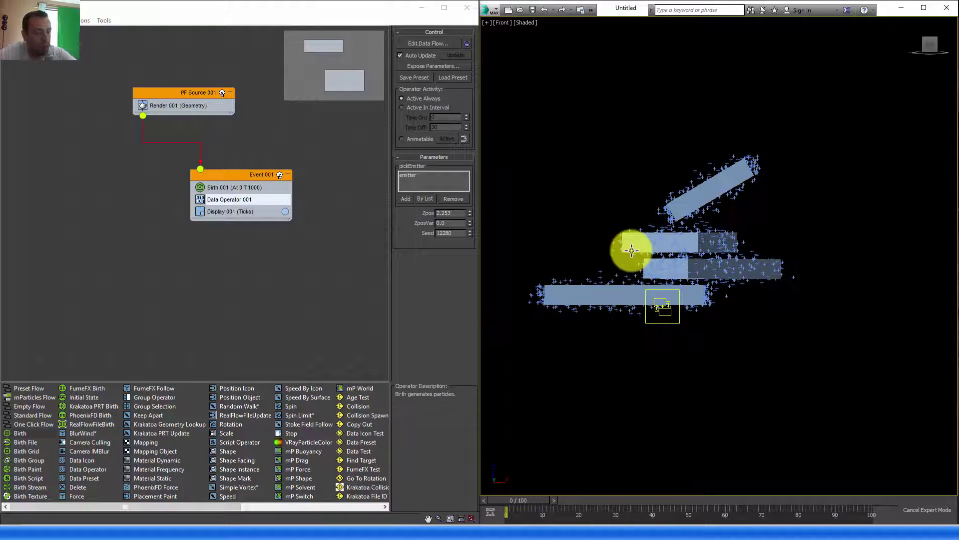
scroll(730, 272, up, 2)
middle_drag(730, 272, 755, 294)
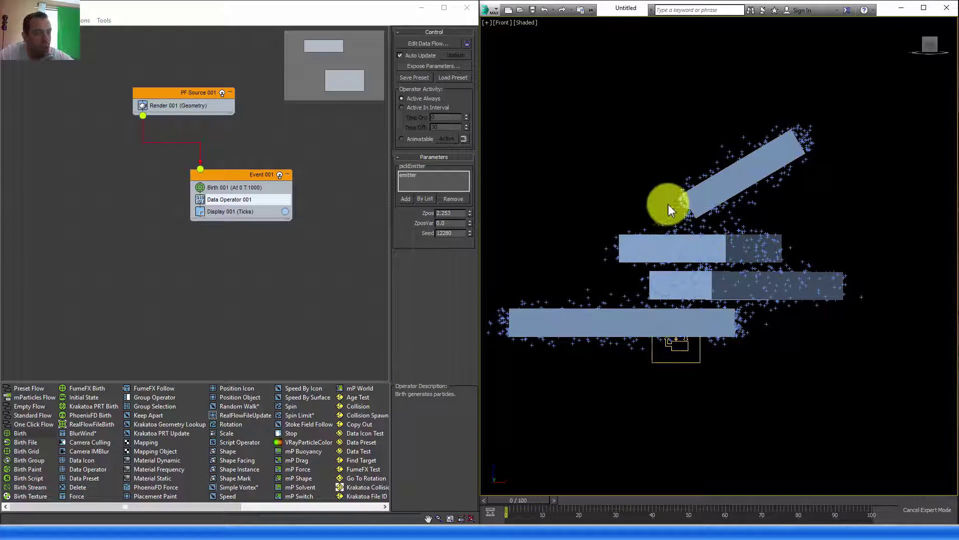